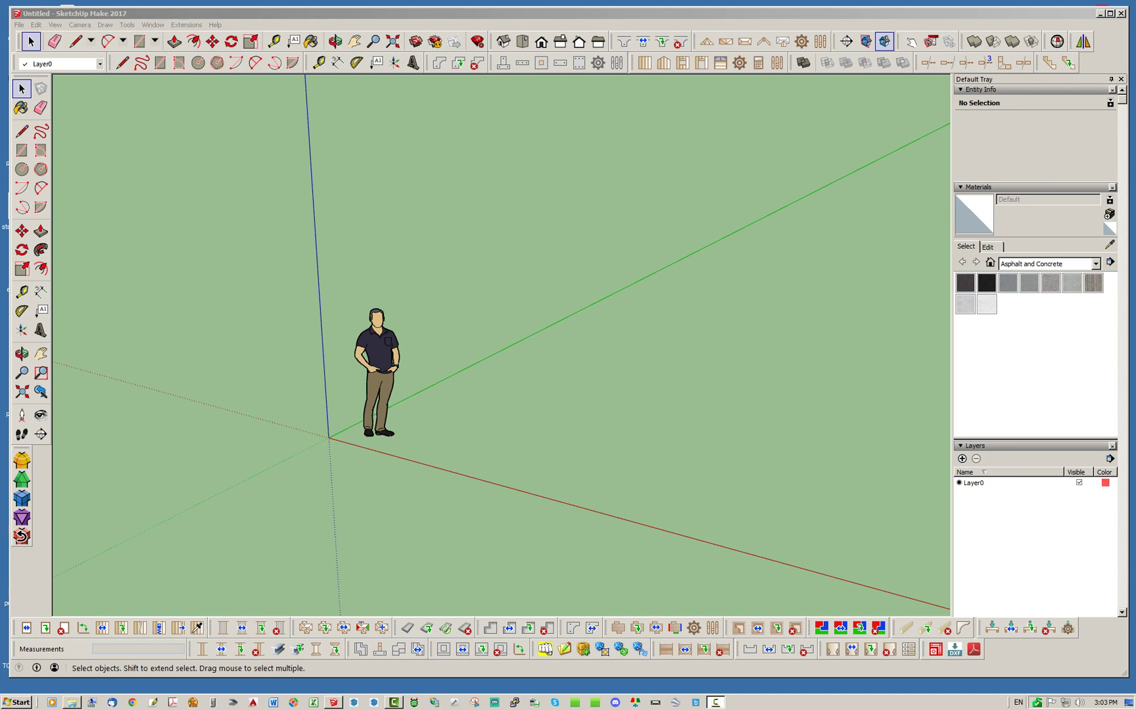
# - Draw a construction grid with 1' spacing on the ground, starting at the origin and following the red and green axes
pyautogui.hotkey('alt', 'Tab')
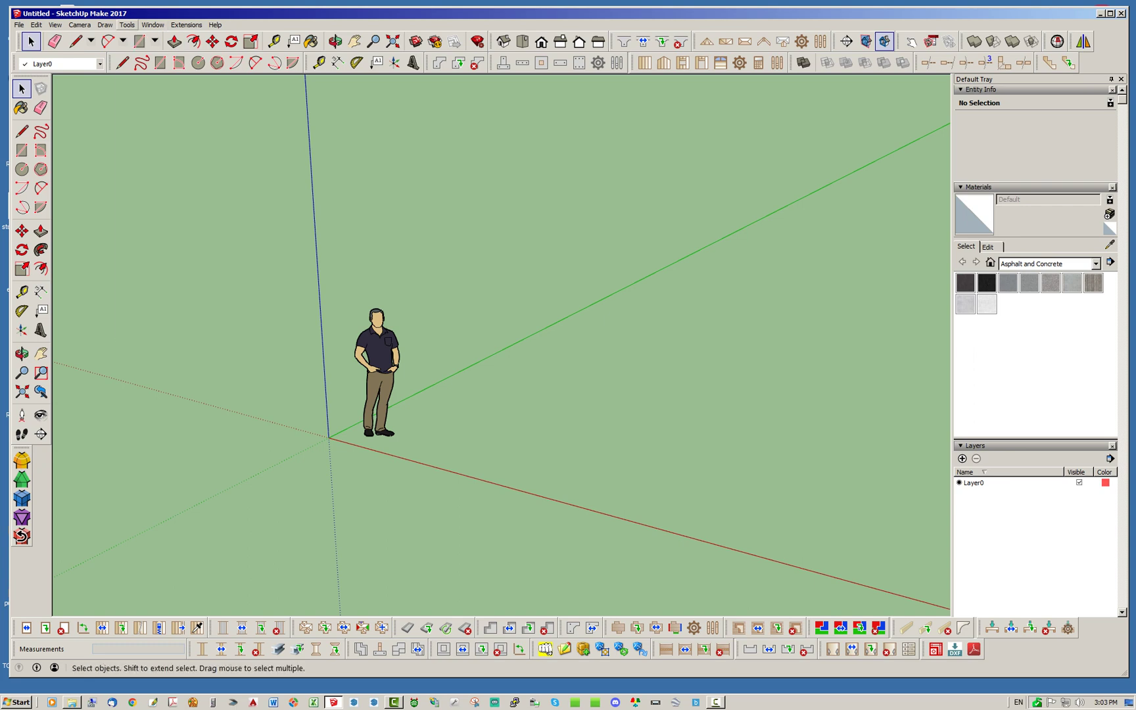
pyautogui.click(127, 25)
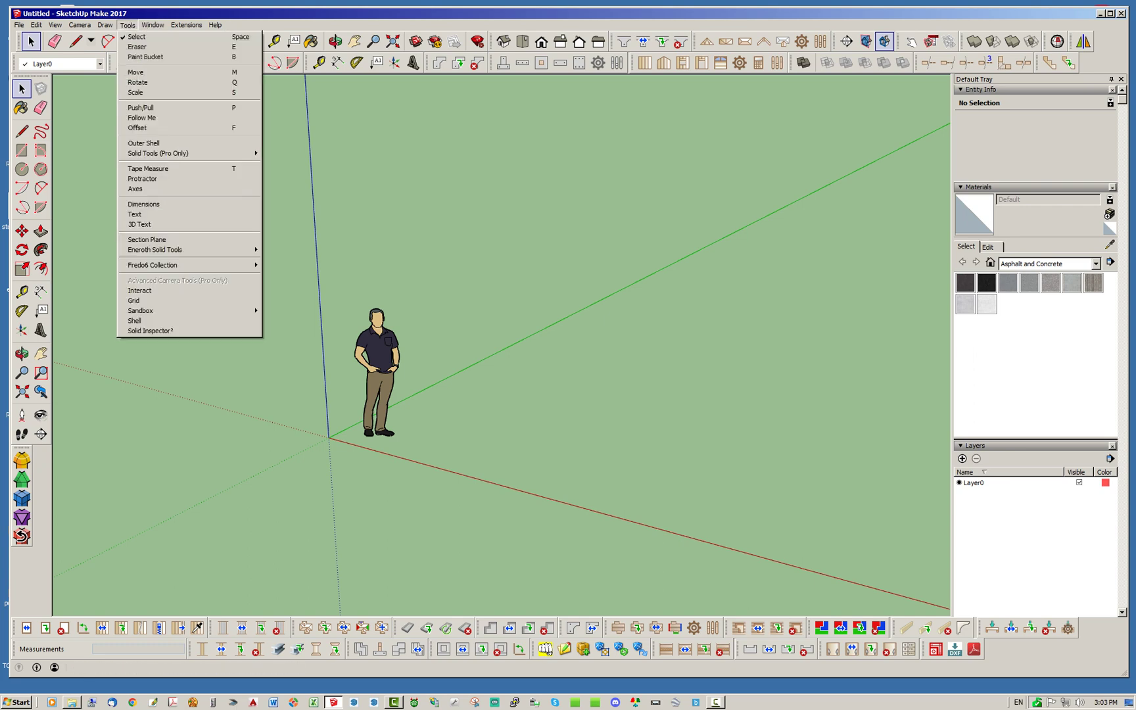
pyautogui.press('Down')
pyautogui.press('Return')
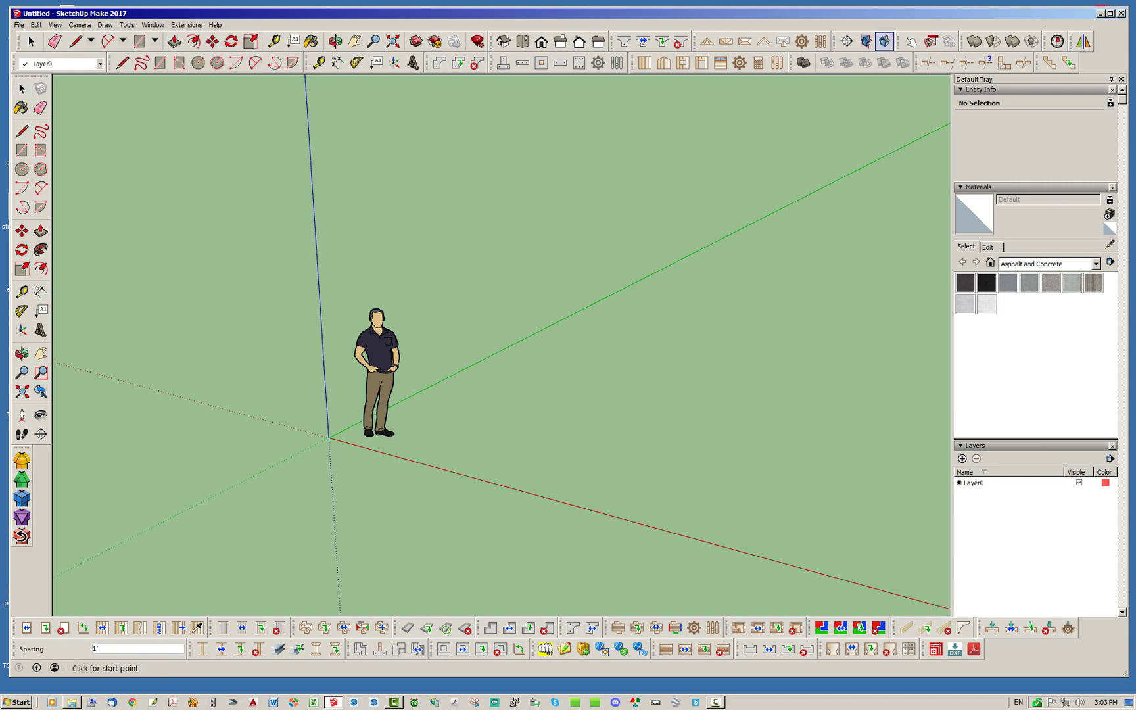
pyautogui.scroll(-2, 125, 309)
pyautogui.click(262, 393)
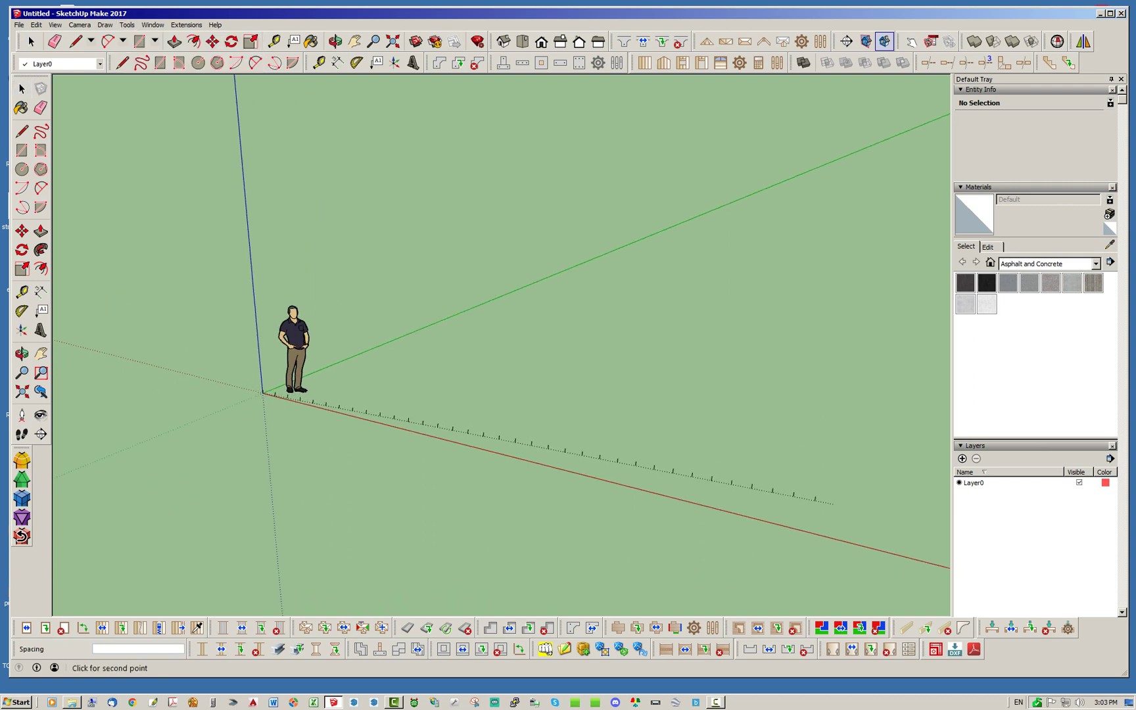
pyautogui.click(883, 550)
pyautogui.click(933, 335)
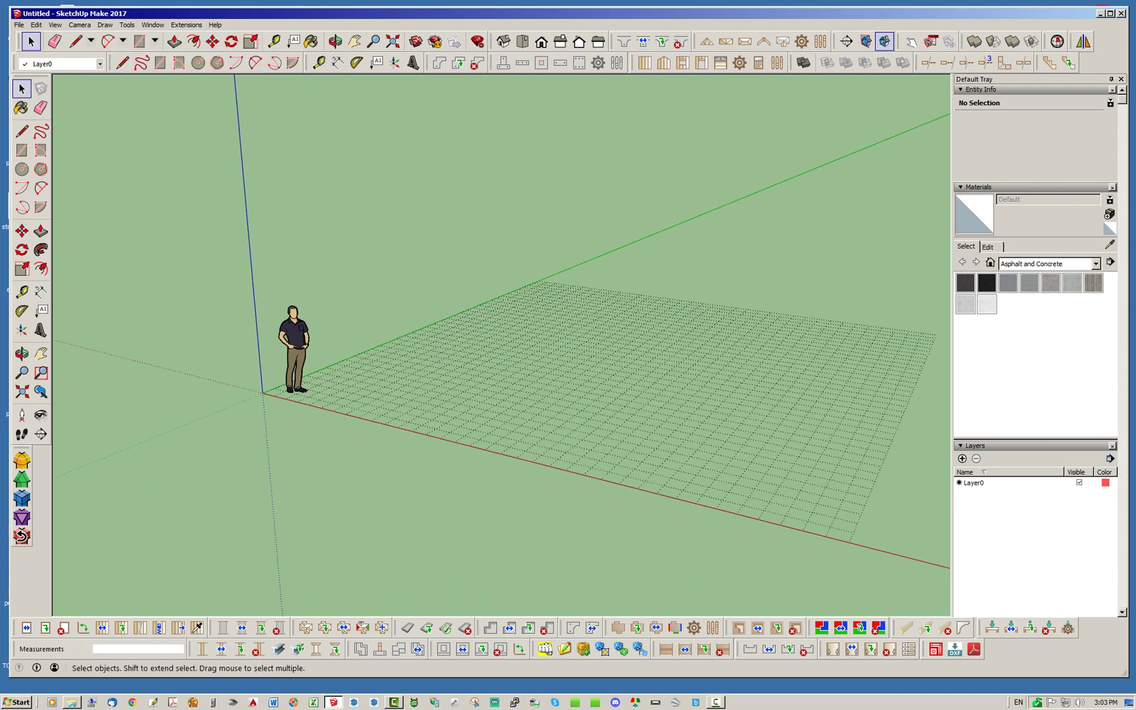
# - Draw two connected rectangular wall assemblies on the grid, 24 ft along the red direction and 20 ft along the green direction
pyautogui.moveTo(933, 335); pyautogui.dragTo(925, 385, button='middle')
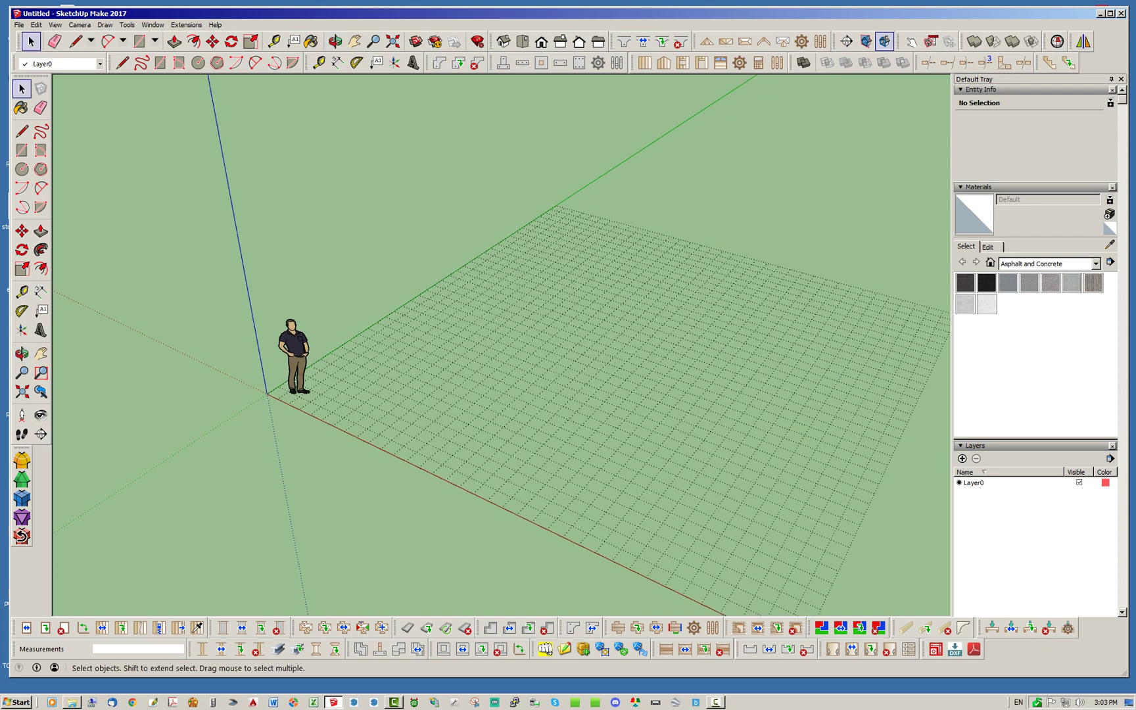
pyautogui.click(644, 62)
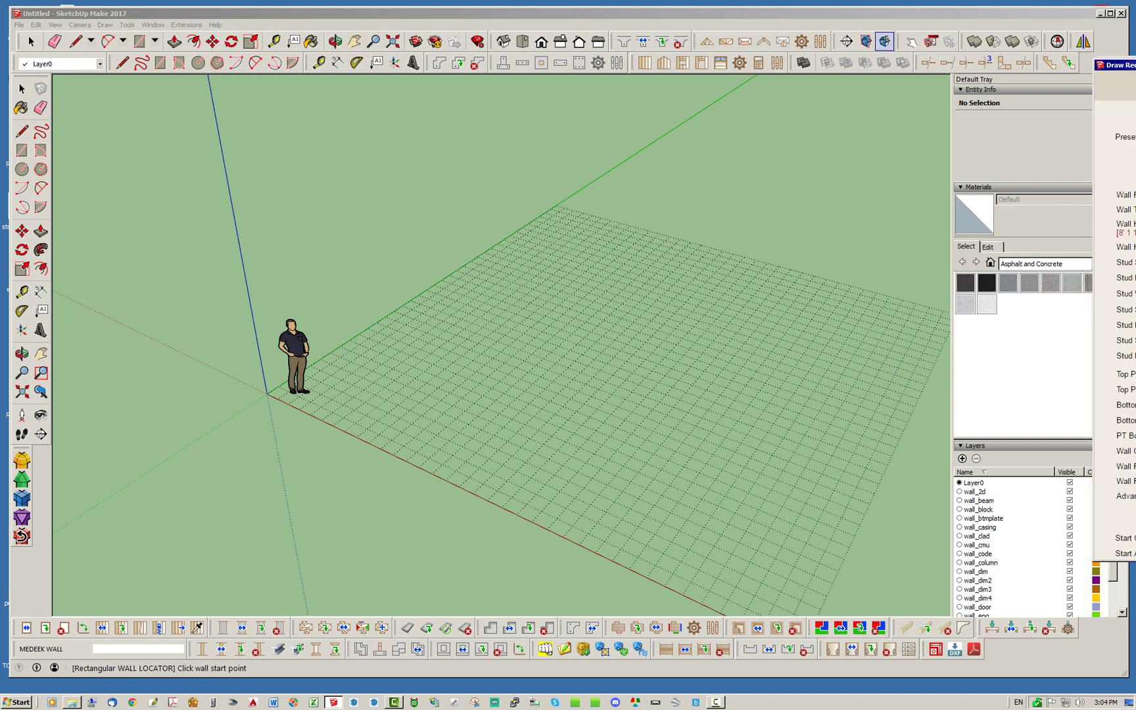
pyautogui.scroll(3, 361, 413)
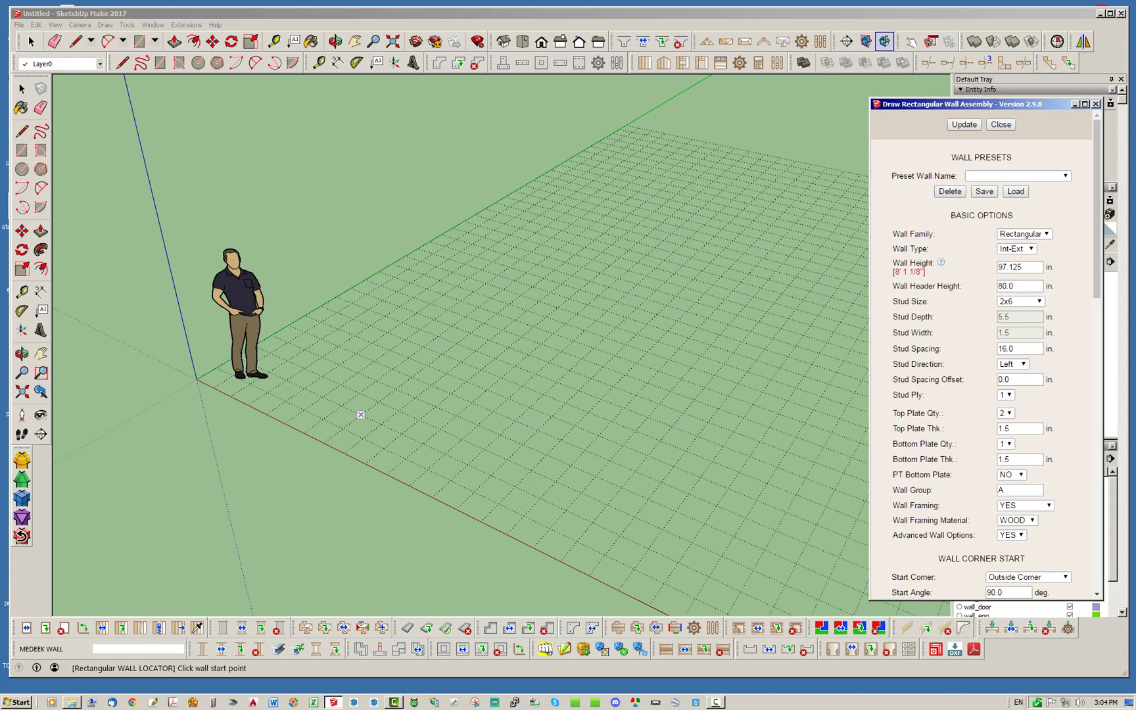
pyautogui.click(322, 356)
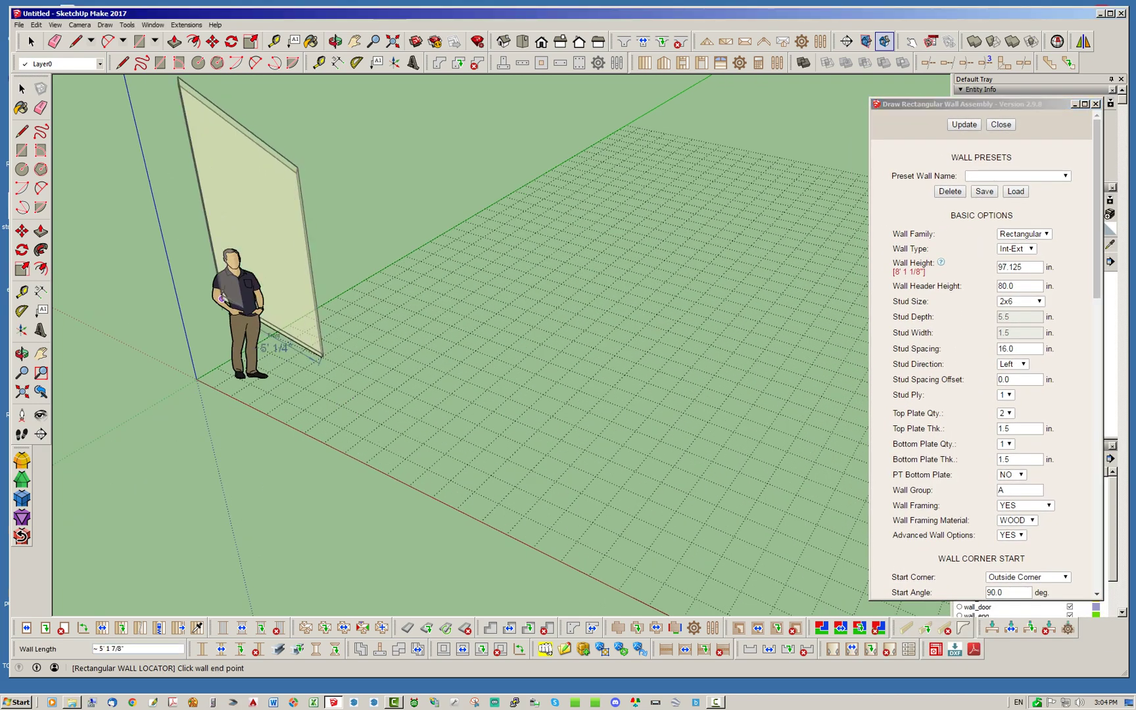
pyautogui.scroll(-2, 165, 306)
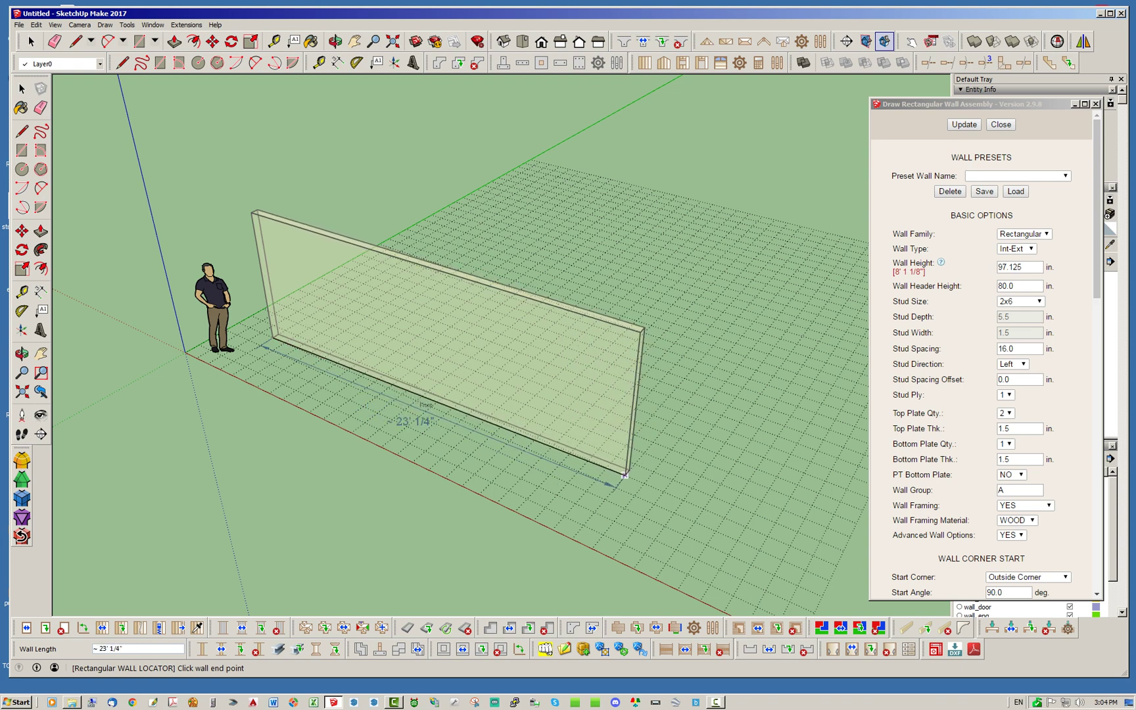
pyautogui.press('Escape')
pyautogui.click(272, 338)
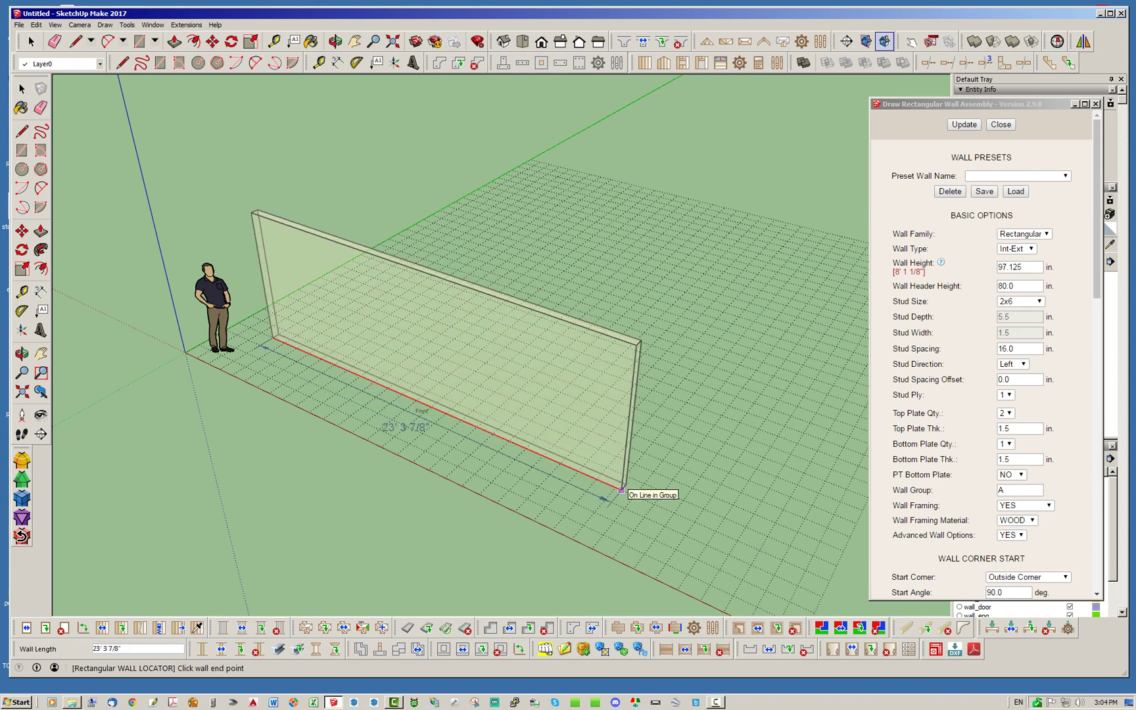
pyautogui.click(634, 495)
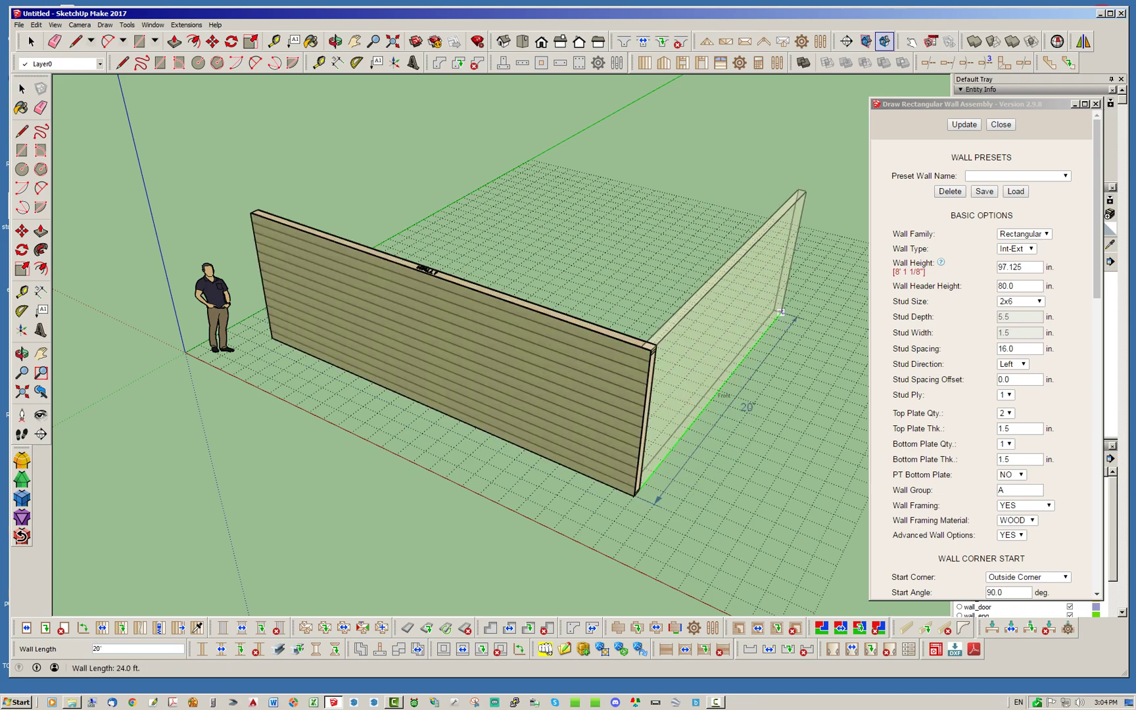
pyautogui.click(781, 312)
pyautogui.press('space')
# - Review the window assembly options and insert a 36 x 48 in. picture window in the 24 ft wall, located at 15'
pyautogui.moveTo(394, 395)
pyautogui.mouseDown(button='middle')
pyautogui.moveTo(737, 368)
pyautogui.moveTo(388, 408)
pyautogui.mouseUp(button='middle')
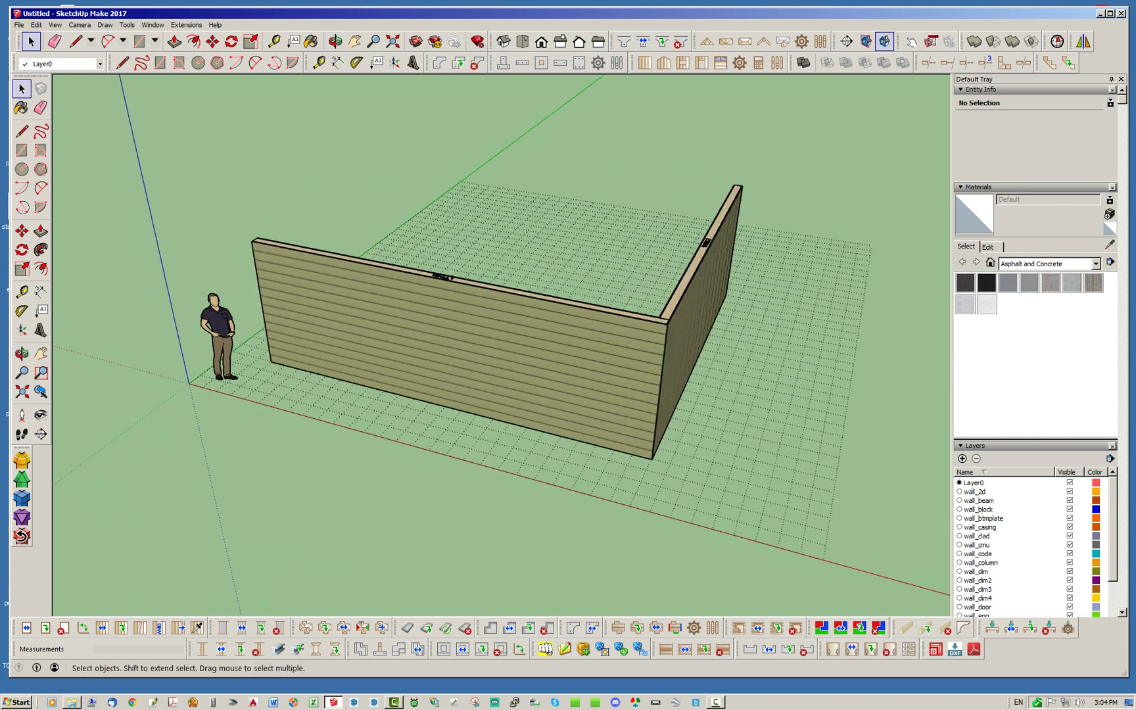
pyautogui.click(683, 62)
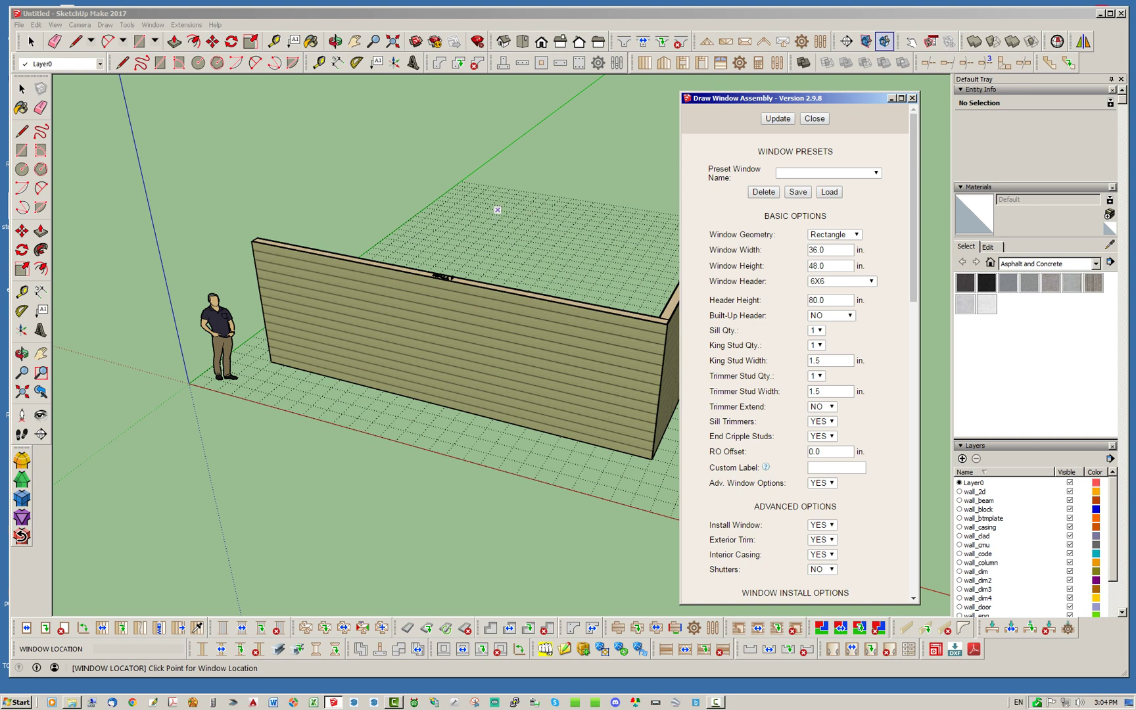
pyautogui.moveTo(914, 197); pyautogui.dragTo(914, 198)
pyautogui.moveTo(839, 98); pyautogui.dragTo(829, 89)
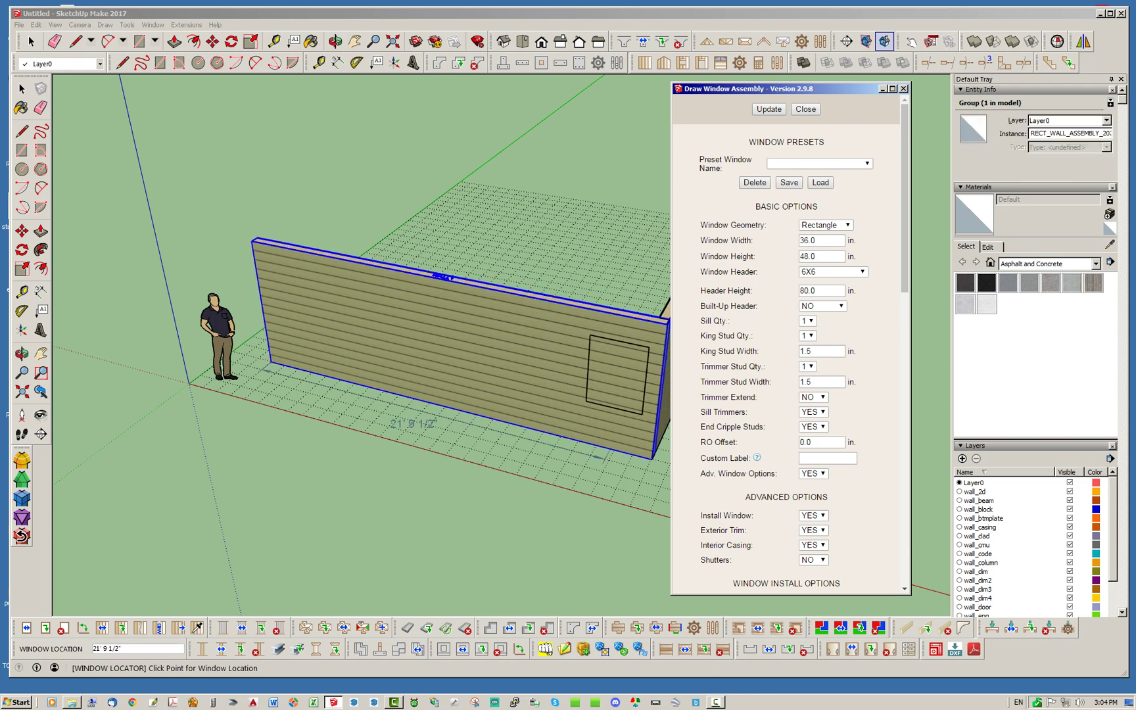
pyautogui.moveTo(905, 190)
pyautogui.mouseDown()
pyautogui.moveTo(905, 482)
pyautogui.moveTo(905, 190)
pyautogui.moveTo(905, 330)
pyautogui.mouseUp()
pyautogui.scroll(5, 786, 342)
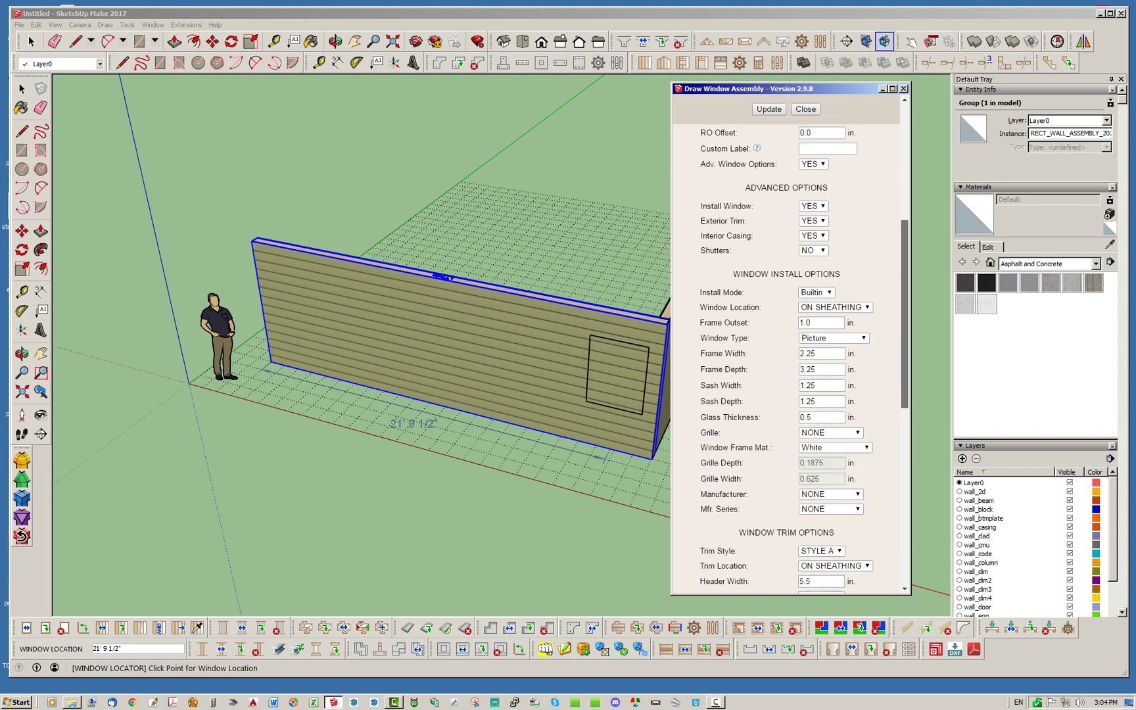
pyautogui.scroll(-3, 787, 342)
pyautogui.scroll(-5, 787, 342)
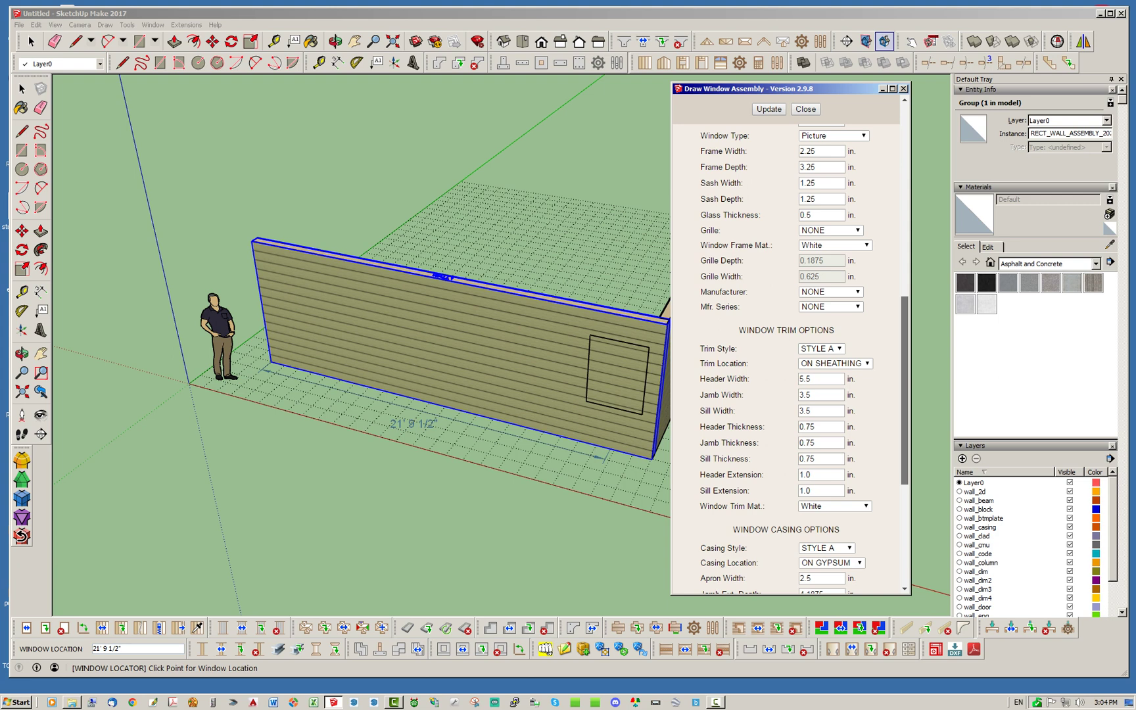
pyautogui.scroll(-5, 786, 342)
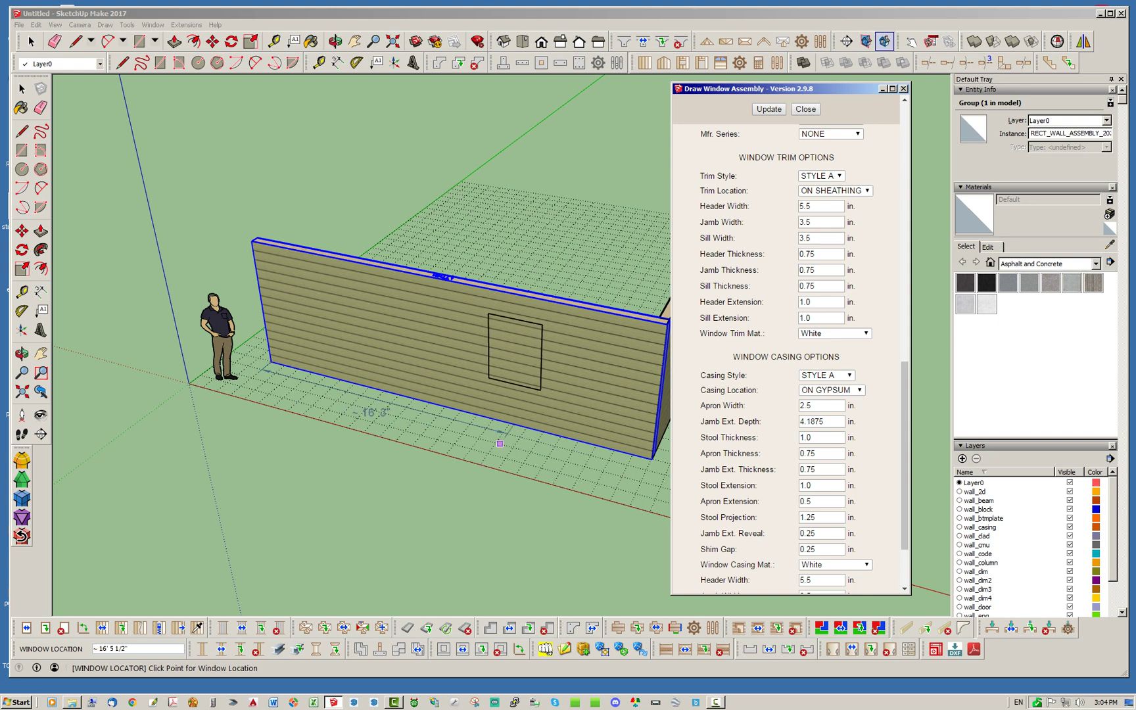
pyautogui.write("3'")
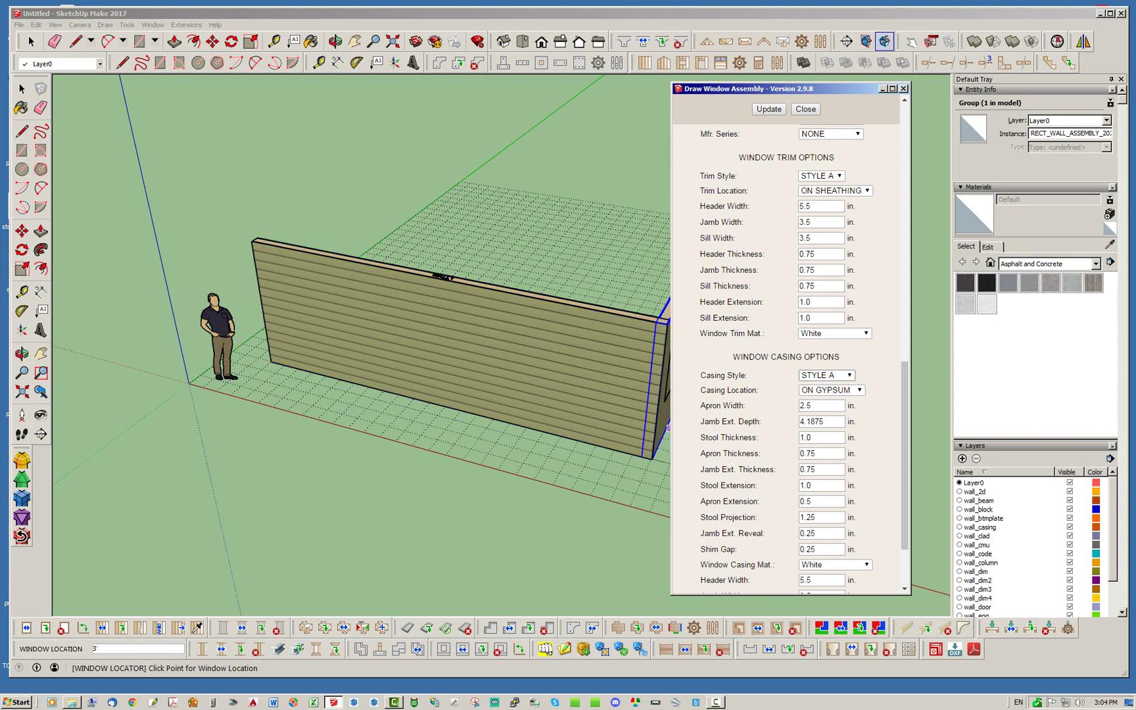
pyautogui.click(486, 428)
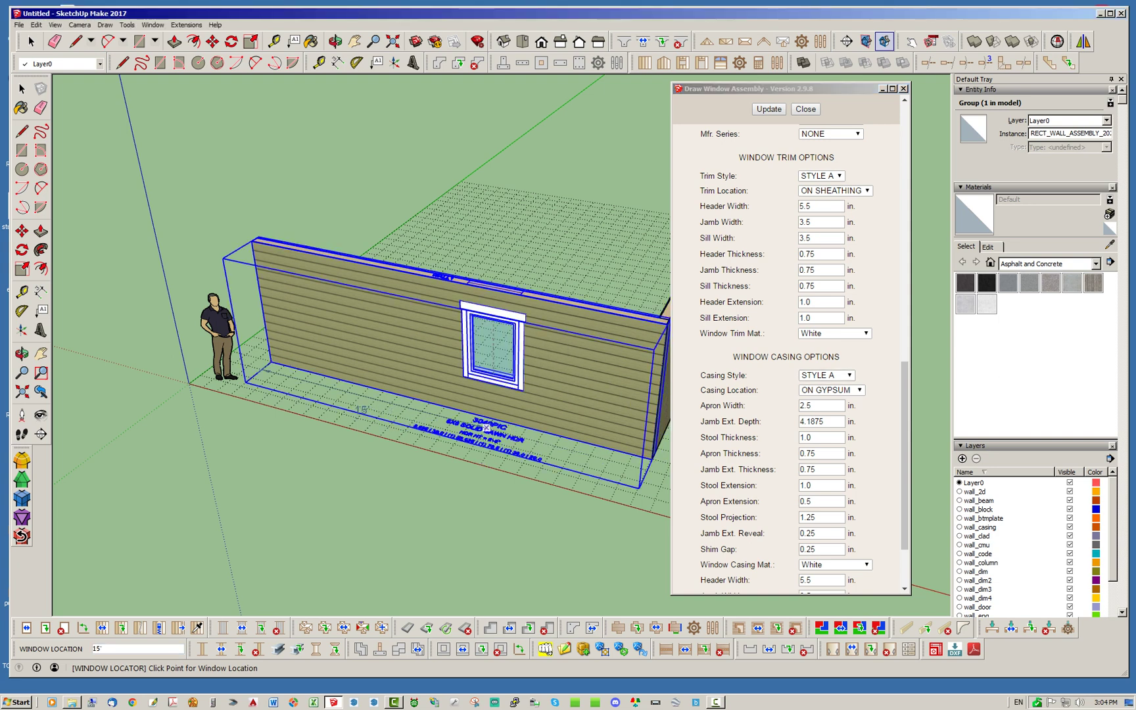
# - Examine the window's casing, stool and apron on the interior side of the wall
pyautogui.moveTo(684, 230); pyautogui.dragTo(427, 276, button='middle')
pyautogui.scroll(4, 427, 263)
pyautogui.scroll(3, 359, 329)
pyautogui.moveTo(362, 329); pyautogui.dragTo(585, 382, button='middle')
pyautogui.scroll(-4, 585, 382)
pyautogui.scroll(3, 429, 292)
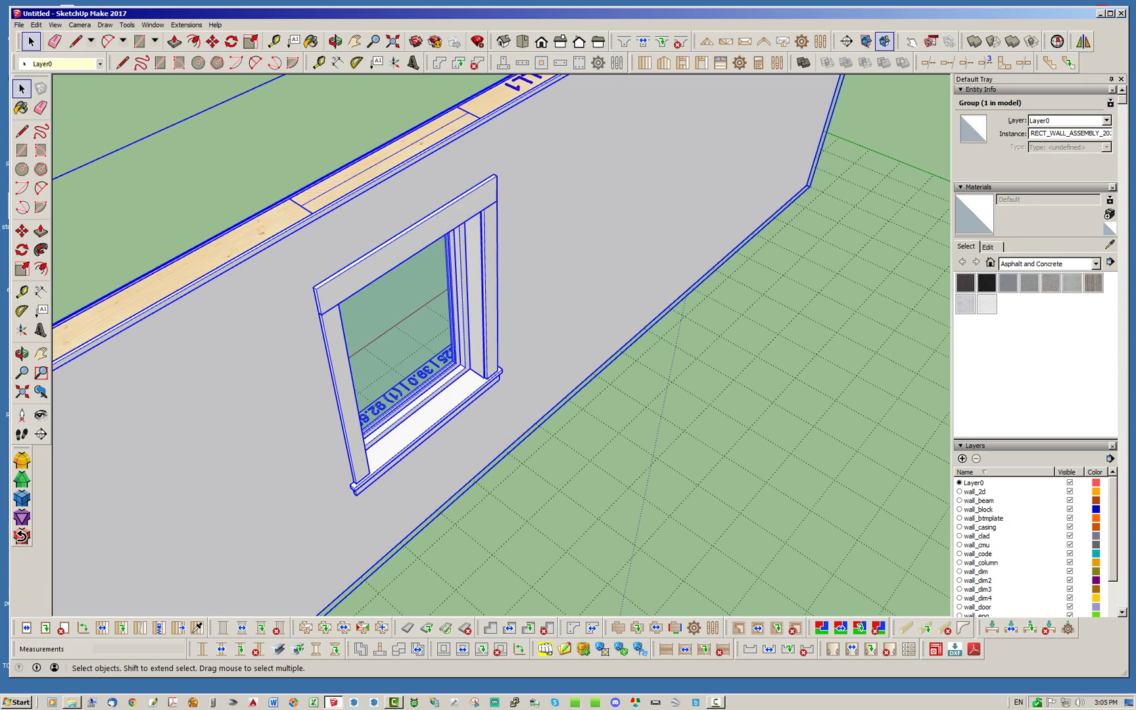
pyautogui.scroll(3, 443, 217)
pyautogui.scroll(-4, 585, 250)
pyautogui.moveTo(585, 257); pyautogui.dragTo(540, 195, button='middle')
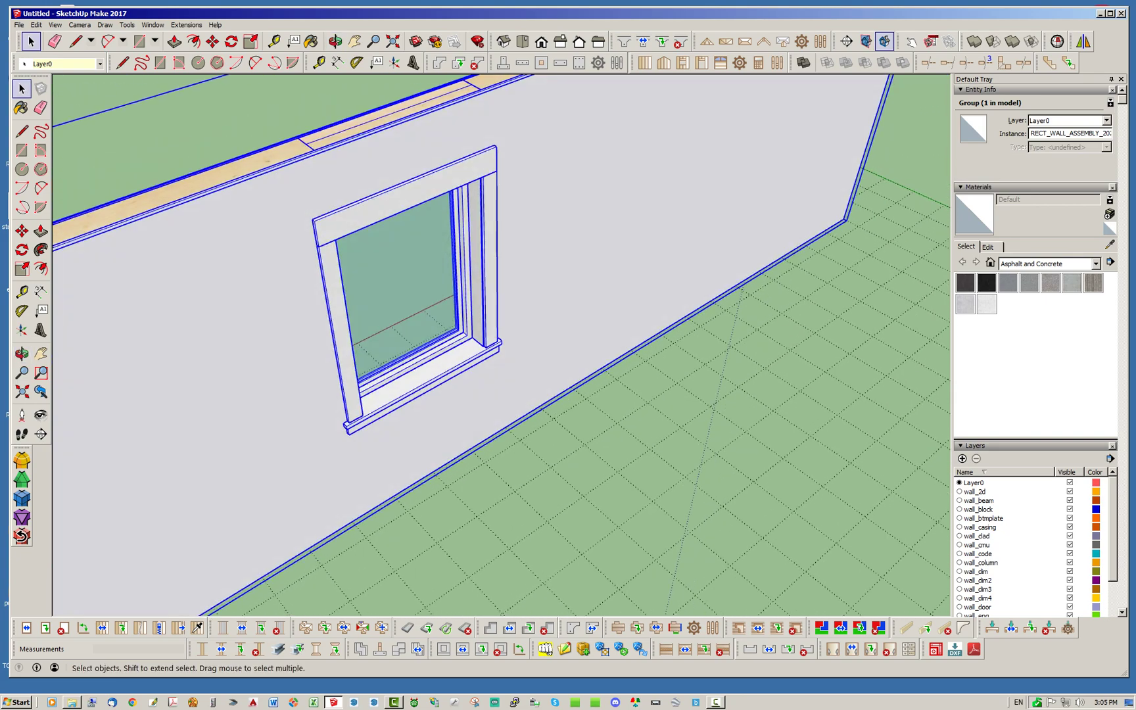
pyautogui.moveTo(527, 250)
pyautogui.mouseDown(button='middle')
pyautogui.moveTo(598, 369)
pyautogui.moveTo(585, 361)
pyautogui.moveTo(559, 257)
pyautogui.moveTo(526, 263)
pyautogui.mouseUp(button='middle')
pyautogui.scroll(-3, 487, 342)
pyautogui.scroll(3, 493, 342)
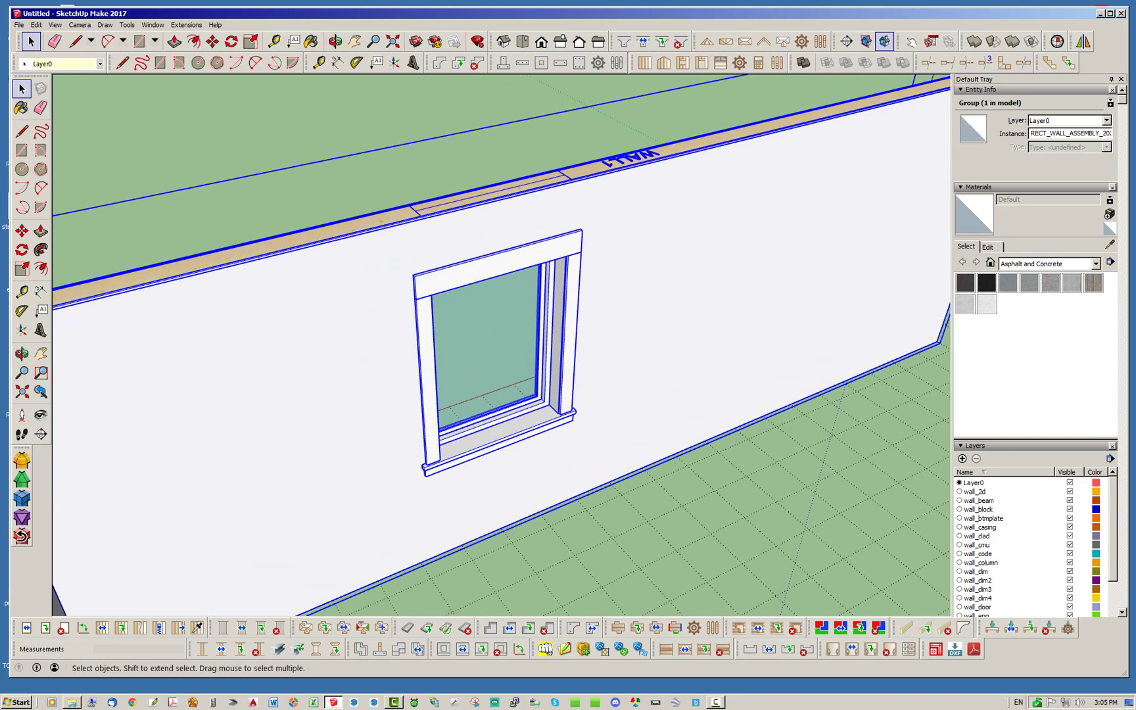
# - Deselect the wall, open the window for editing, and update it with casing style STYLE F
pyautogui.hotkey('ctrl', 't')
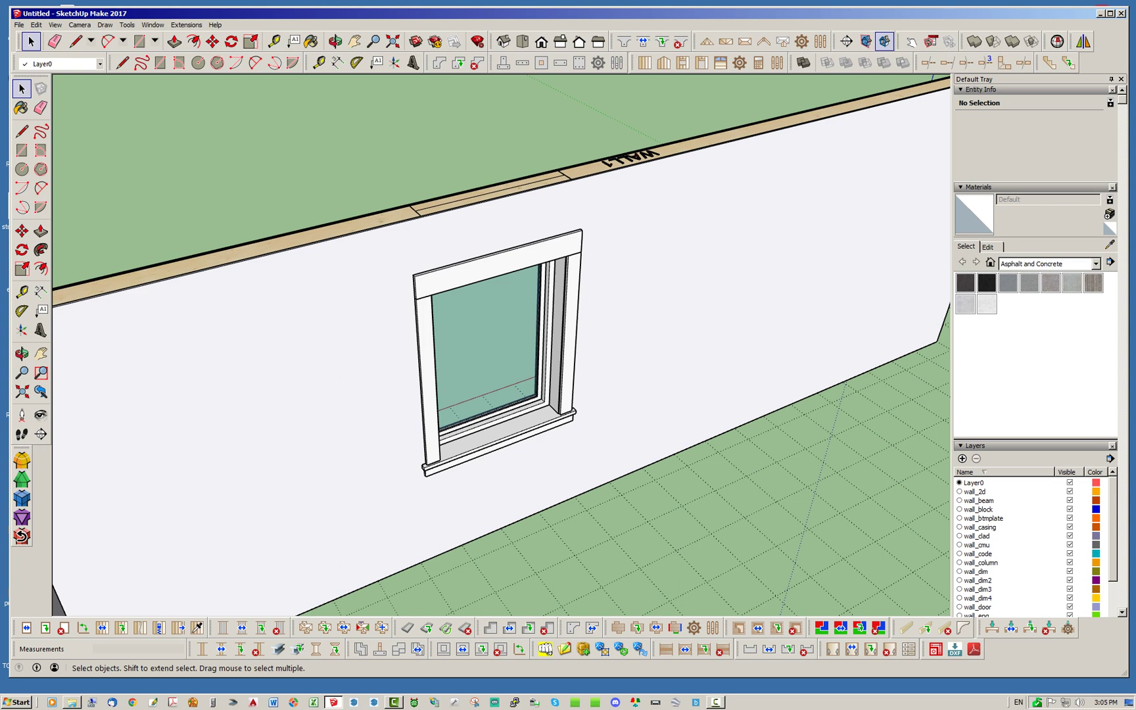
pyautogui.click(45, 629)
pyautogui.click(510, 293)
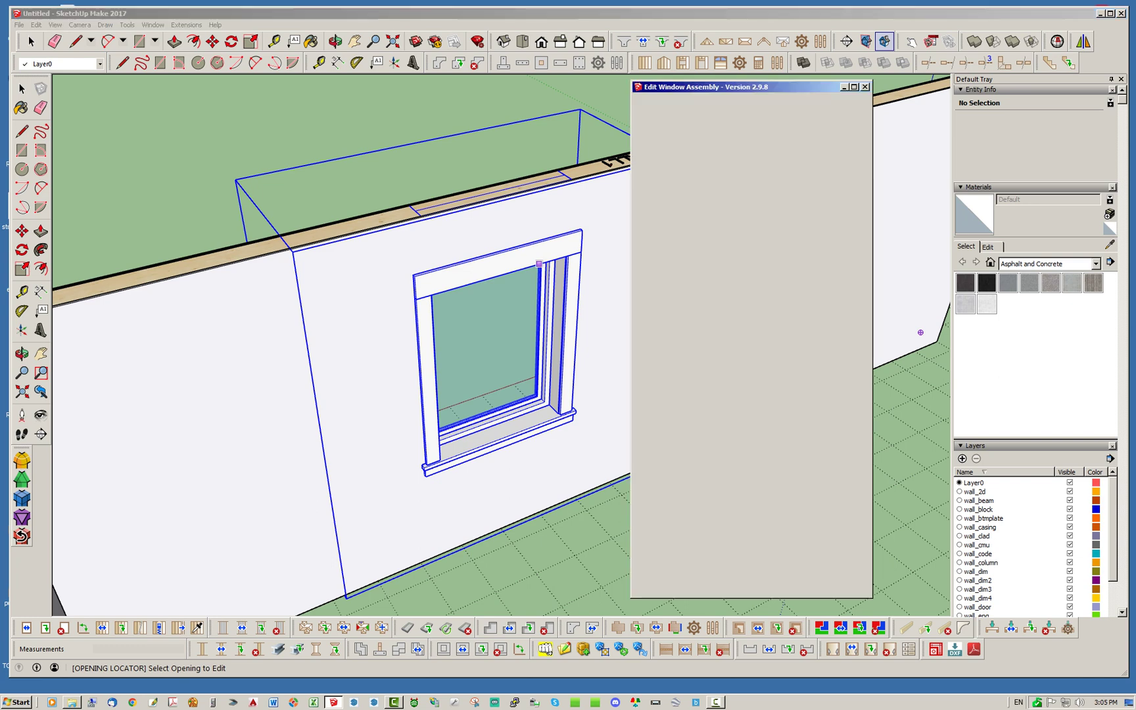
pyautogui.scroll(-15, 747, 349)
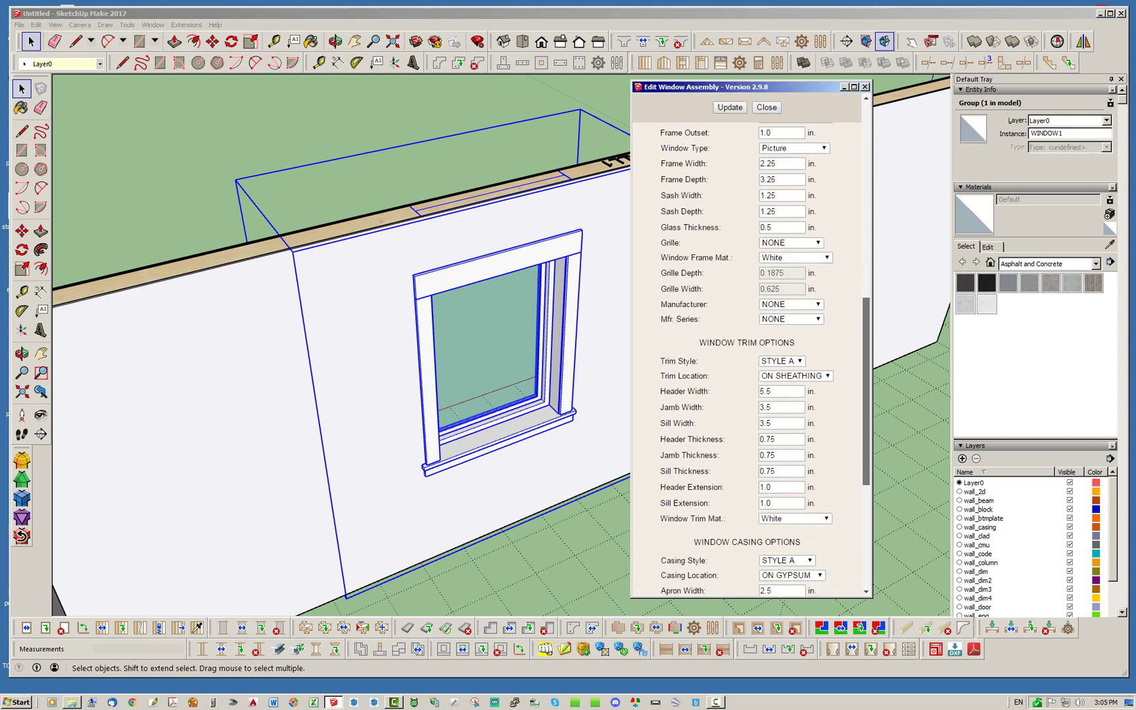
pyautogui.moveTo(866, 489); pyautogui.dragTo(867, 494)
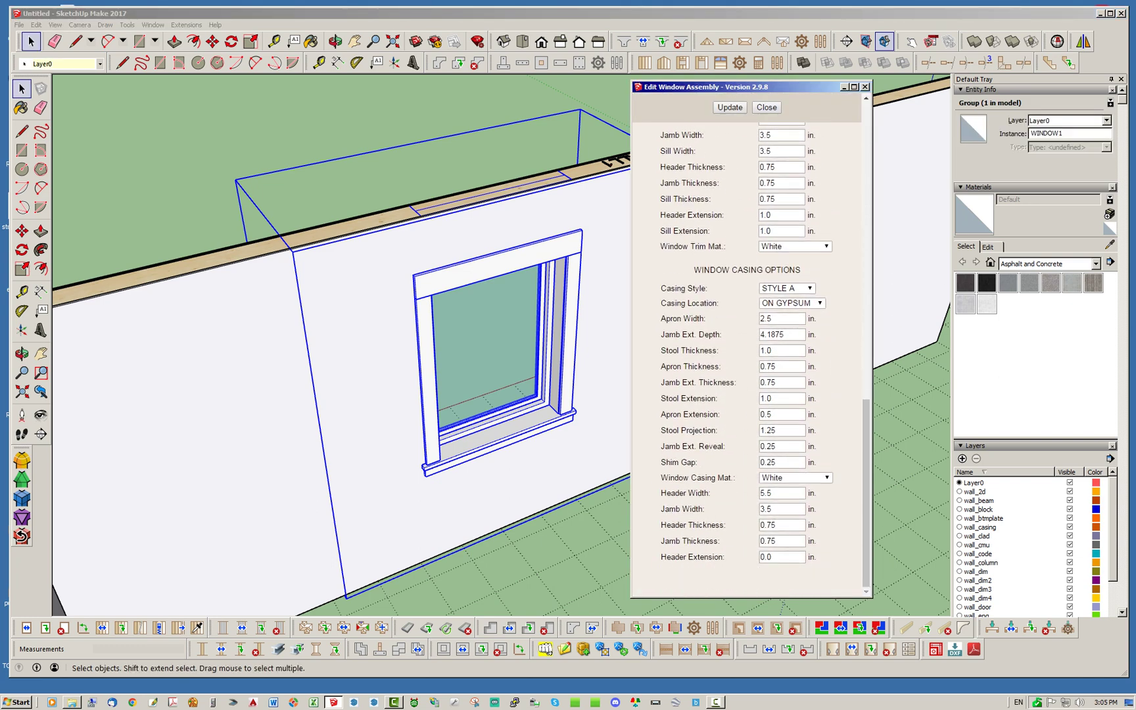
pyautogui.click(788, 288)
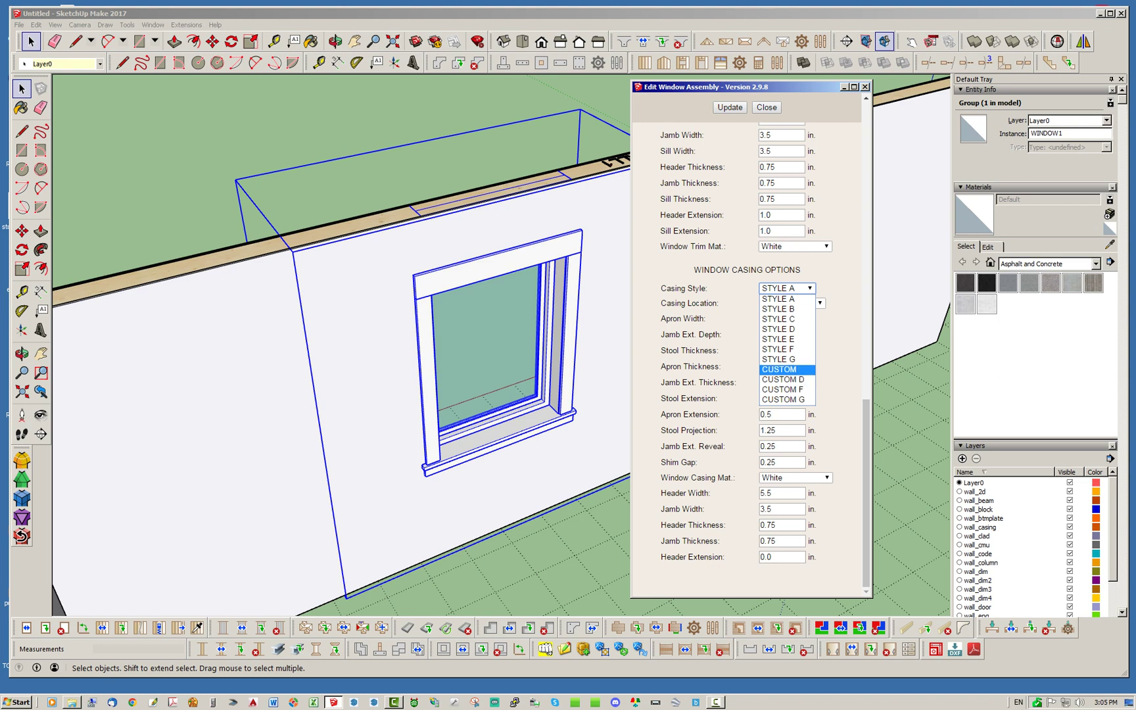
pyautogui.click(779, 350)
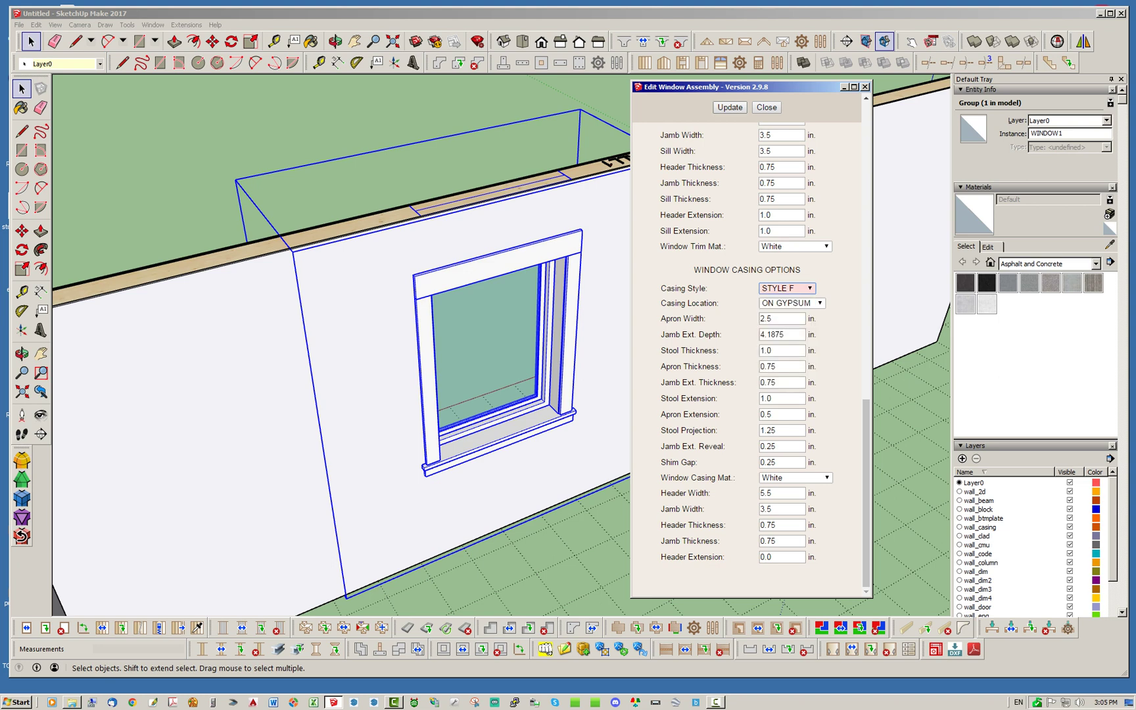
pyautogui.click(730, 108)
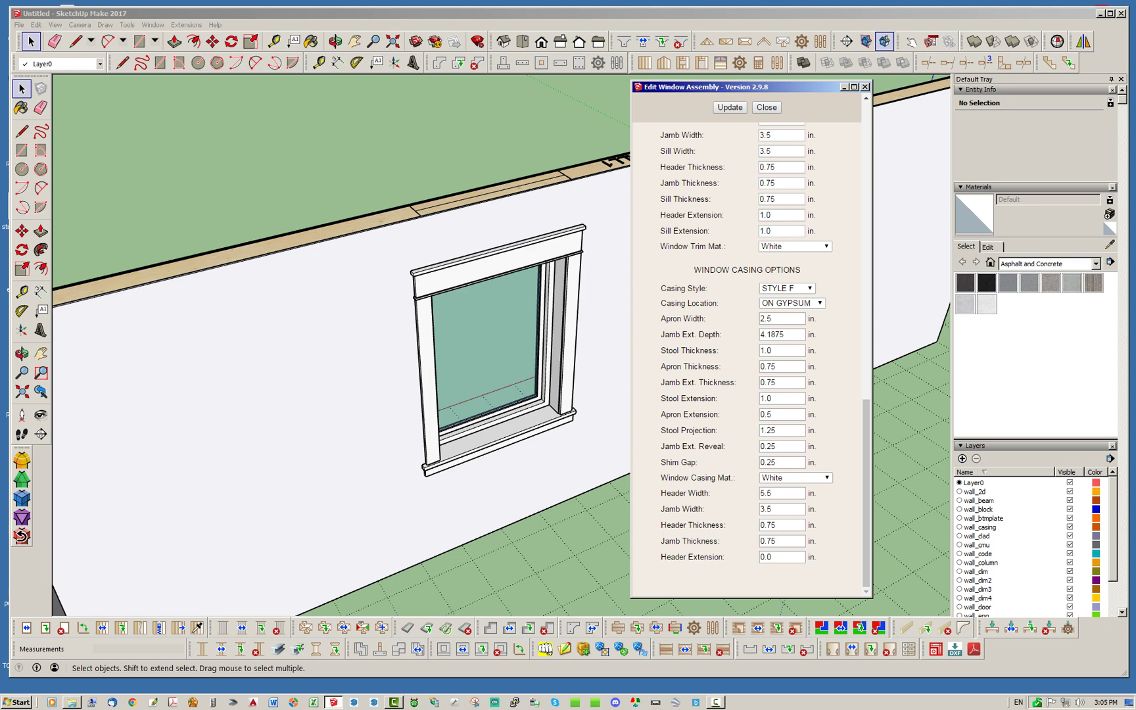
# - Change the window's interior casing style to STYLE G, update the assembly and inspect the head casing profile
pyautogui.scroll(2, 575, 243)
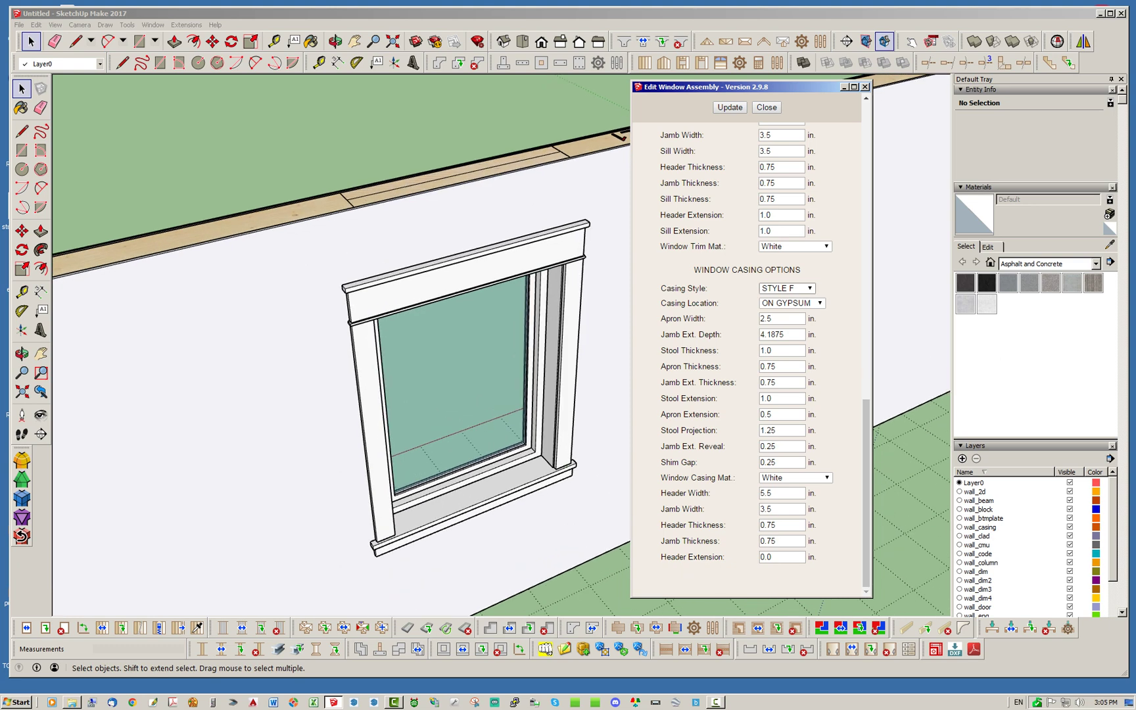
pyautogui.click(793, 288)
pyautogui.press('Down')
pyautogui.press('Return')
pyautogui.click(730, 107)
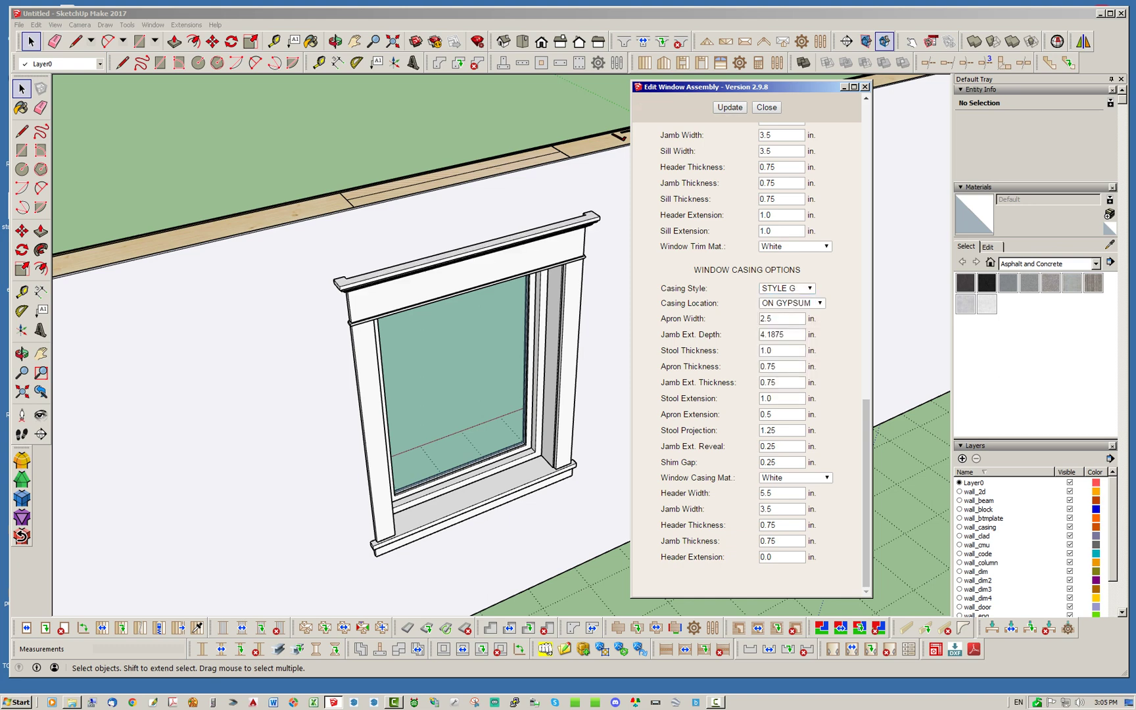
pyautogui.moveTo(527, 342); pyautogui.dragTo(520, 299, button='middle')
pyautogui.scroll(5, 358, 274)
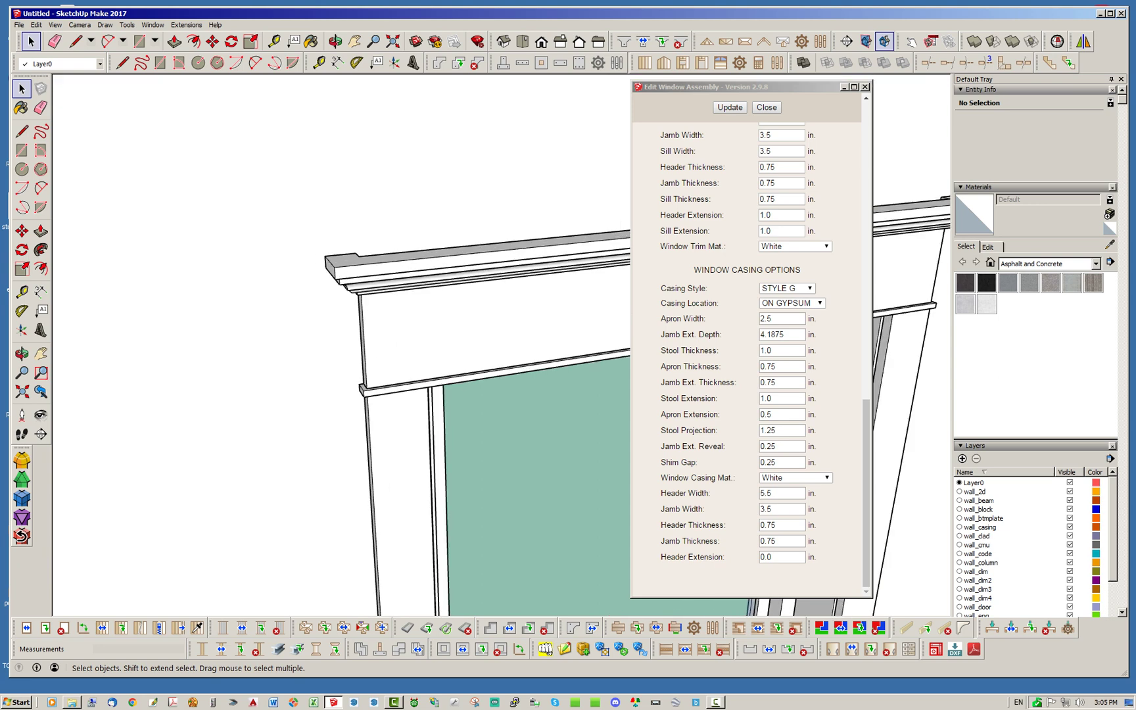
pyautogui.scroll(-5, 349, 240)
pyautogui.moveTo(421, 342); pyautogui.dragTo(388, 289, button='middle')
pyautogui.scroll(3, 350, 270)
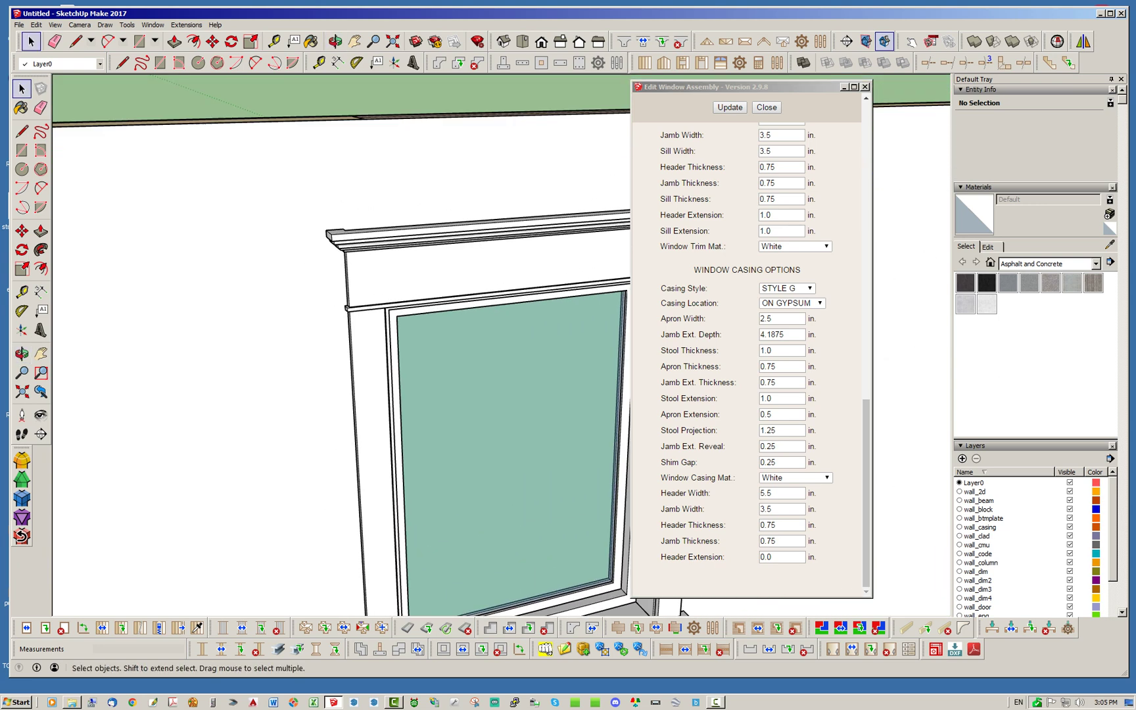
pyautogui.scroll(-2, 388, 271)
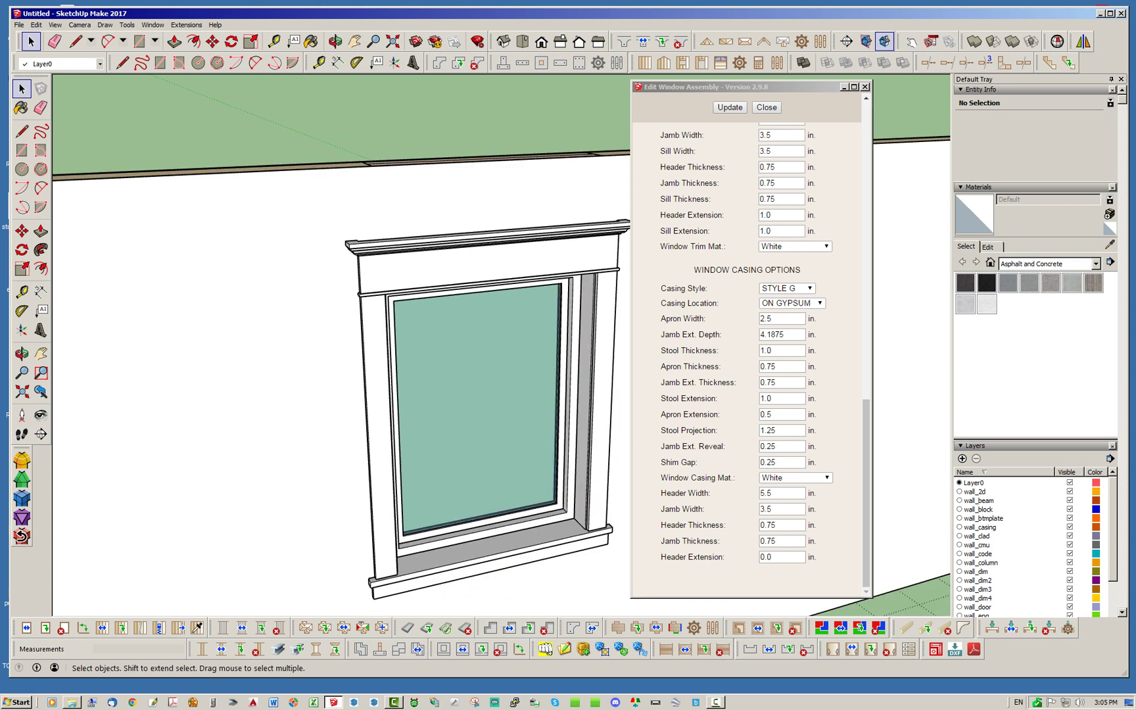
# - Change the window's interior casing style to CUSTOM with casing profile 356, update the assembly and inspect the casing corner
pyautogui.scroll(3, 387, 271)
pyautogui.scroll(-3, 378, 266)
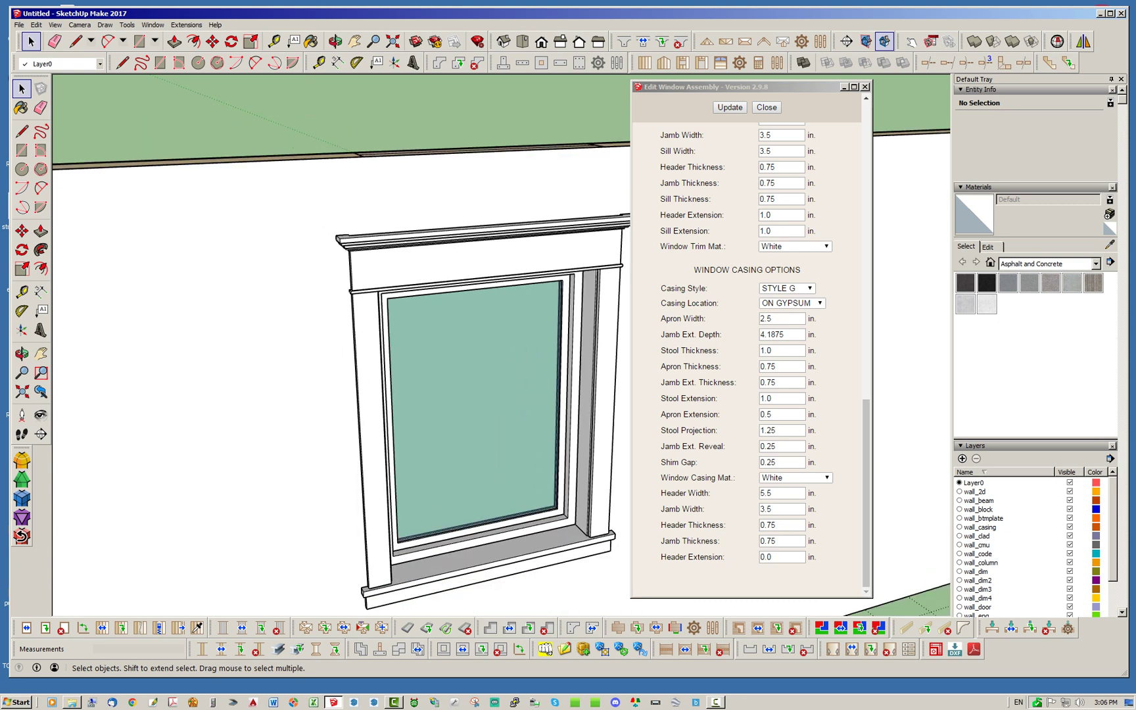
pyautogui.scroll(-3, 306, 286)
pyautogui.scroll(3, 306, 286)
pyautogui.moveTo(302, 286); pyautogui.dragTo(288, 276, button='middle')
pyautogui.scroll(-3, 276, 273)
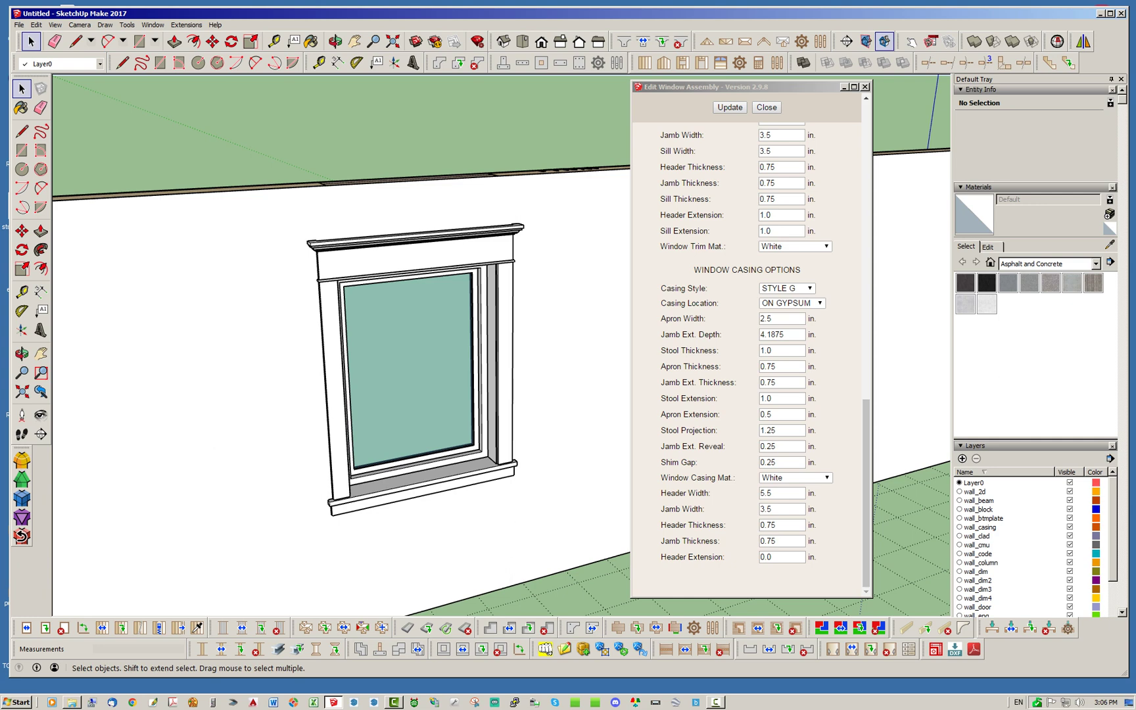
pyautogui.click(786, 288)
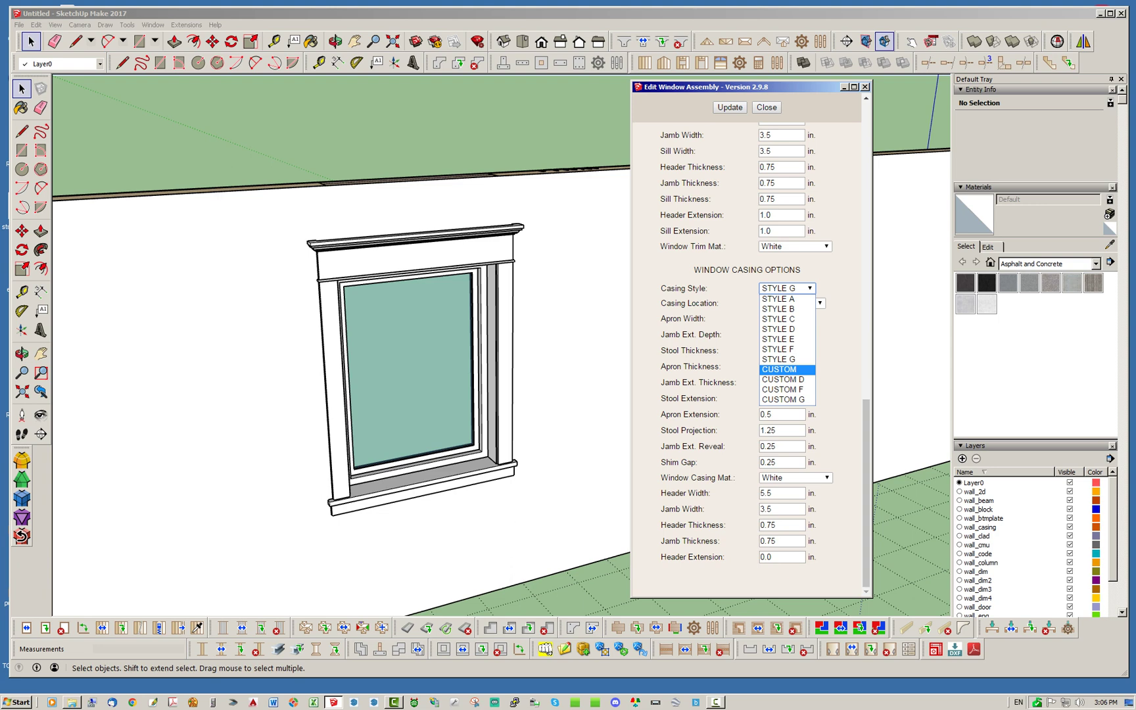
pyautogui.click(787, 369)
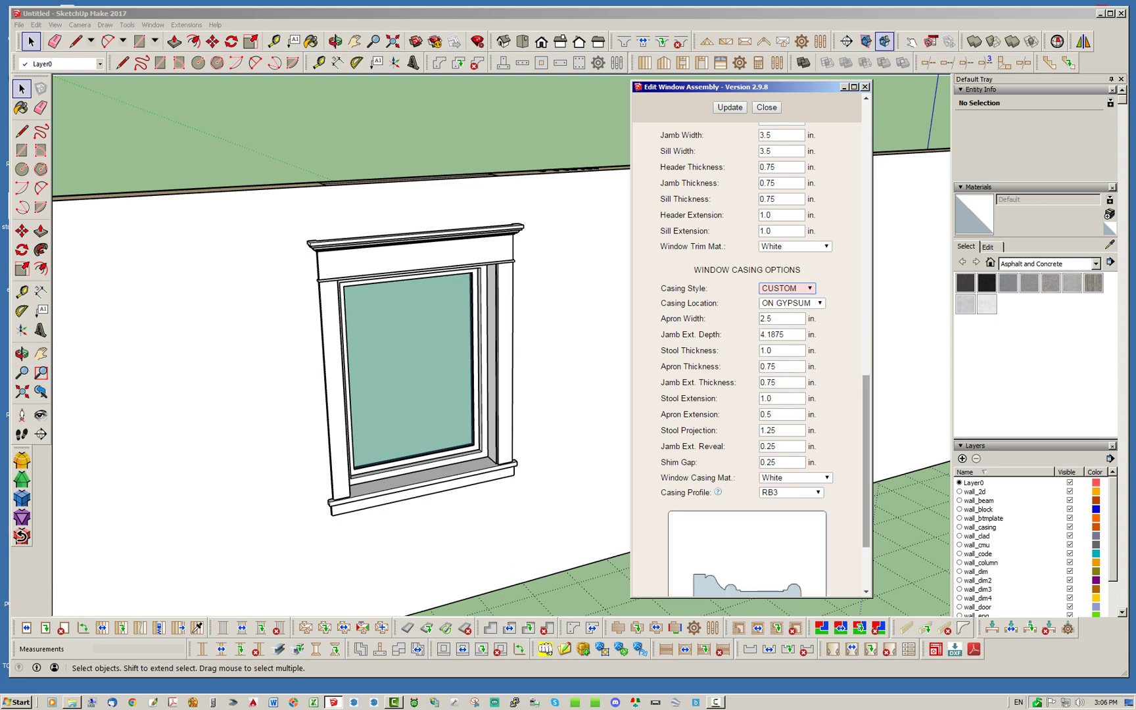
pyautogui.scroll(-3, 749, 355)
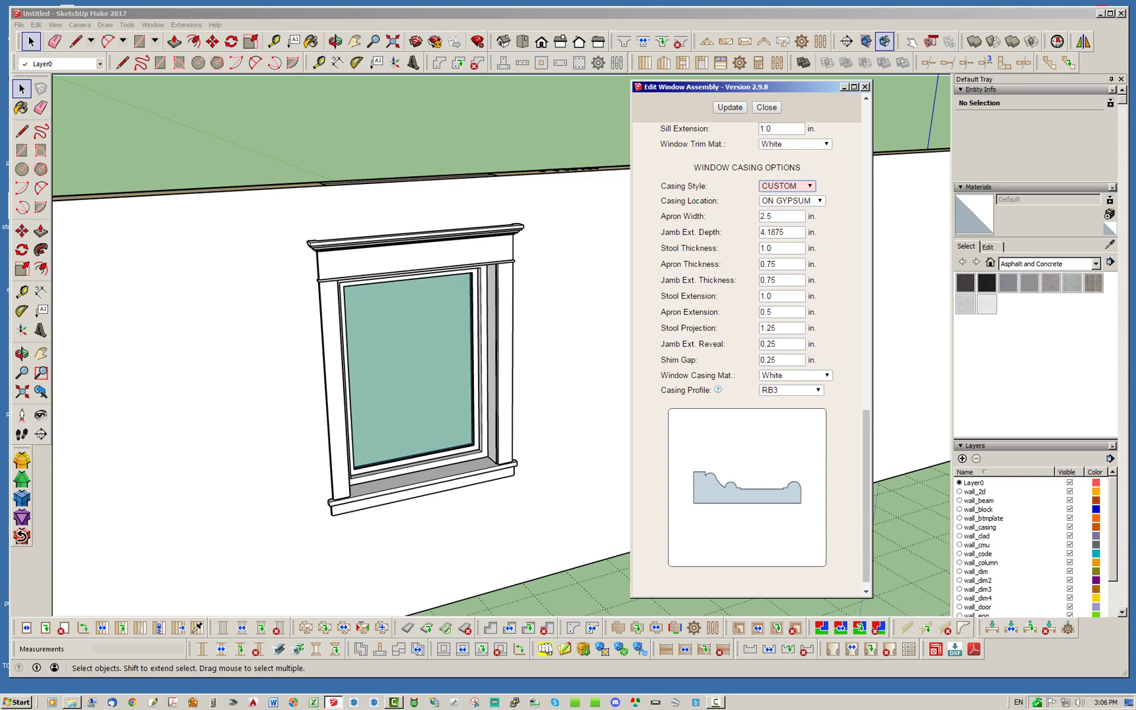
pyautogui.click(792, 391)
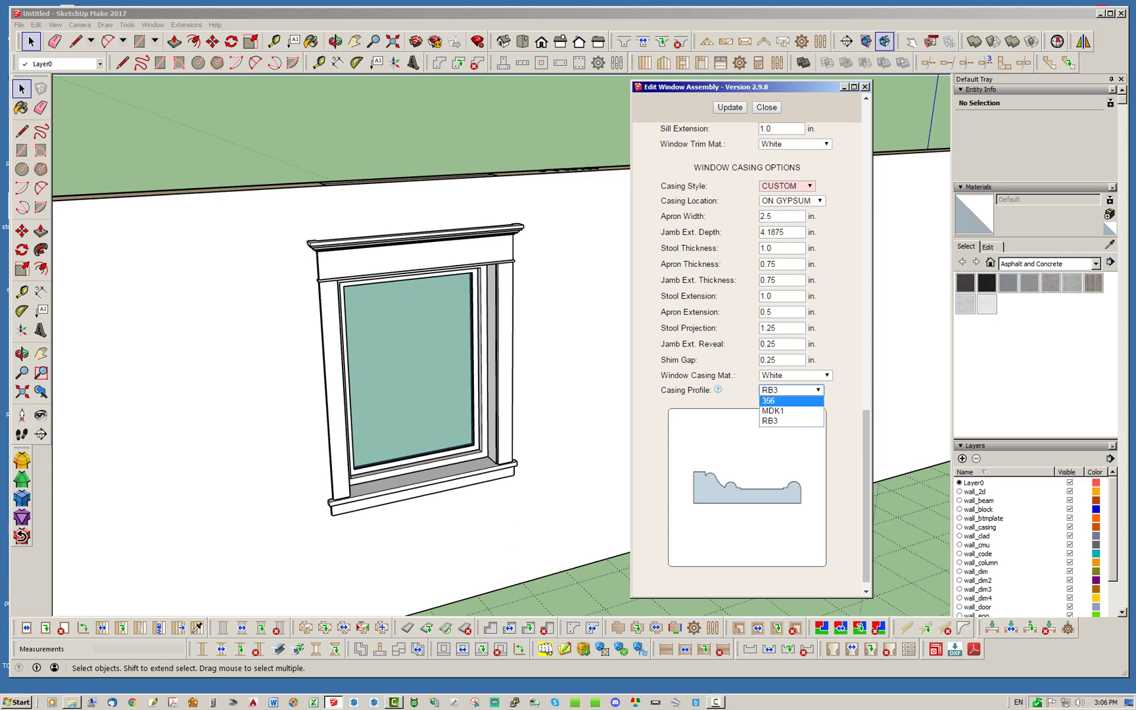
pyautogui.press('Return')
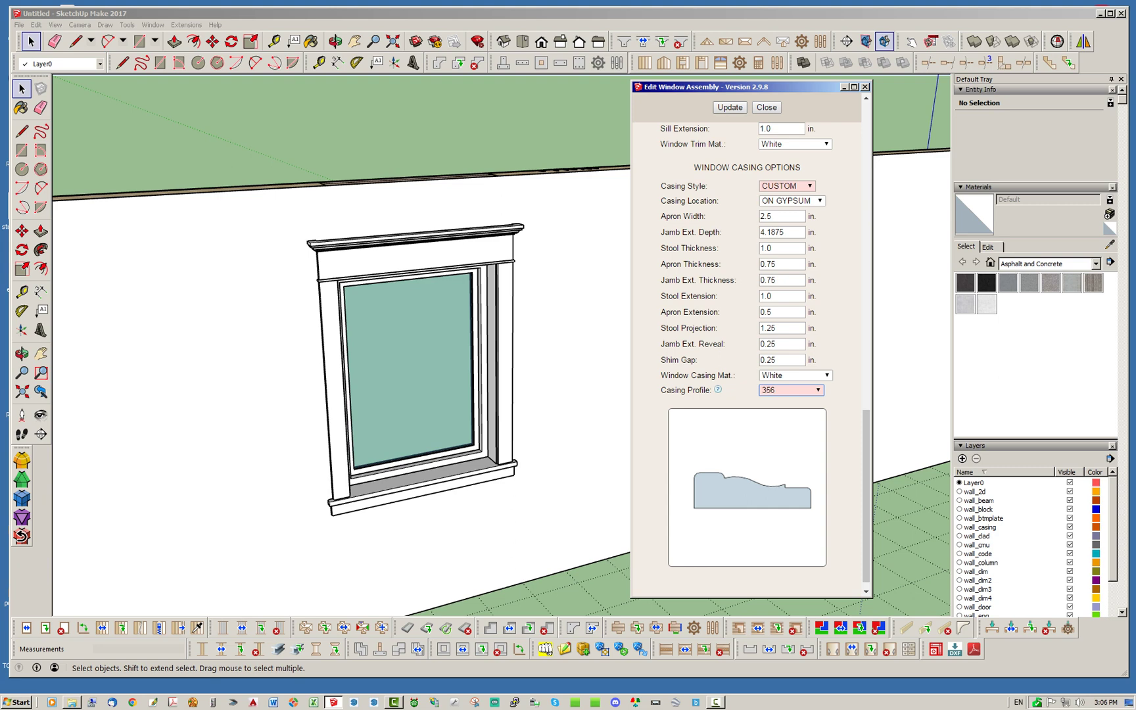
pyautogui.click(730, 107)
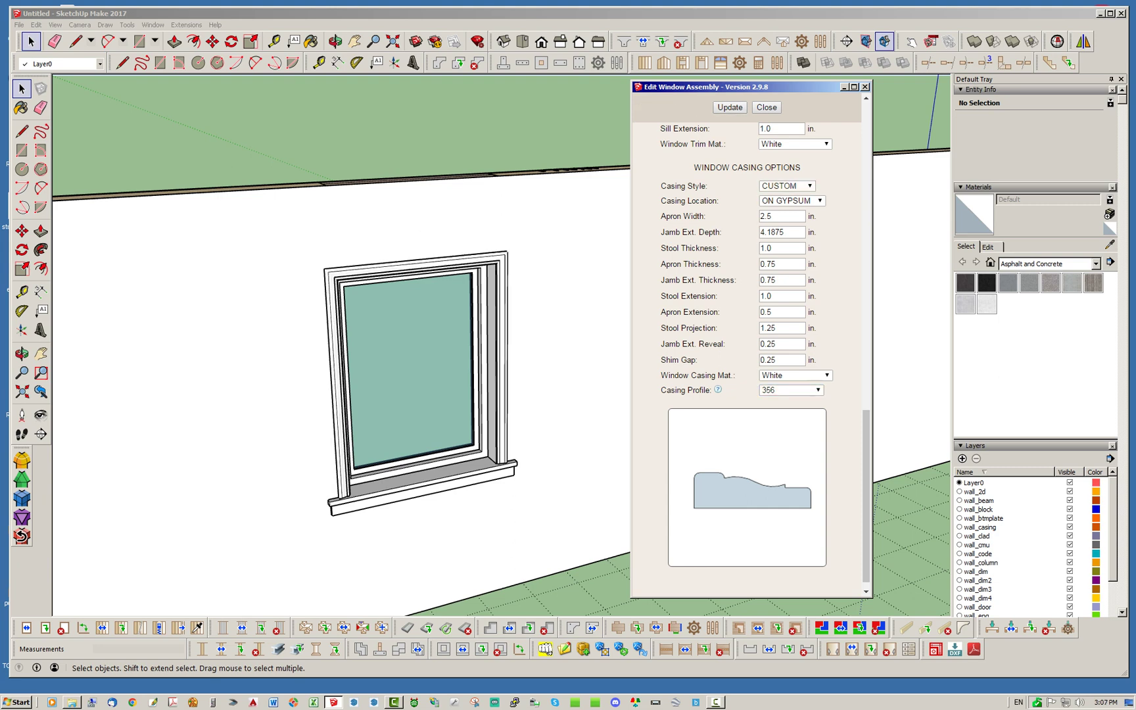
pyautogui.scroll(5, 327, 280)
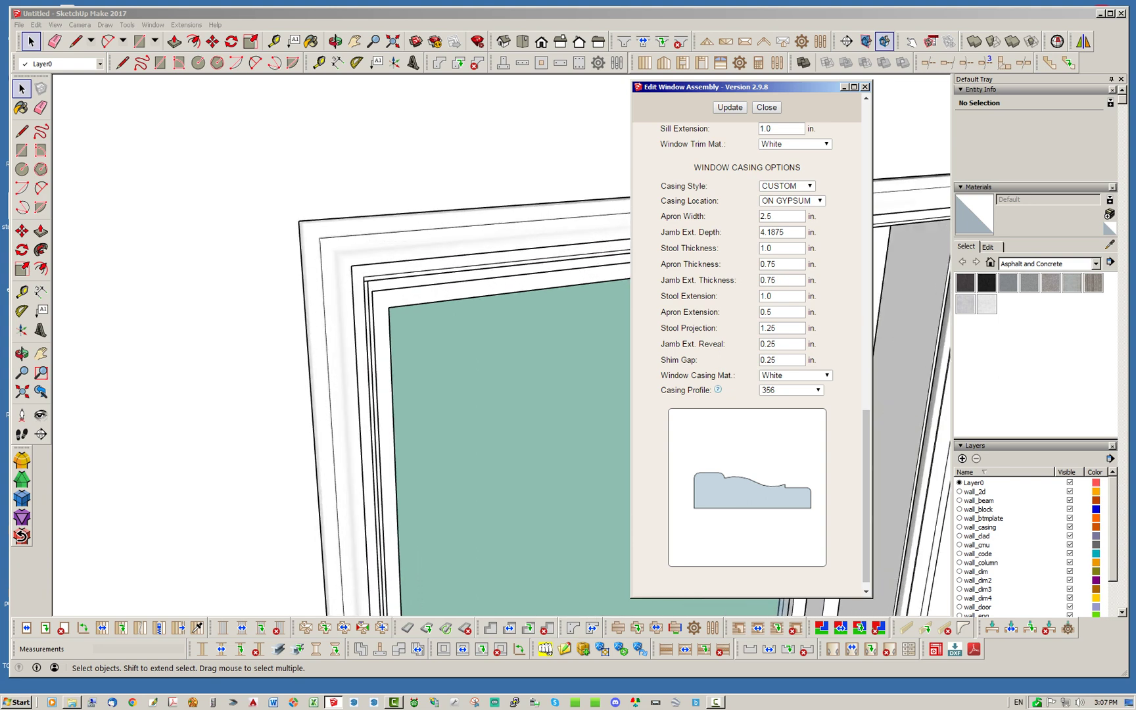
pyautogui.scroll(-5, 357, 211)
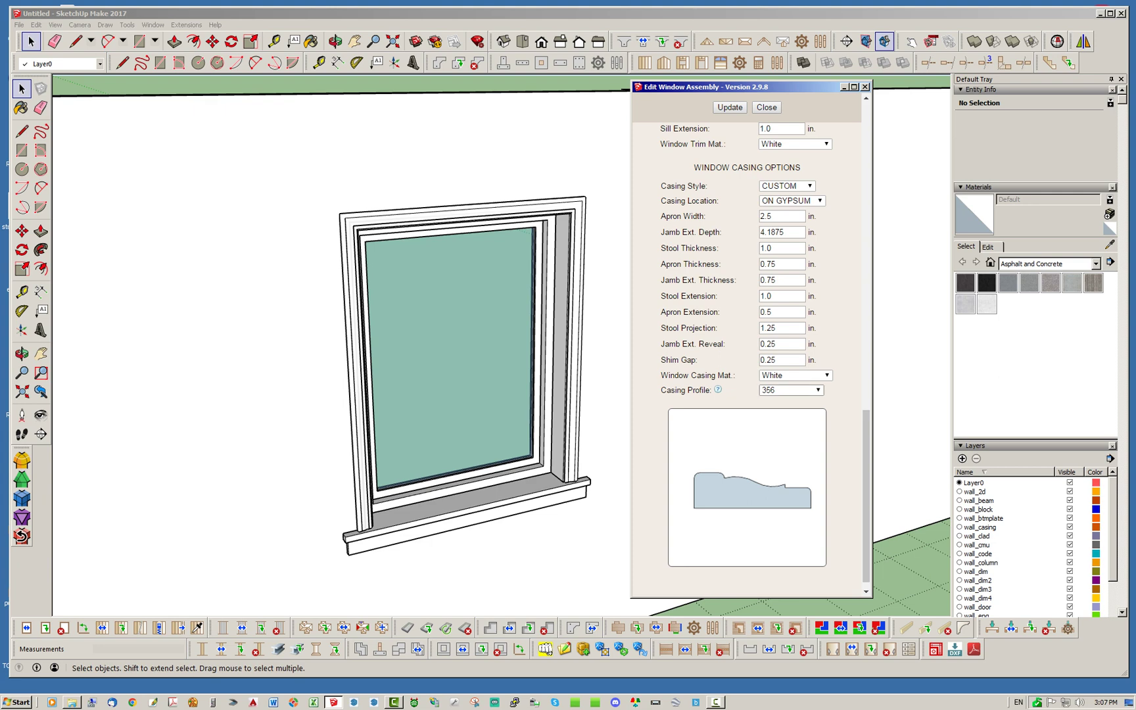
# - Update the window with casing profile MDK1, and update it again with casing profile RB3
pyautogui.click(791, 390)
pyautogui.click(791, 411)
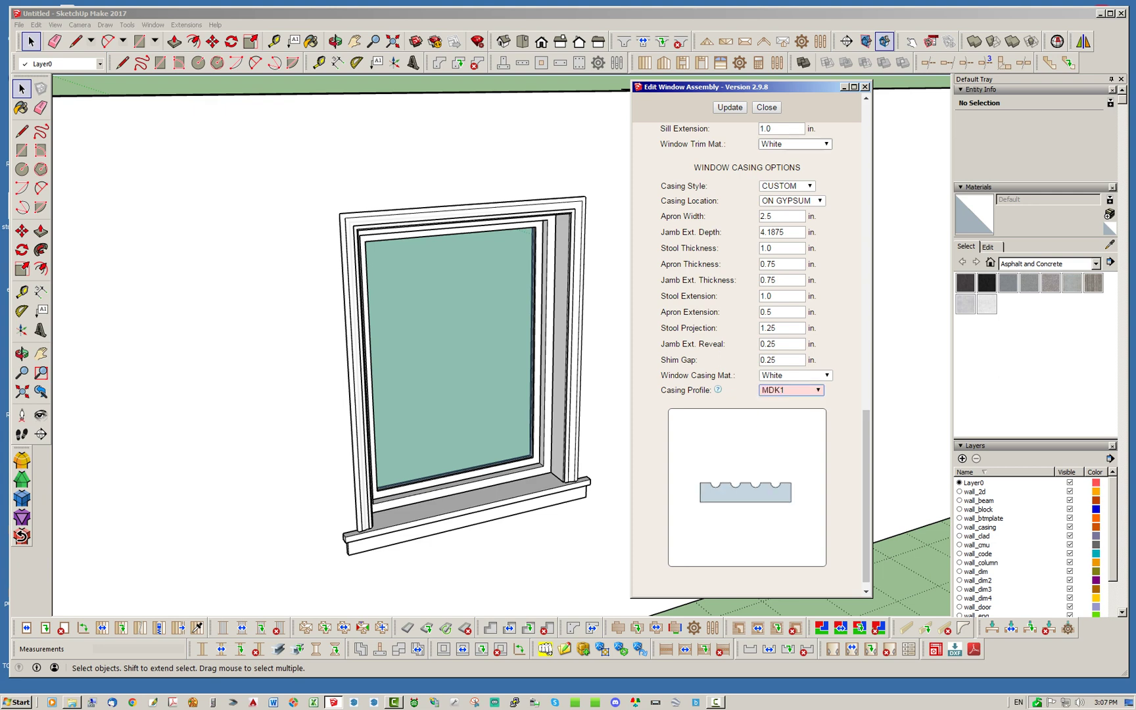
pyautogui.click(730, 107)
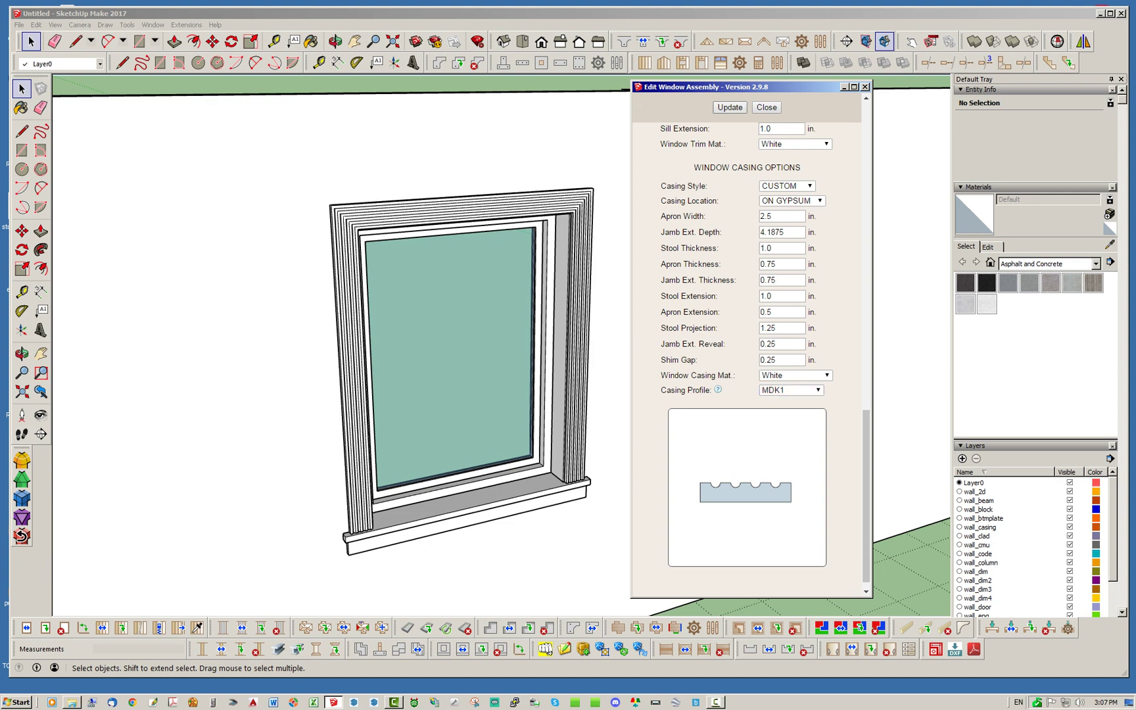
pyautogui.click(791, 390)
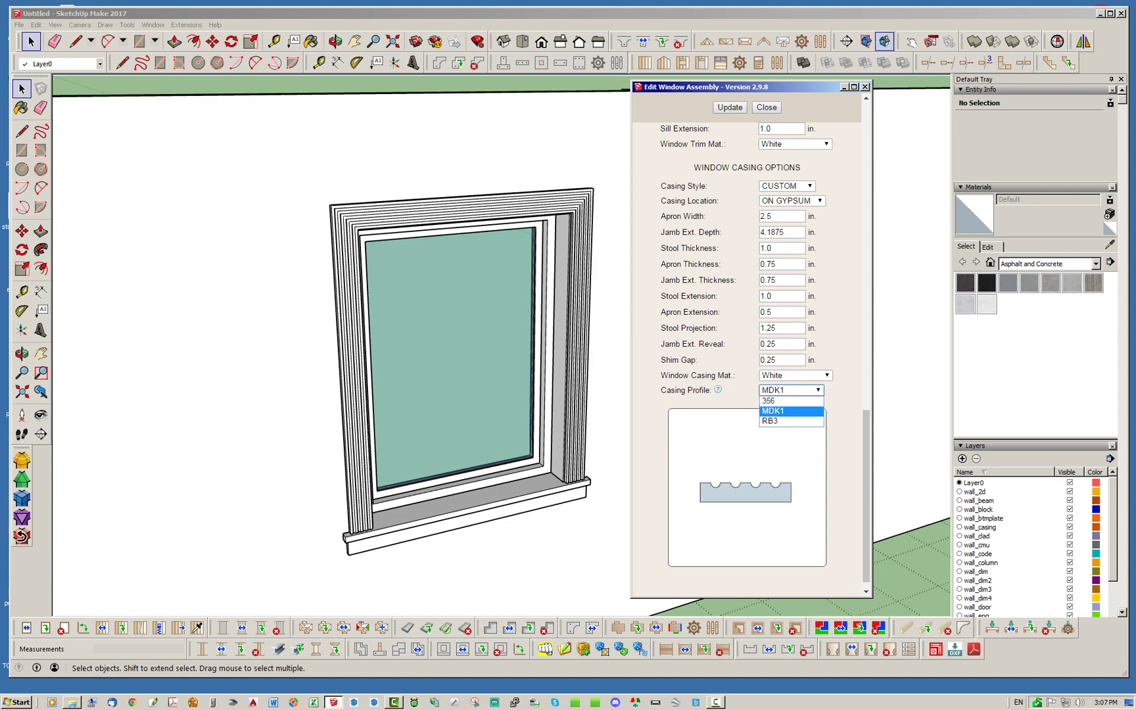
pyautogui.click(790, 422)
pyautogui.click(730, 107)
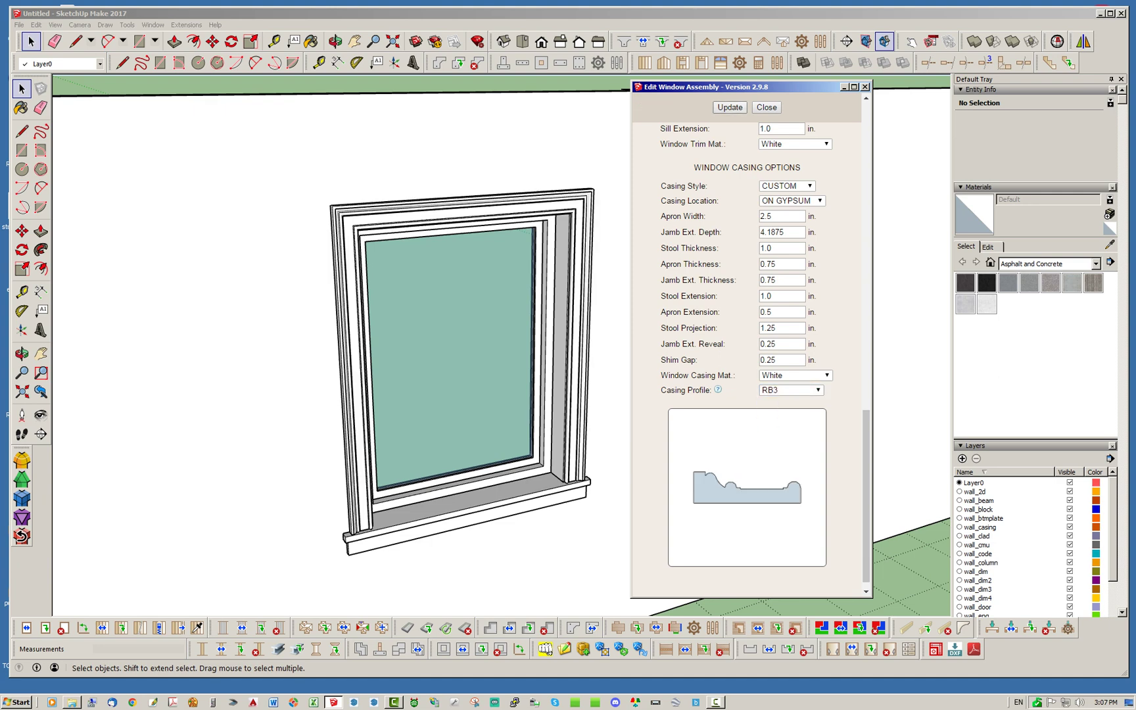
# - Examine the custom casing's head and side profiles from both sides of the window, closely and from farther back
pyautogui.moveTo(559, 283); pyautogui.dragTo(401, 315, button='middle')
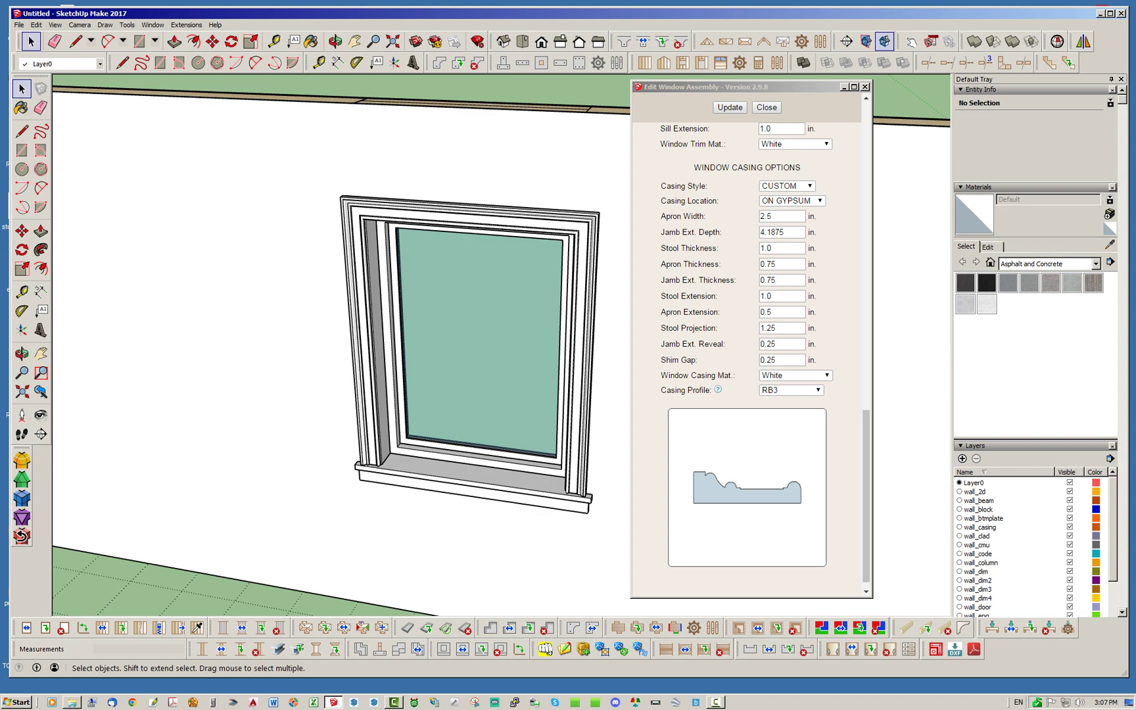
pyautogui.scroll(7, 593, 204)
pyautogui.moveTo(460, 316); pyautogui.dragTo(566, 303, button='middle')
pyautogui.moveTo(624, 197); pyautogui.dragTo(535, 163, button='middle')
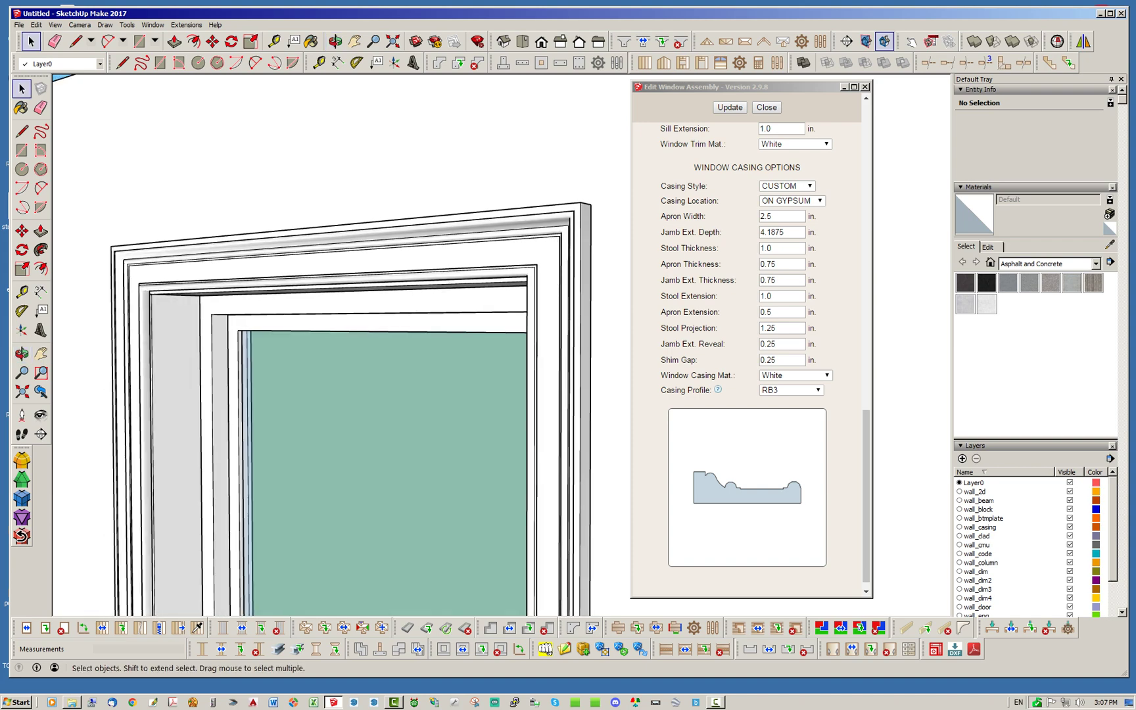
pyautogui.scroll(-5, 534, 161)
pyautogui.moveTo(404, 283); pyautogui.dragTo(454, 293, button='middle')
pyautogui.scroll(-2, 398, 284)
pyautogui.scroll(-3, 283, 289)
pyautogui.moveTo(283, 289); pyautogui.dragTo(316, 335, button='middle')
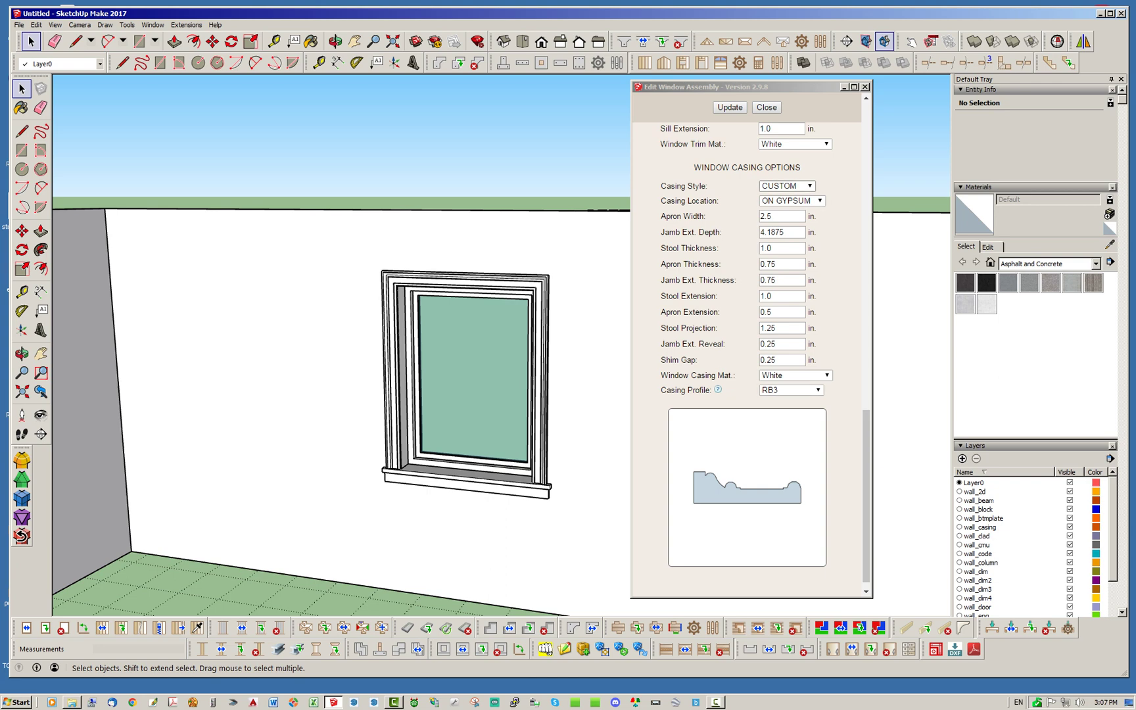
# - Change the window's interior casing style to STYLE D and update the assembly
pyautogui.click(787, 186)
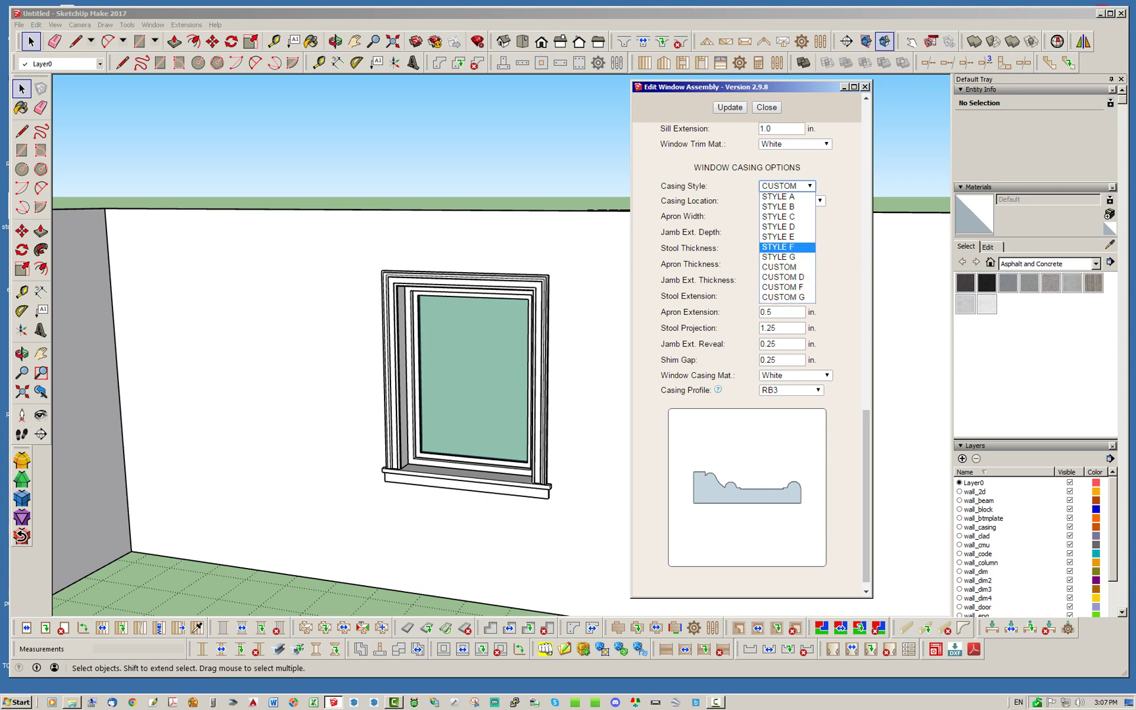
pyautogui.click(783, 227)
pyautogui.click(730, 107)
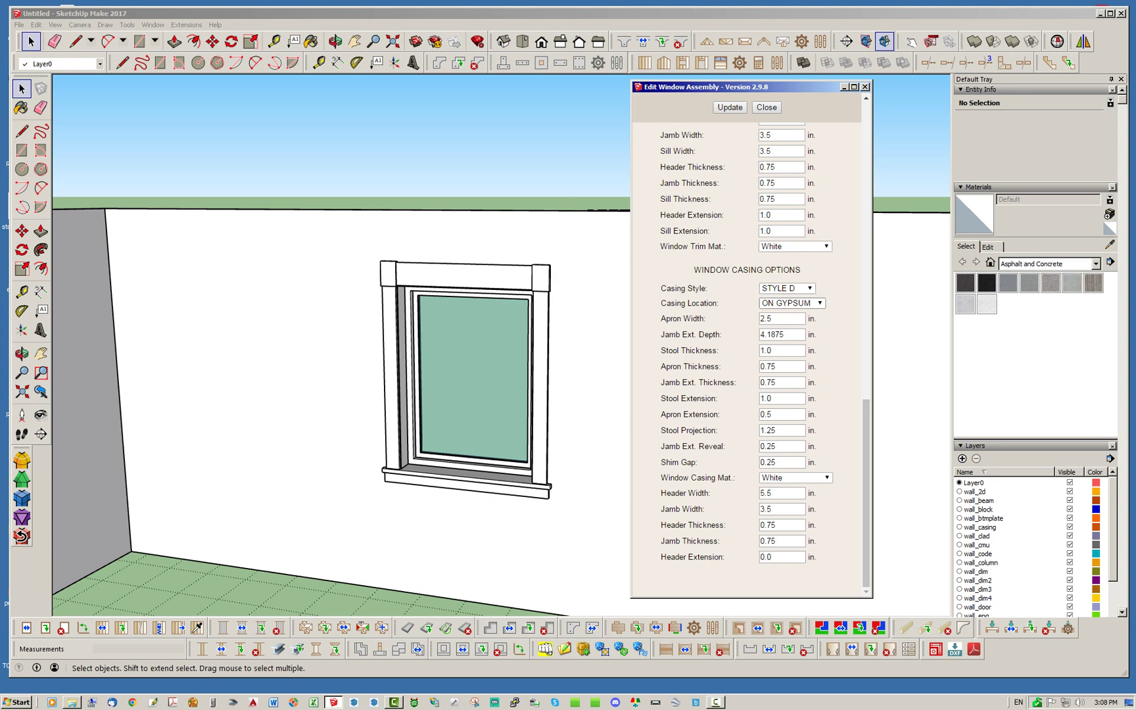
# - Switch the casing style to CUSTOM D with casing profile MDK1, update the window and inspect the head casing
pyautogui.click(787, 289)
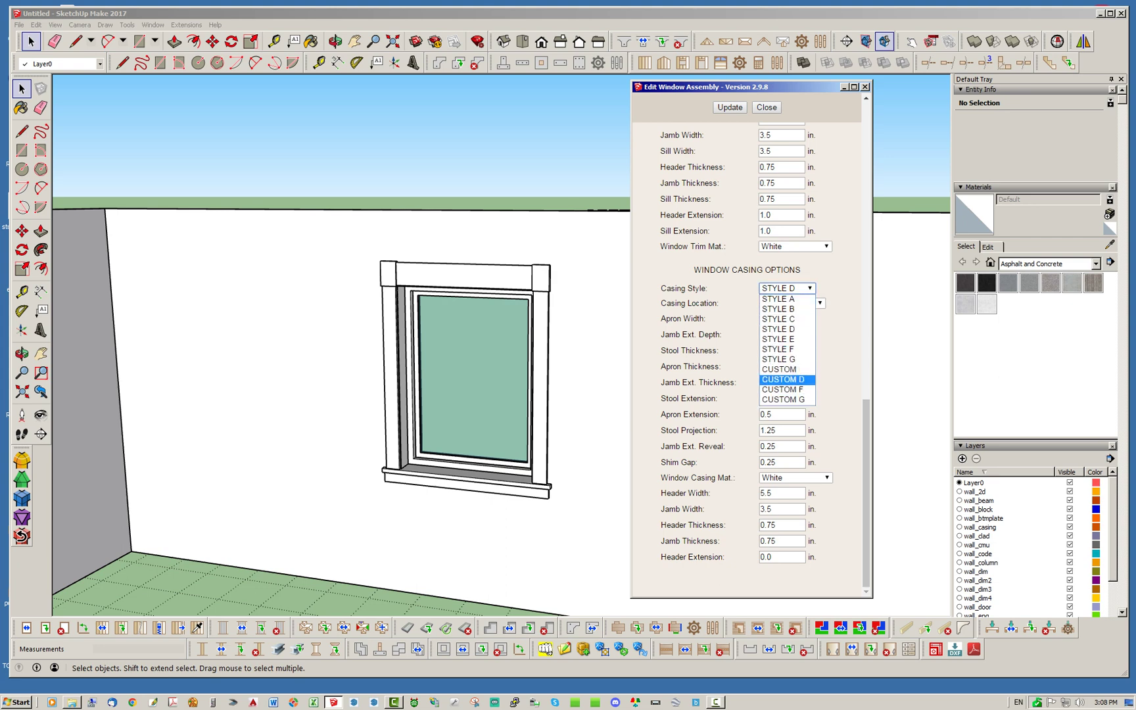
pyautogui.click(787, 380)
pyautogui.scroll(-4, 748, 361)
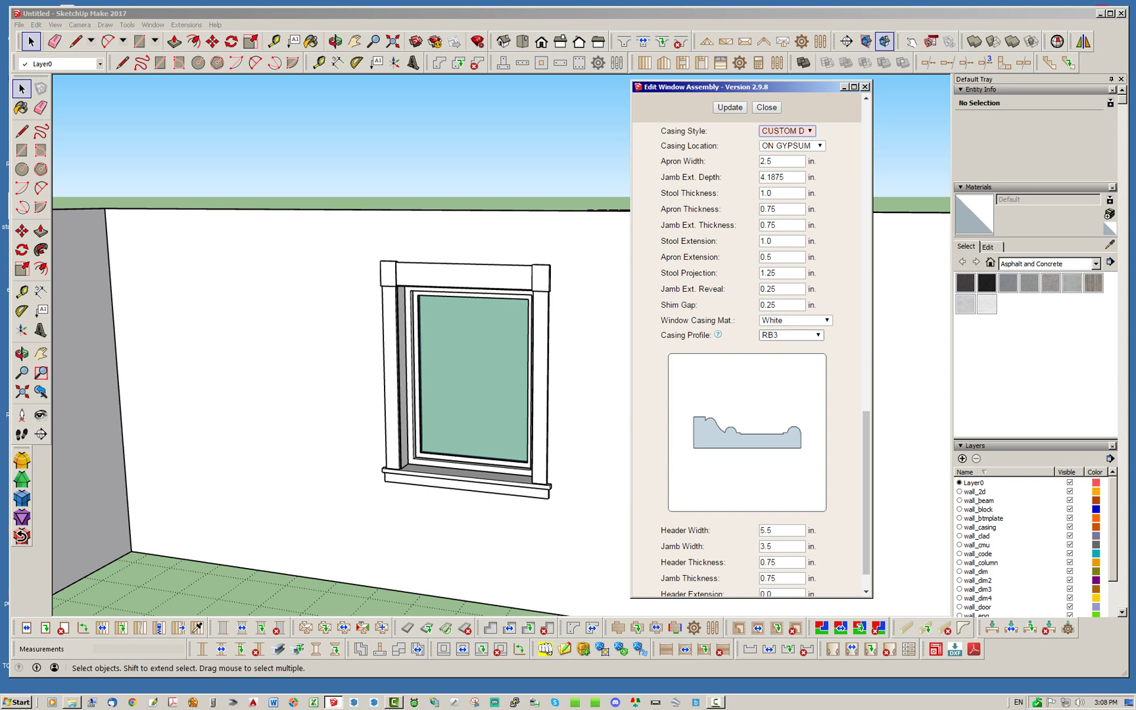
pyautogui.hotkey('alt', 'Down')
pyautogui.press('Up')
pyautogui.press('Return')
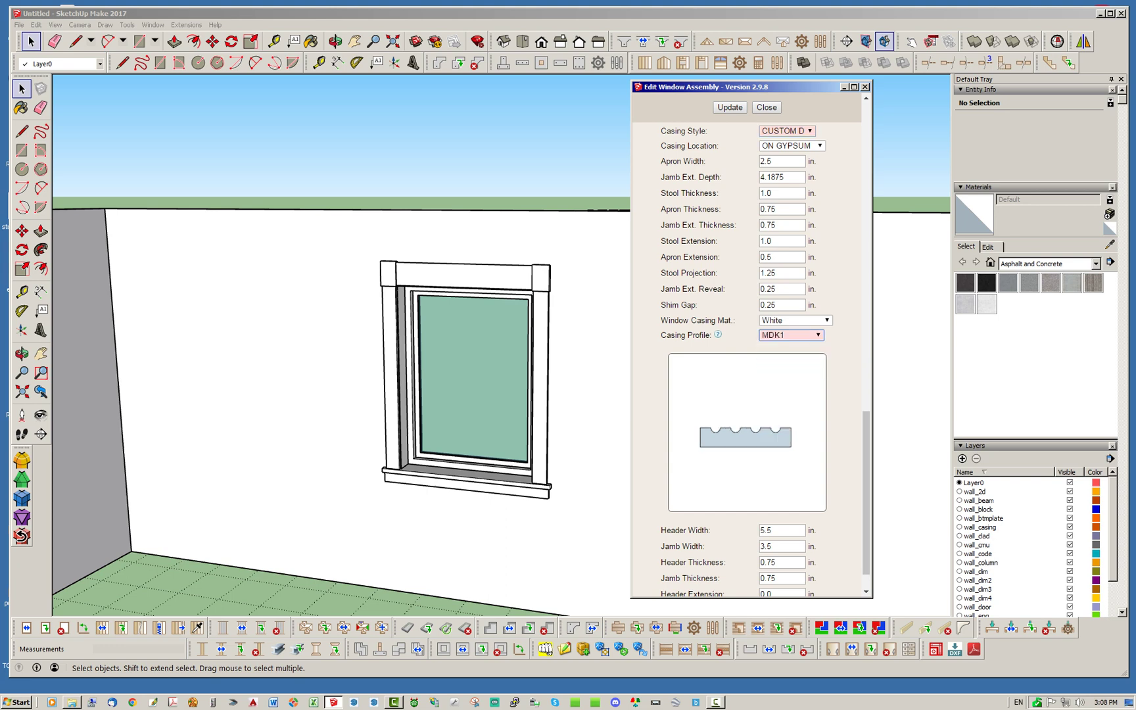
pyautogui.click(730, 108)
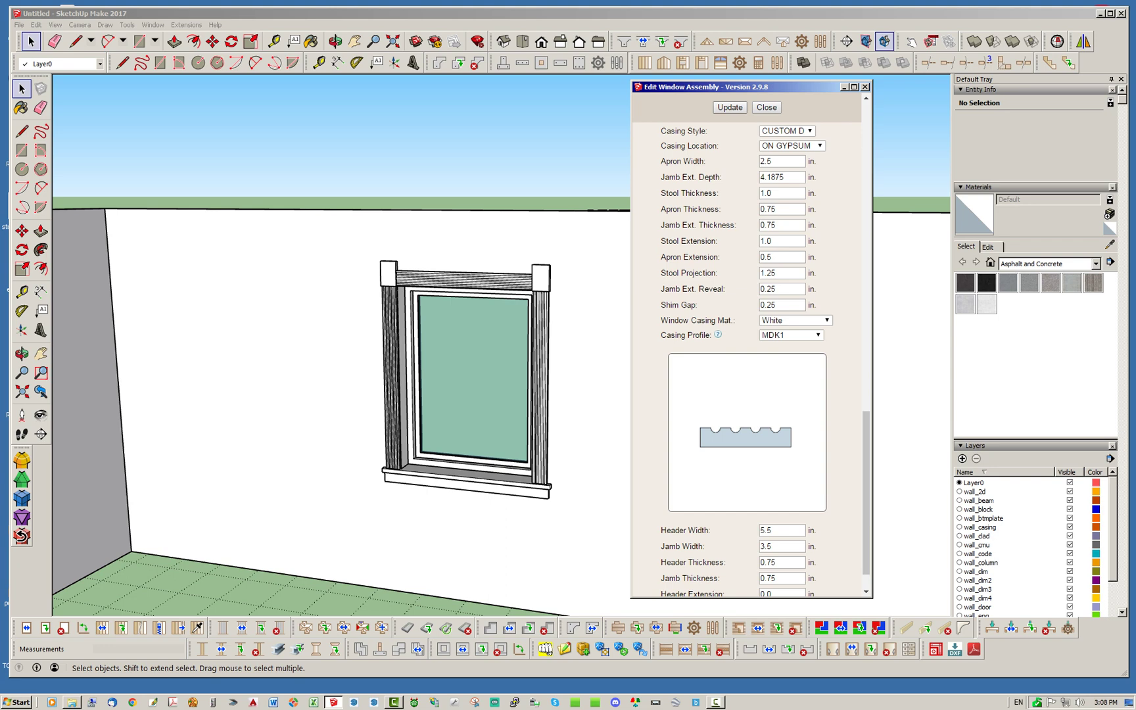
pyautogui.scroll(6, 530, 272)
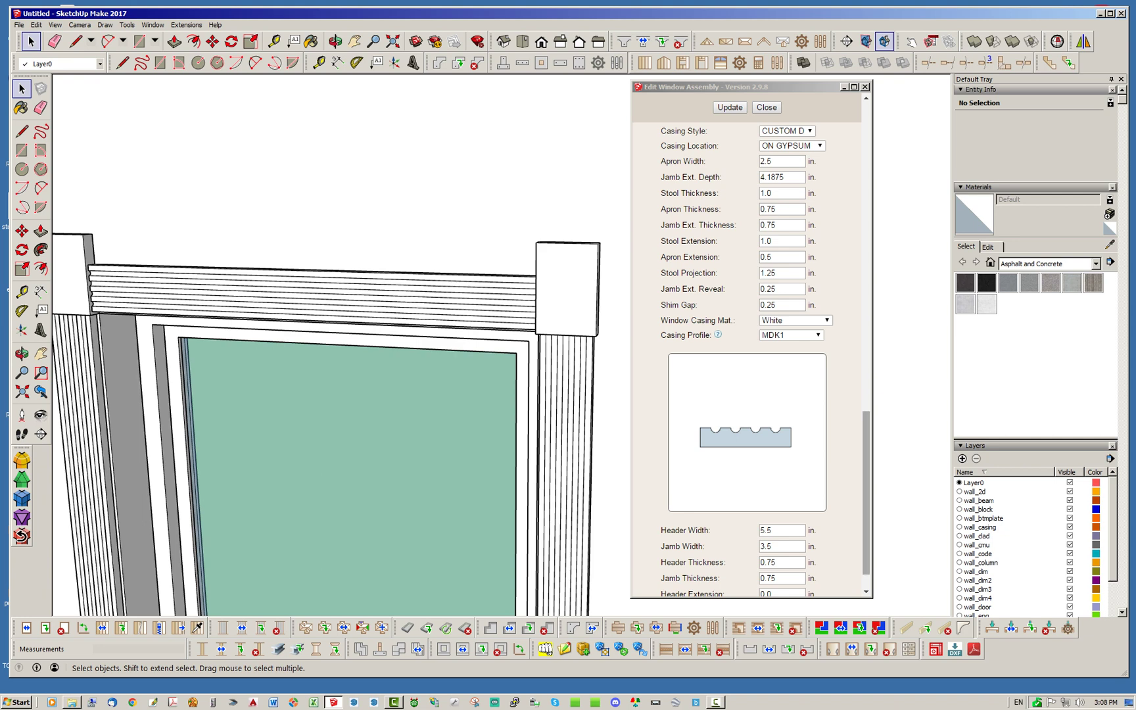
# - Set the casing's header width to 3.5 in. and update the window assembly
pyautogui.moveTo(866, 493); pyautogui.dragTo(866, 507)
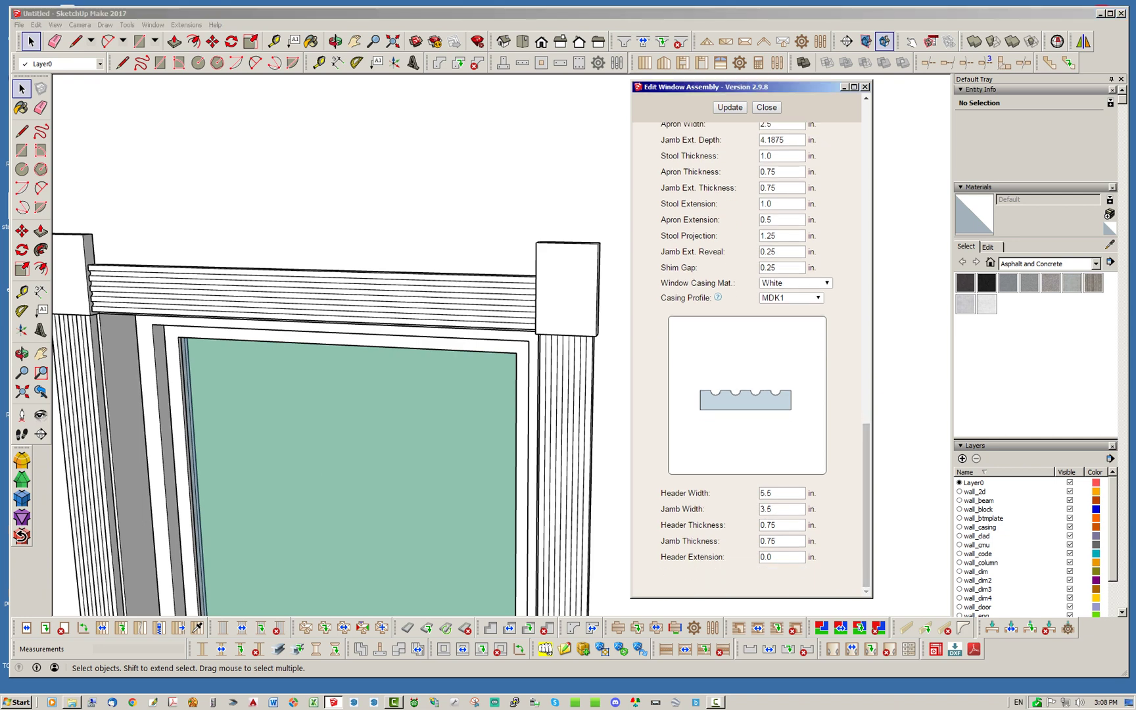
pyautogui.doubleClick(768, 493)
pyautogui.write('3.5')
pyautogui.click(730, 107)
# - Examine the corner blocks and fluted head and side casing around the window
pyautogui.moveTo(513, 322); pyautogui.dragTo(570, 290, button='middle')
pyautogui.scroll(-6, 569, 291)
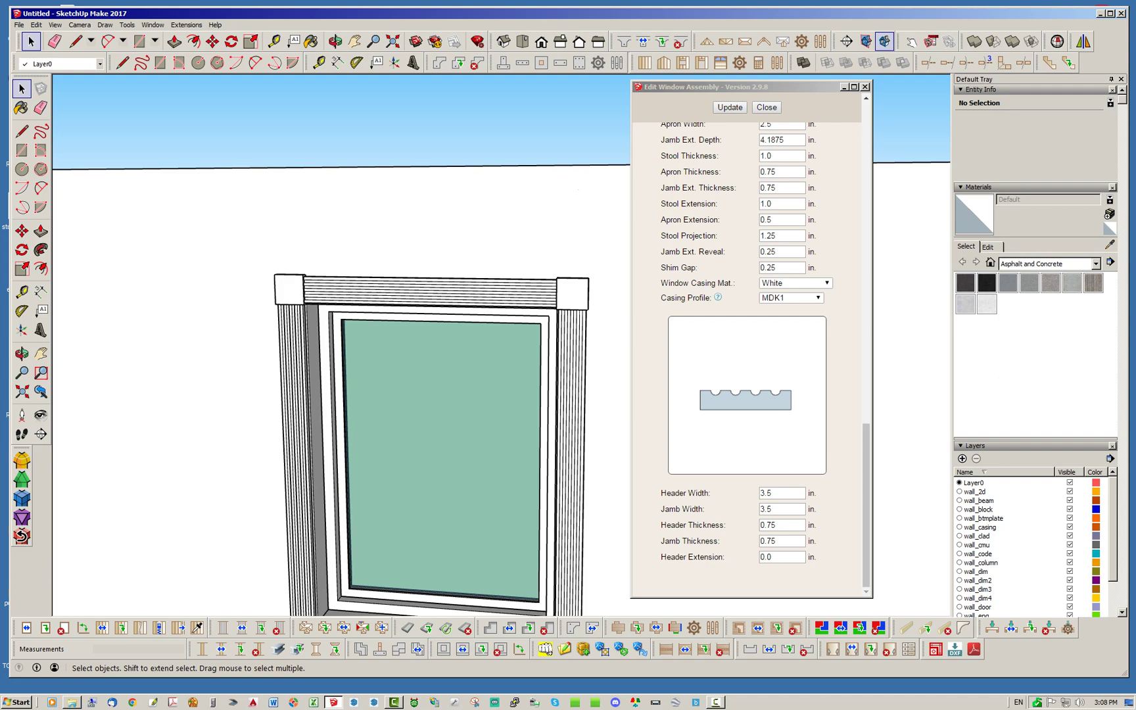
pyautogui.moveTo(571, 292)
pyautogui.mouseDown(button='middle')
pyautogui.moveTo(569, 570)
pyautogui.moveTo(595, 486)
pyautogui.moveTo(591, 499)
pyautogui.mouseUp(button='middle')
pyautogui.scroll(5, 576, 586)
pyautogui.scroll(-3, 555, 577)
pyautogui.scroll(-5, 557, 581)
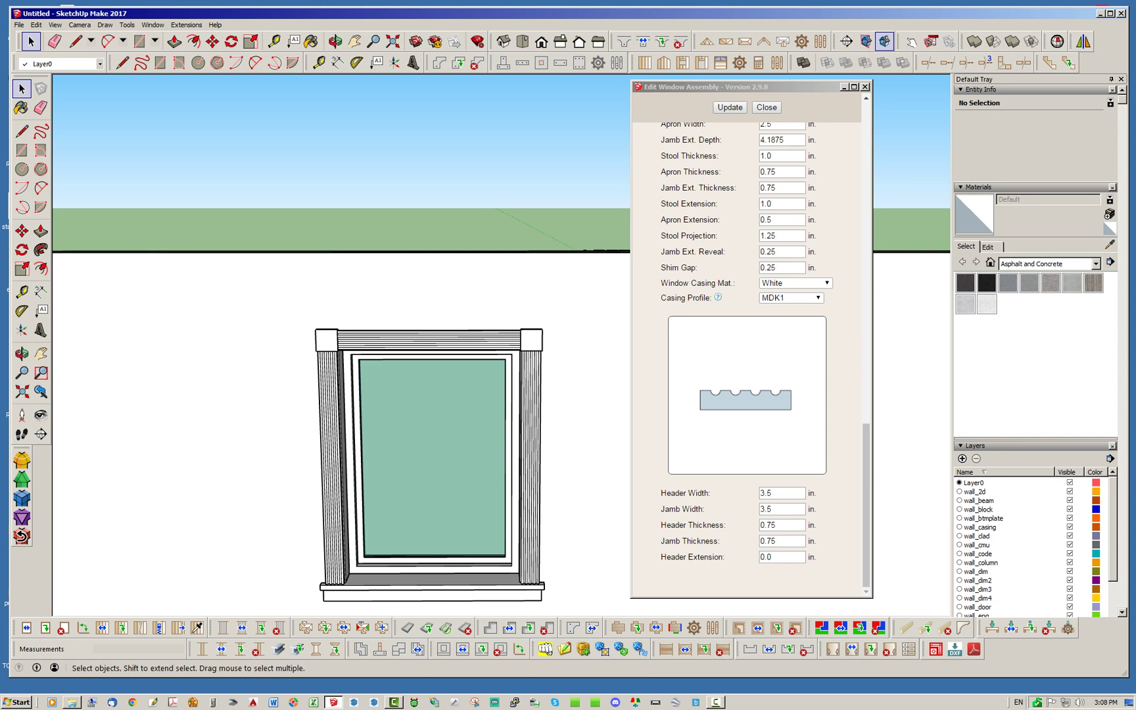
pyautogui.scroll(-3, 440, 302)
pyautogui.moveTo(439, 303)
pyautogui.mouseDown(button='middle')
pyautogui.moveTo(497, 321)
pyautogui.moveTo(461, 303)
pyautogui.mouseUp(button='middle')
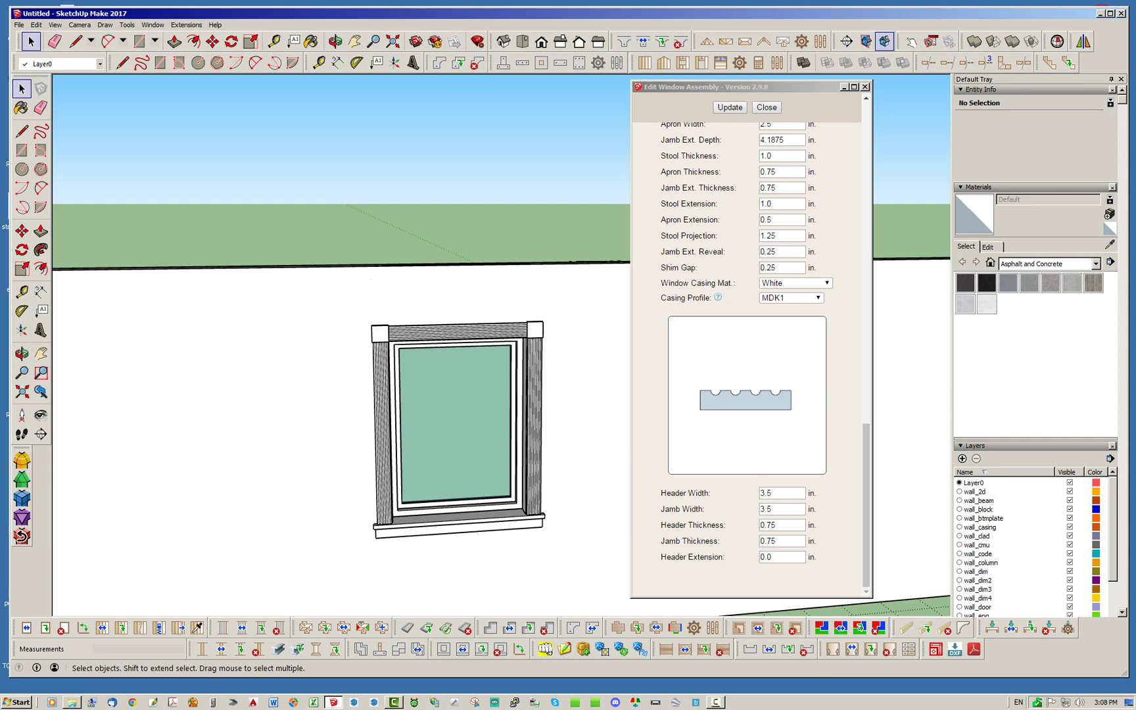
# - Change the window's interior casing style to CUSTOM F, update the assembly and inspect the head casing
pyautogui.scroll(10, 747, 355)
pyautogui.scroll(-8, 747, 356)
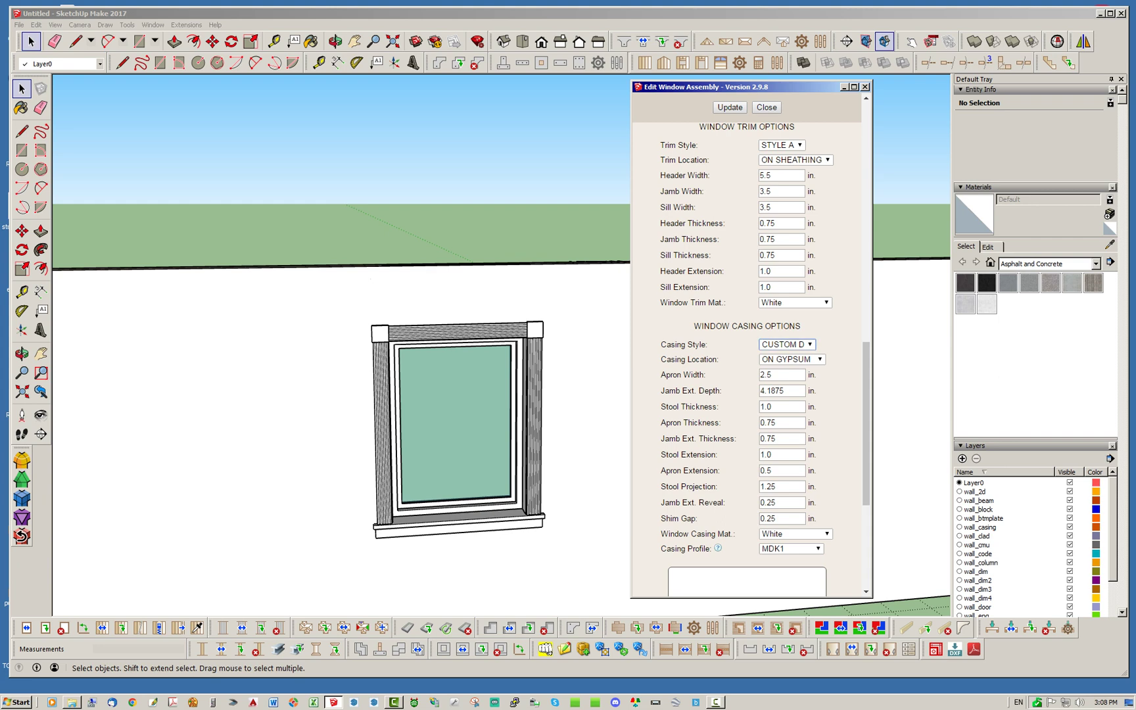
pyautogui.click(786, 345)
pyautogui.click(786, 447)
pyautogui.click(730, 107)
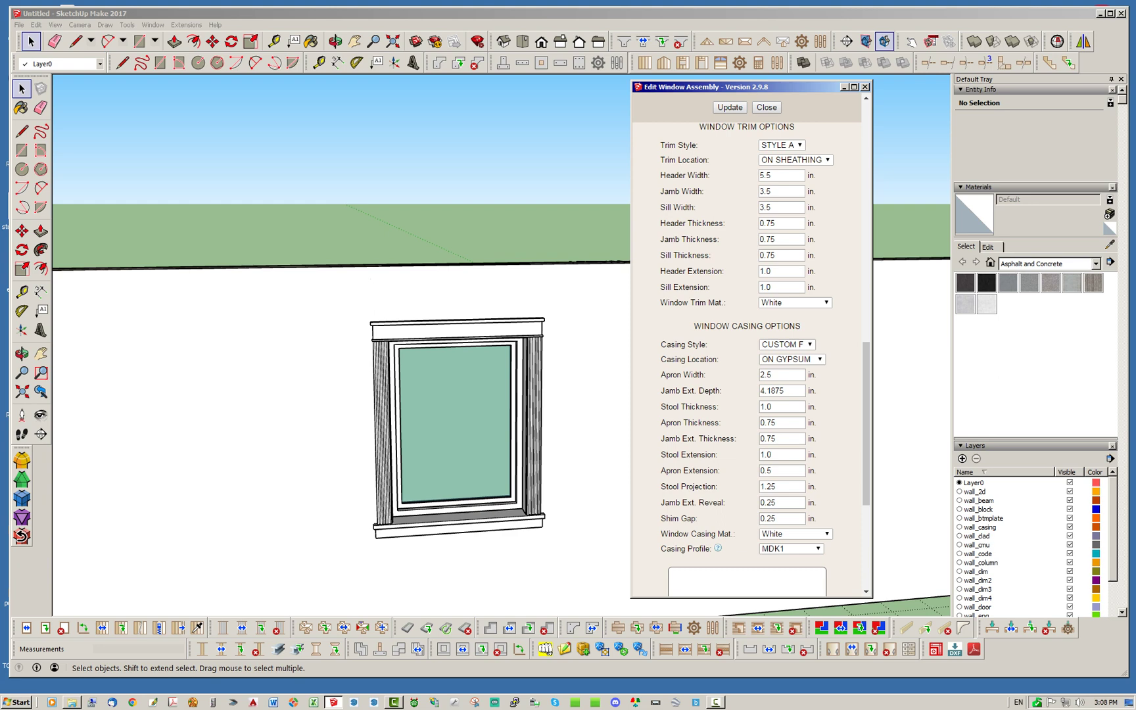
pyautogui.scroll(5, 534, 351)
# - Set the casing profile to RB3, update the window and inspect the side casings beneath the header from both sides
pyautogui.scroll(-3, 747, 369)
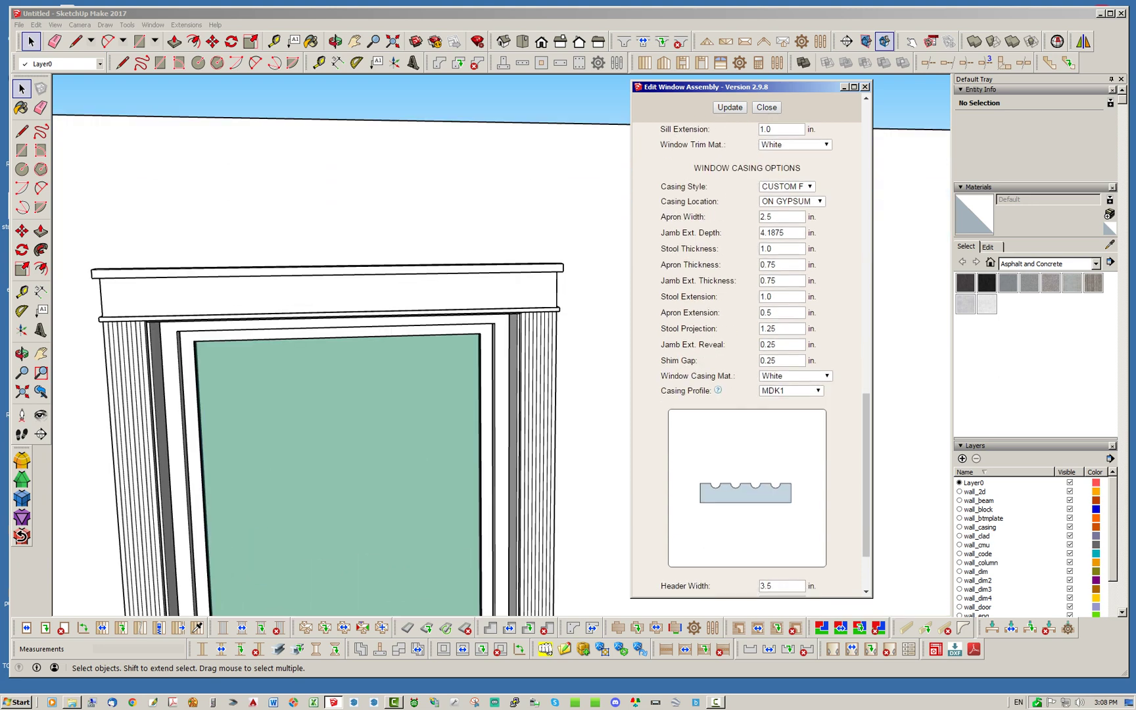
pyautogui.scroll(-3, 747, 361)
pyautogui.click(791, 312)
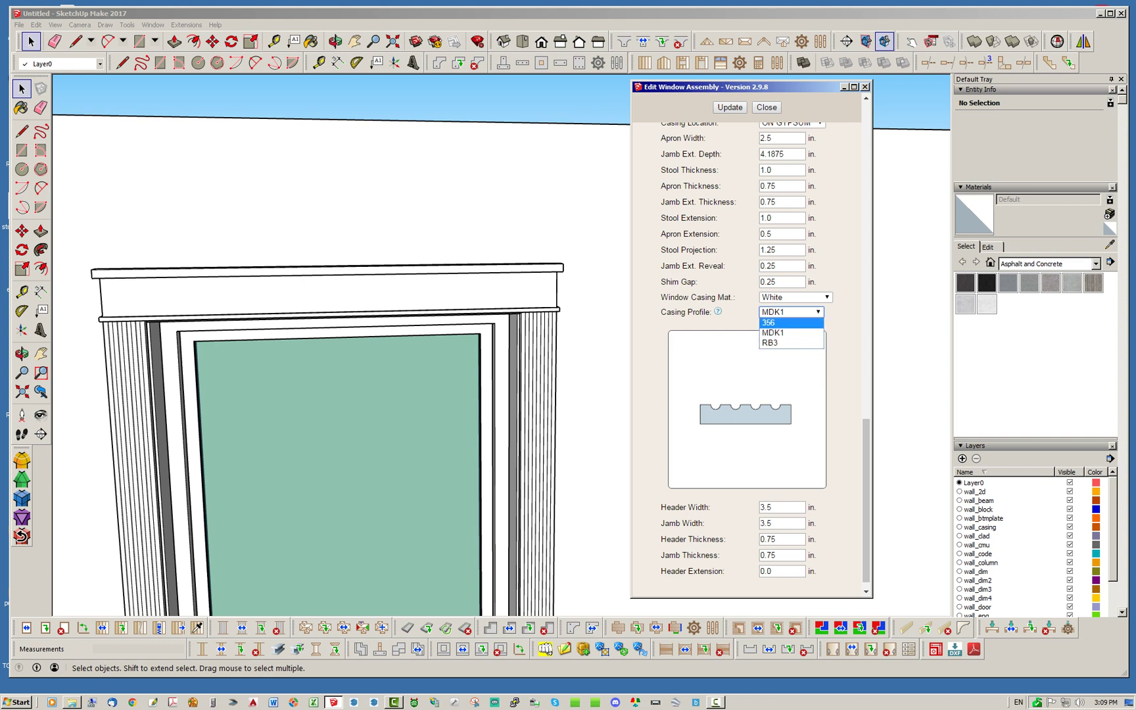
pyautogui.click(771, 342)
pyautogui.click(730, 107)
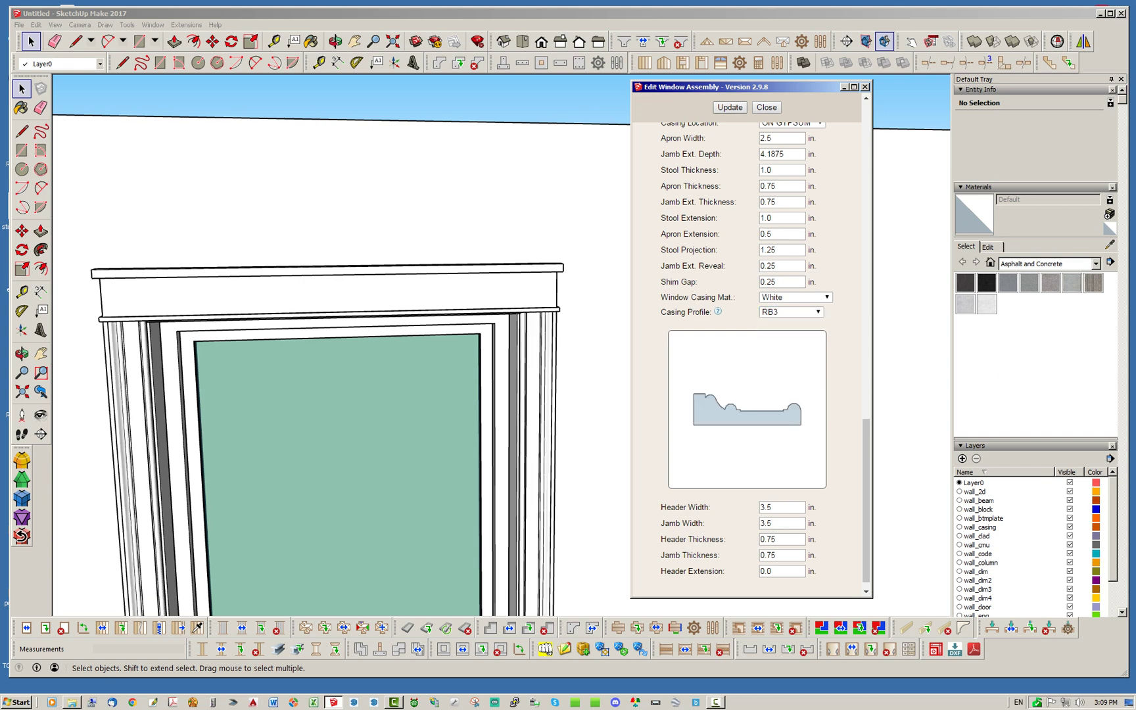
pyautogui.moveTo(487, 283)
pyautogui.mouseDown(button='middle')
pyautogui.moveTo(414, 289)
pyautogui.moveTo(513, 302)
pyautogui.mouseUp(button='middle')
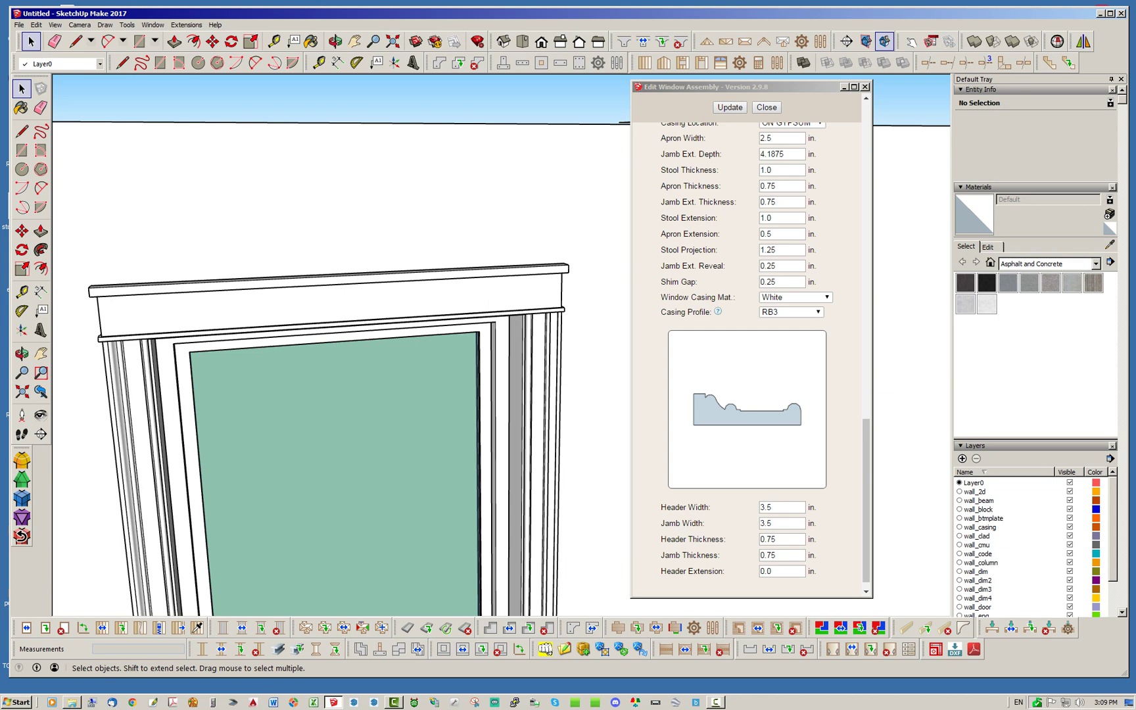
pyautogui.moveTo(487, 302); pyautogui.dragTo(428, 299, button='middle')
pyautogui.moveTo(348, 395); pyautogui.dragTo(369, 394, button='middle')
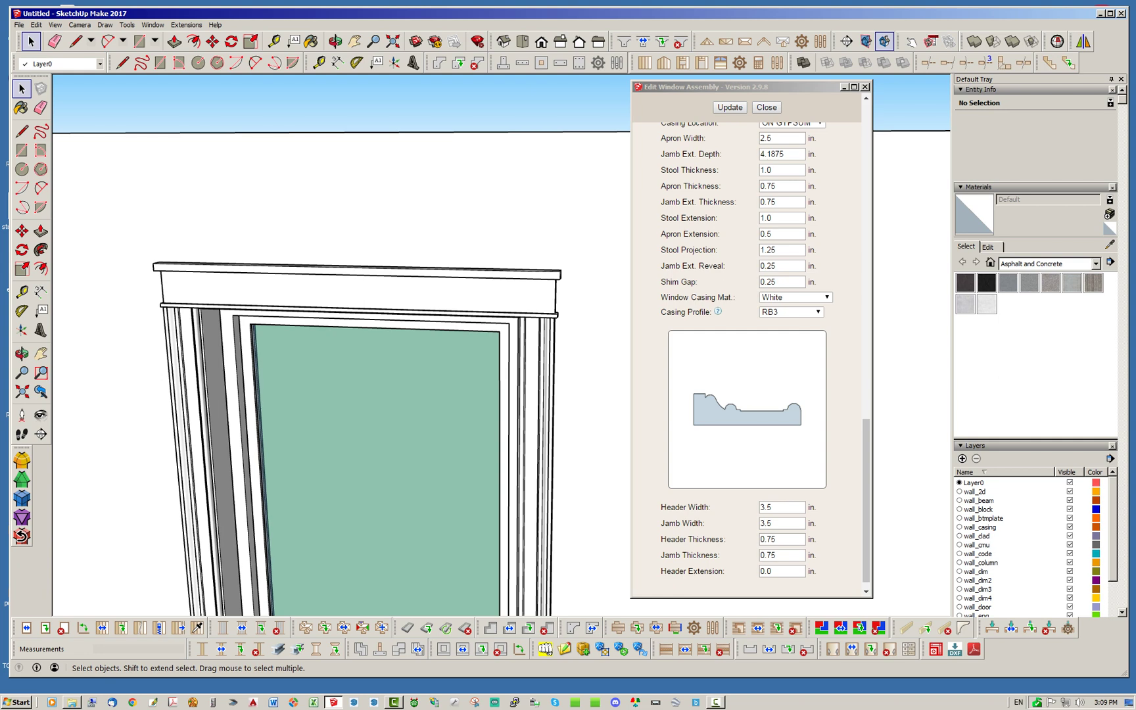
# - Set the casing's jamb width to 5.5 in., update the window assembly and inspect the header against the side casings
pyautogui.moveTo(453, 280); pyautogui.dragTo(509, 275, button='middle')
pyautogui.scroll(3, 513, 273)
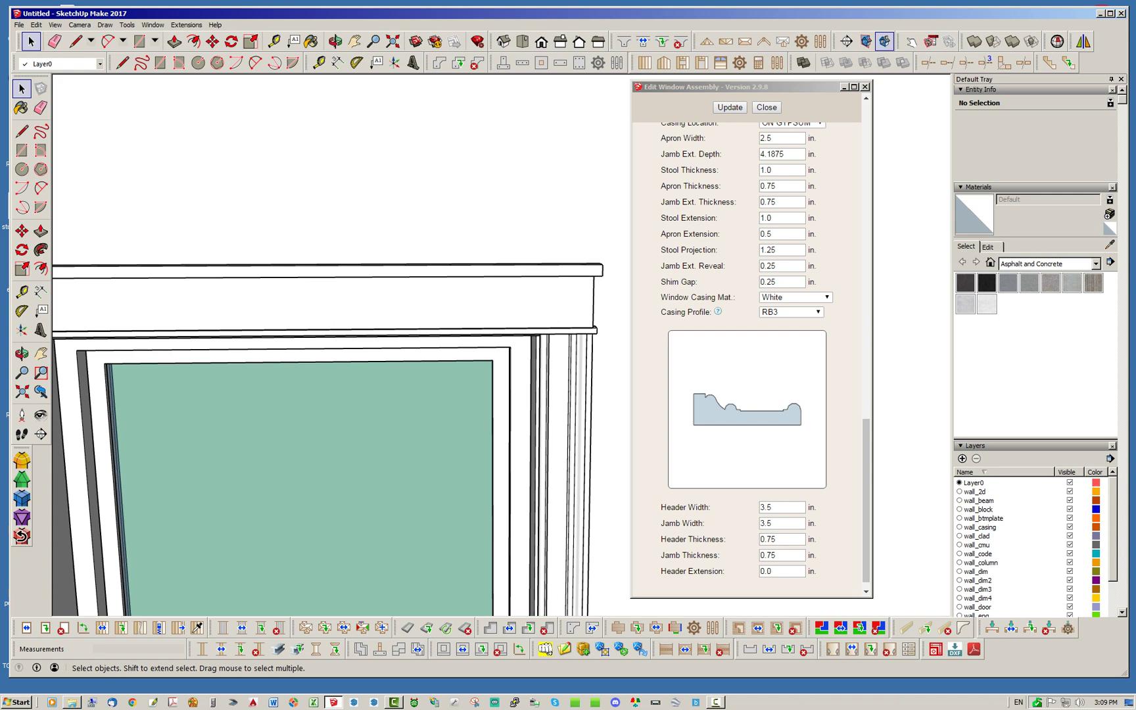
pyautogui.doubleClick(768, 524)
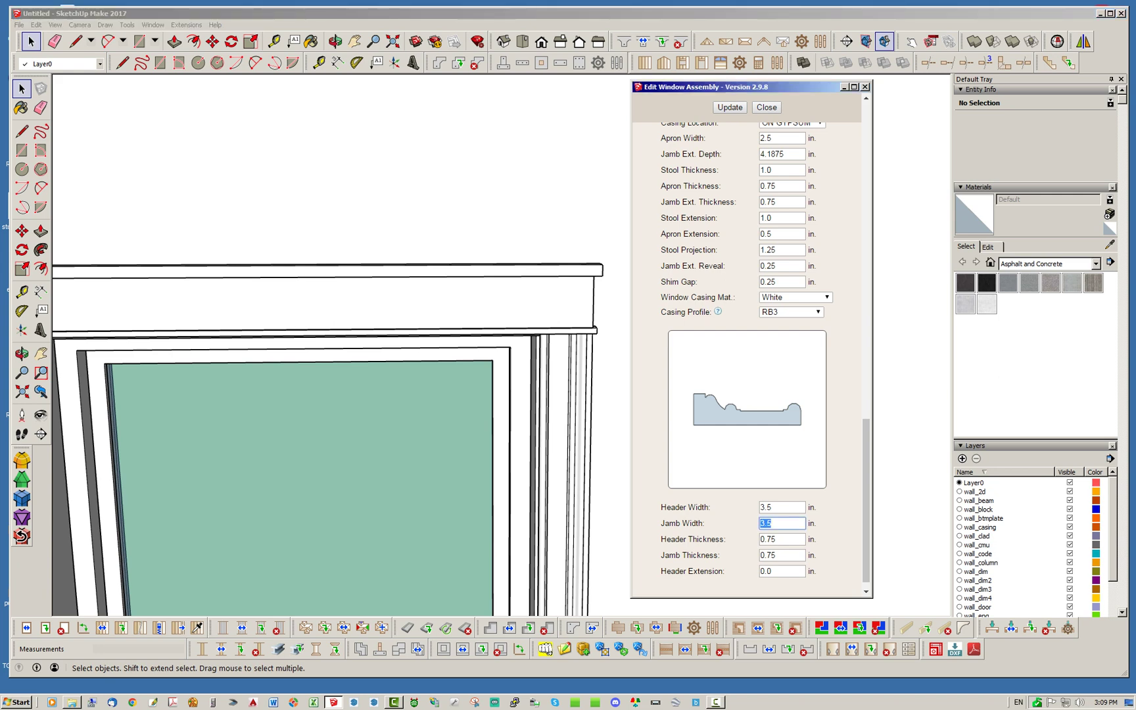
pyautogui.write('5.5')
pyautogui.click(730, 107)
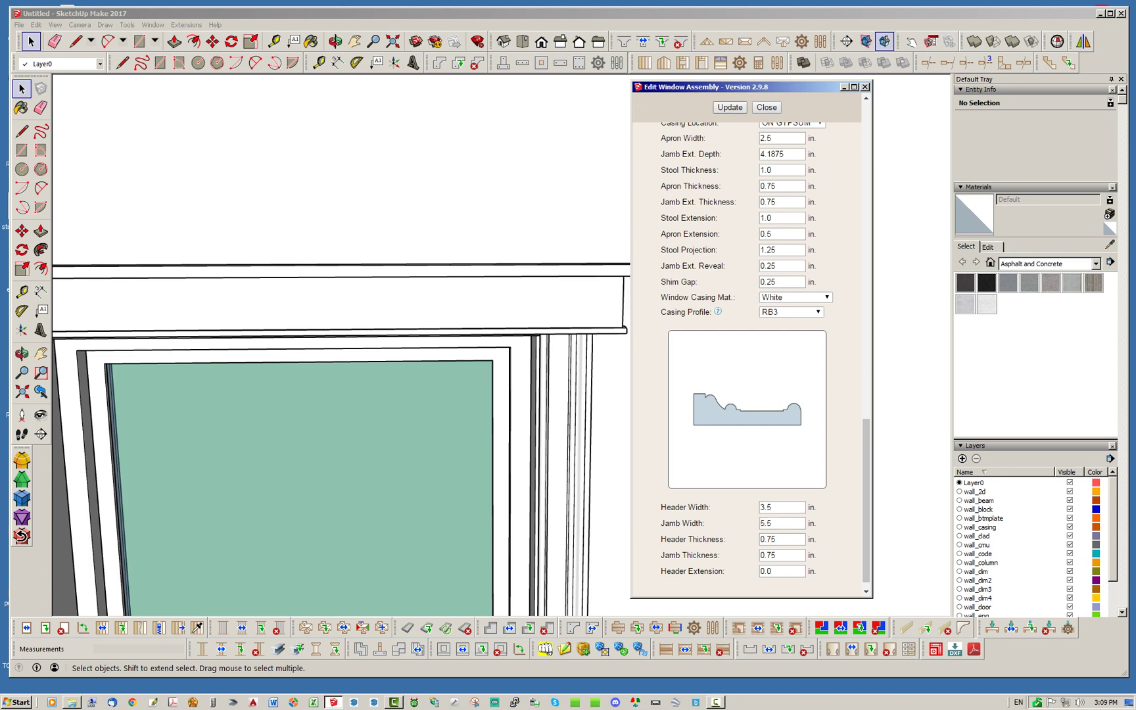
pyautogui.scroll(-2, 332, 299)
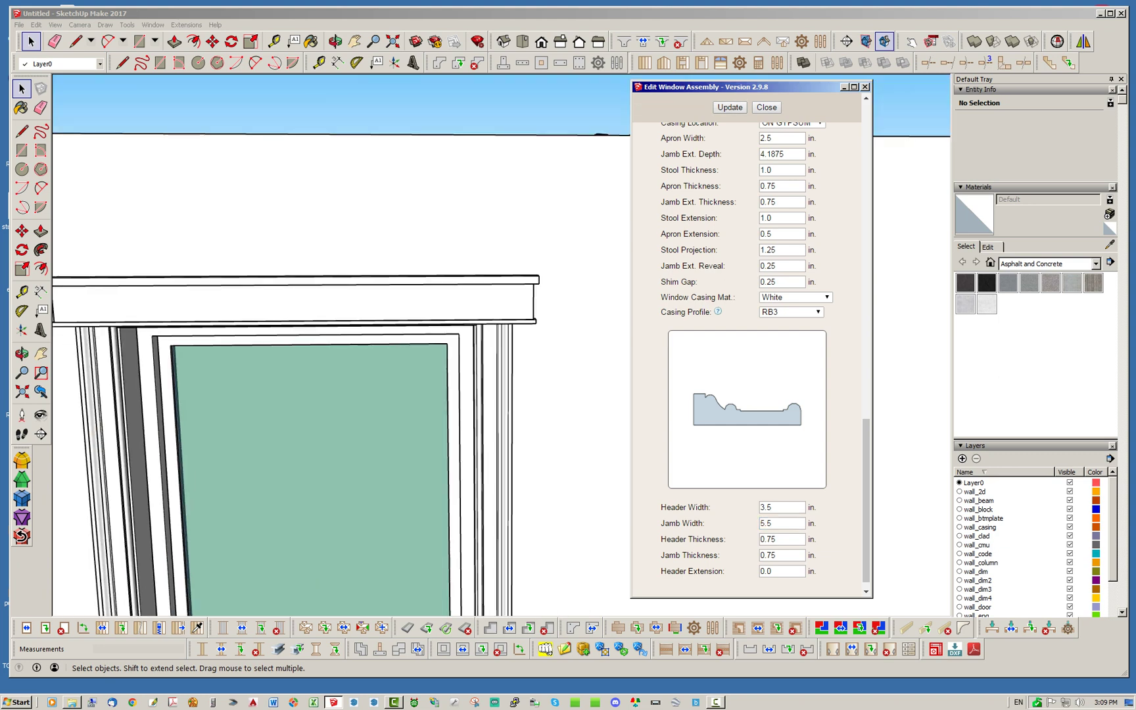
pyautogui.scroll(-3, 487, 226)
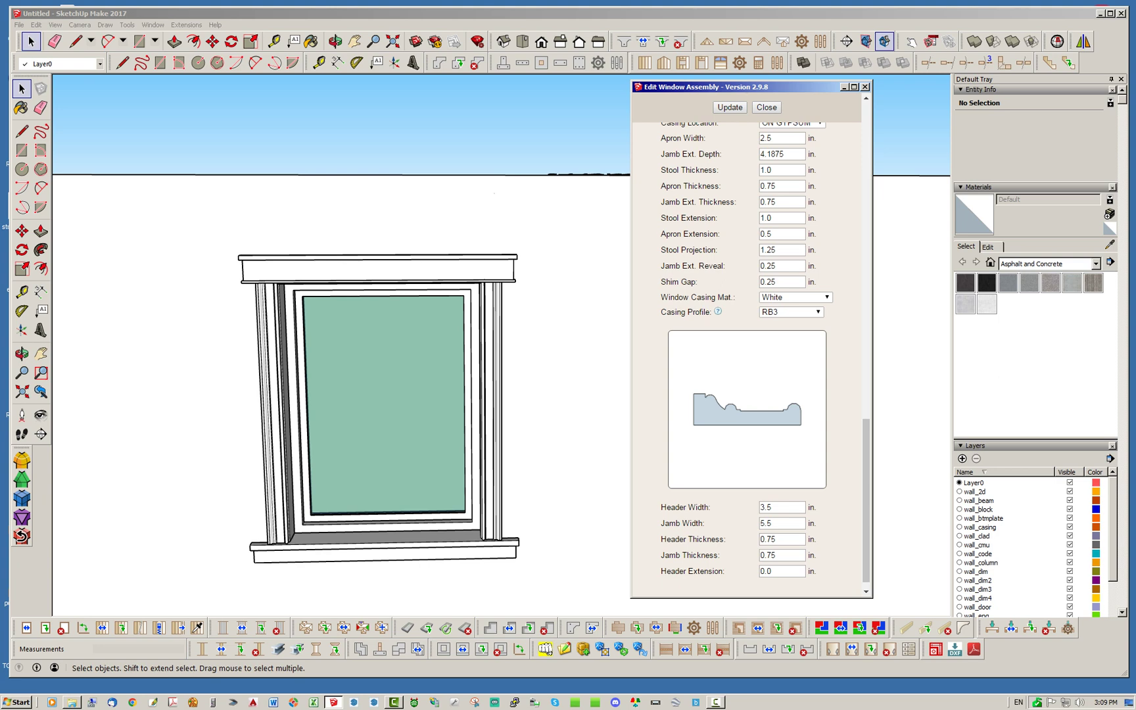
# - Set the casing's jamb width back to 3.5 in. and update the window assembly
pyautogui.doubleClick(767, 523)
pyautogui.write('3.5')
pyautogui.click(730, 107)
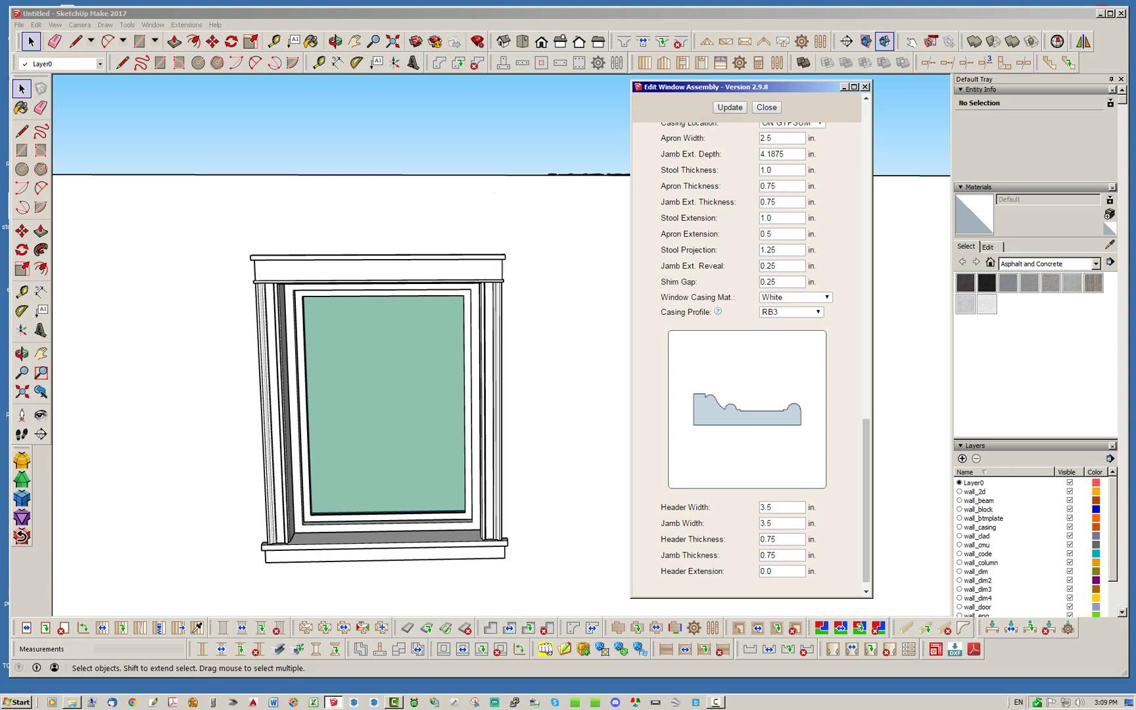
# - Change the window's casing profile to 356, update the assembly and inspect the side casing where it meets the header
pyautogui.click(791, 312)
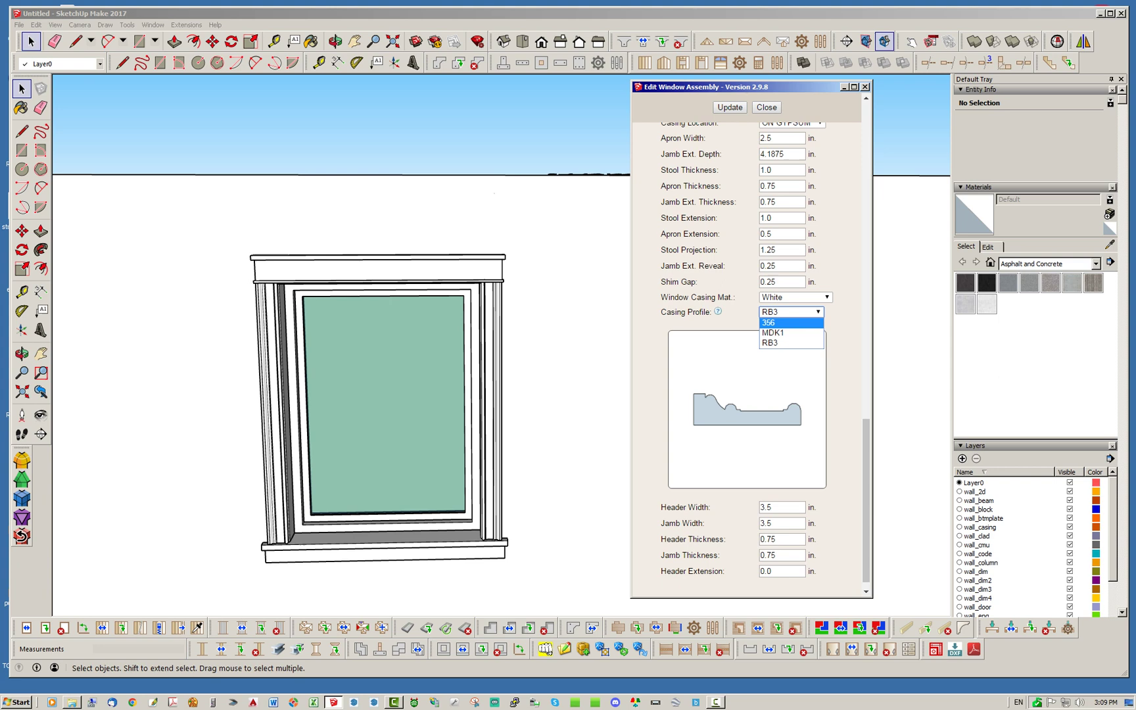
pyautogui.click(777, 323)
pyautogui.click(730, 107)
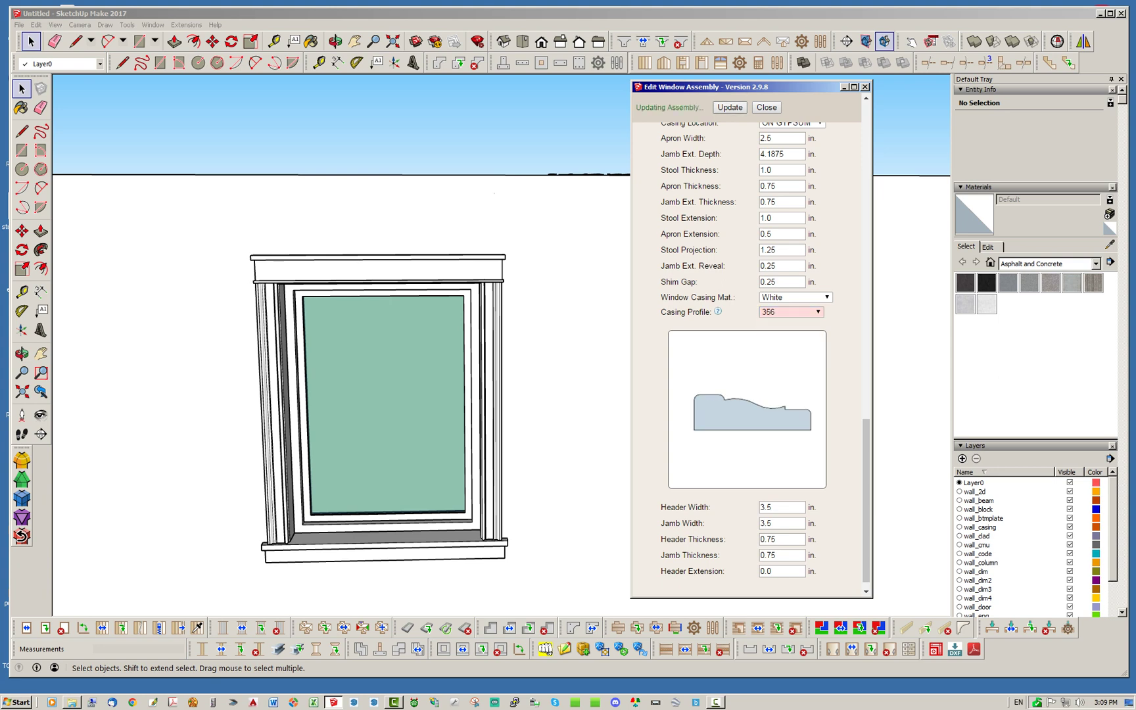
pyautogui.scroll(3, 470, 296)
pyautogui.scroll(4, 505, 275)
pyautogui.moveTo(505, 275); pyautogui.dragTo(609, 197, button='middle')
pyautogui.press('space')
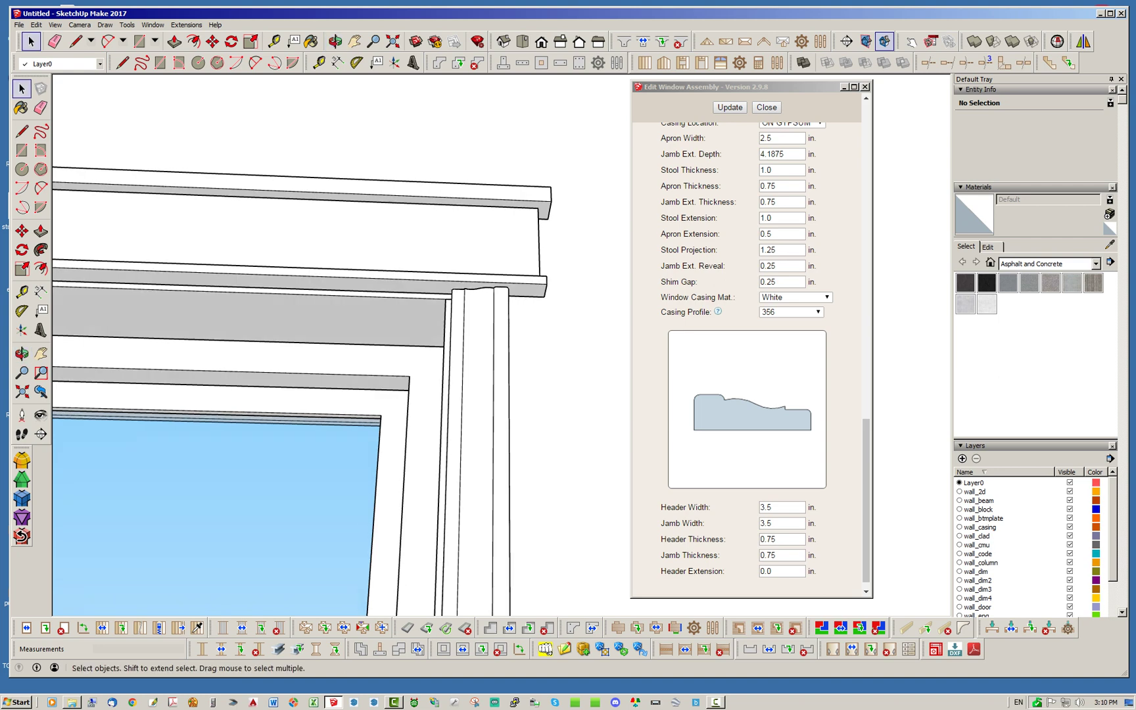
pyautogui.scroll(-5, 342, 342)
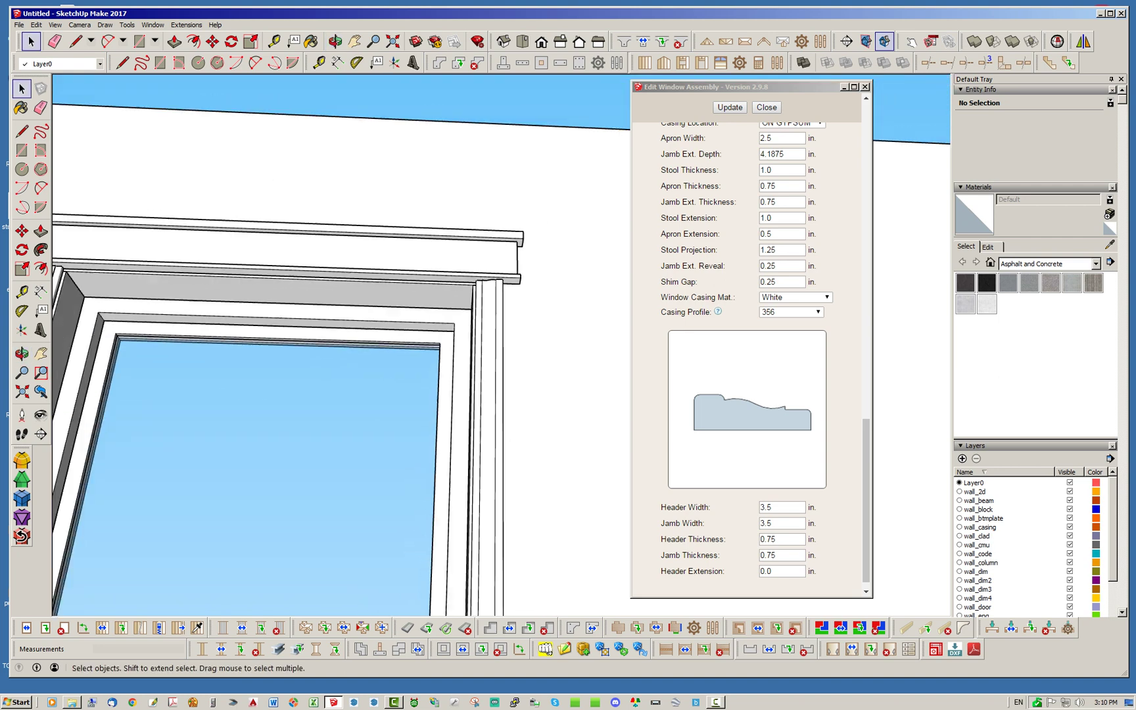
pyautogui.scroll(5, 520, 276)
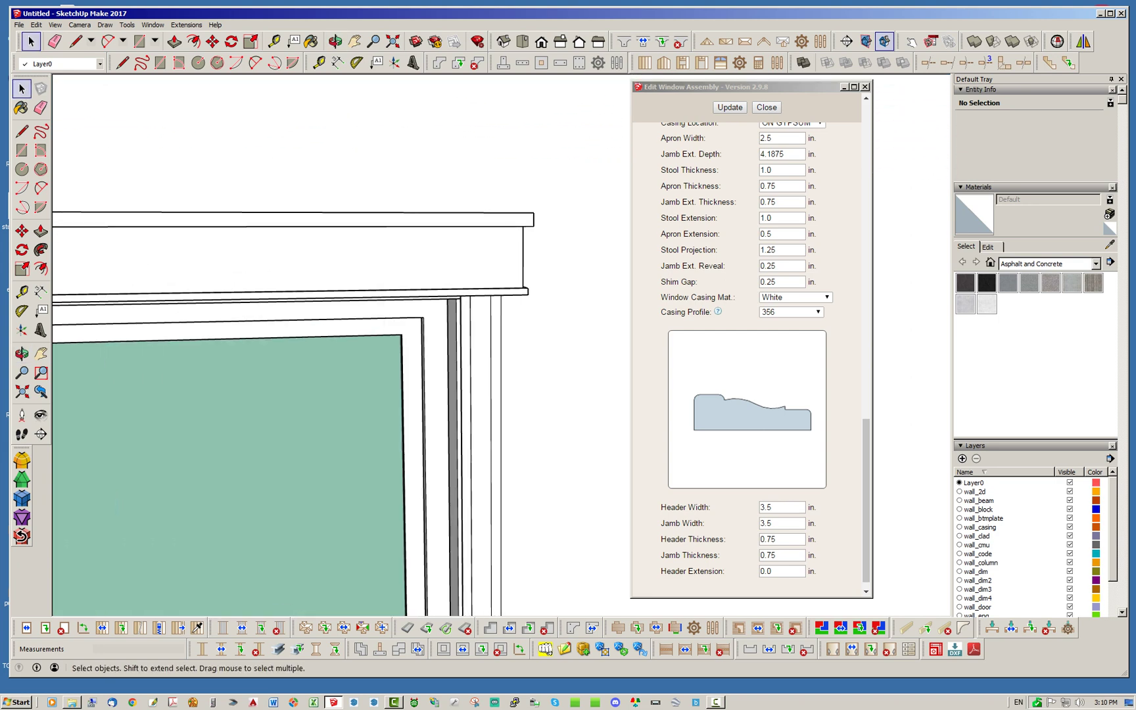
pyautogui.scroll(2, 529, 289)
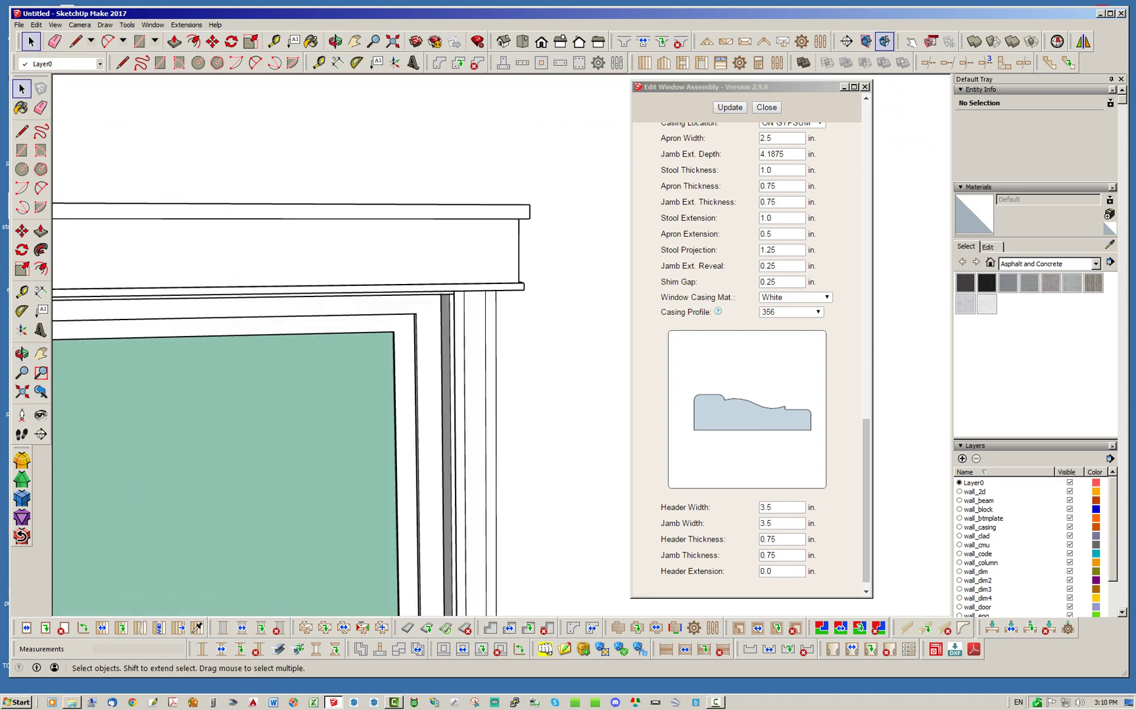
# - Enter a header width of 3.5 in. and a jamb width of 2.5 in., update the window and inspect the casing
pyautogui.doubleClick(767, 508)
pyautogui.press('BackSpace')
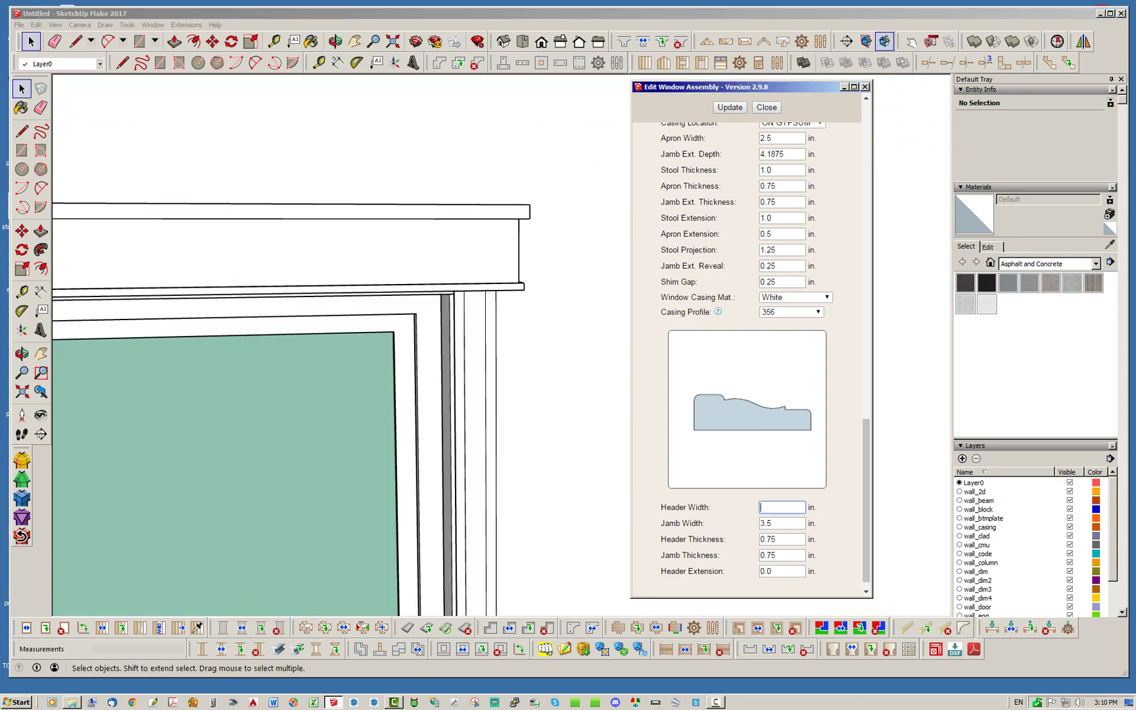
pyautogui.write('3.5')
pyautogui.press('Tab')
pyautogui.write('2.5')
pyautogui.click(730, 107)
pyautogui.moveTo(559, 282)
pyautogui.mouseDown(button='middle')
pyautogui.moveTo(474, 289)
pyautogui.moveTo(465, 279)
pyautogui.moveTo(527, 244)
pyautogui.moveTo(553, 263)
pyautogui.moveTo(487, 292)
pyautogui.mouseUp(button='middle')
pyautogui.scroll(-5, 467, 247)
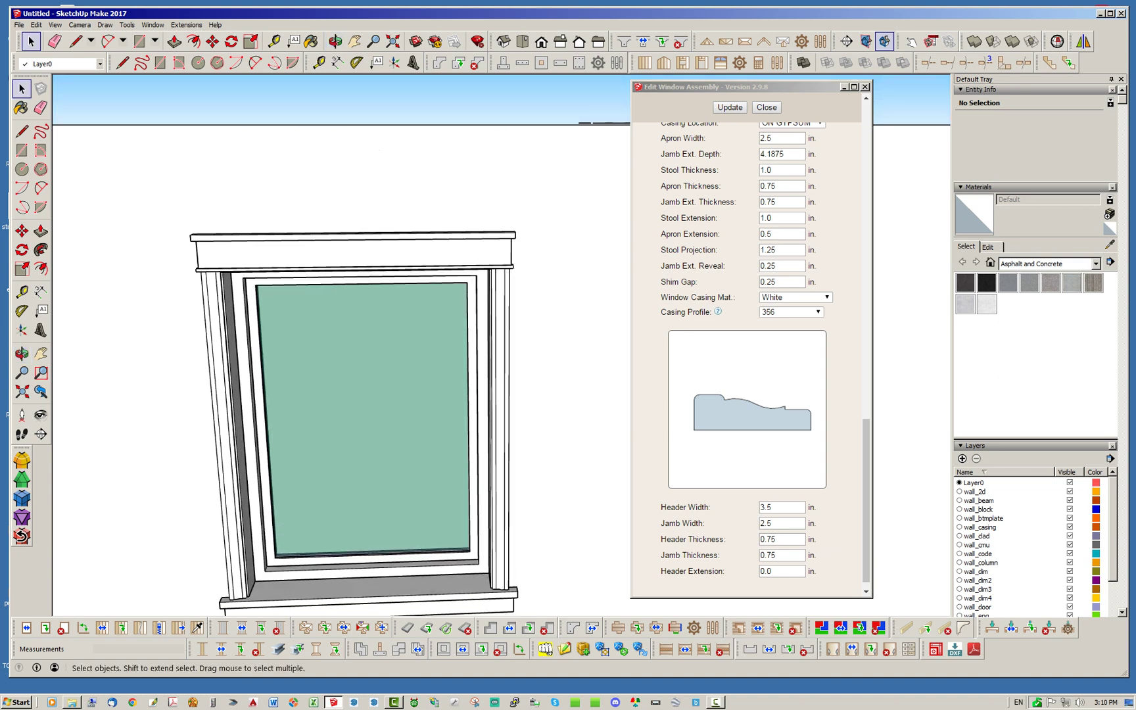
pyautogui.scroll(2, 822, 368)
pyautogui.scroll(-2, 823, 368)
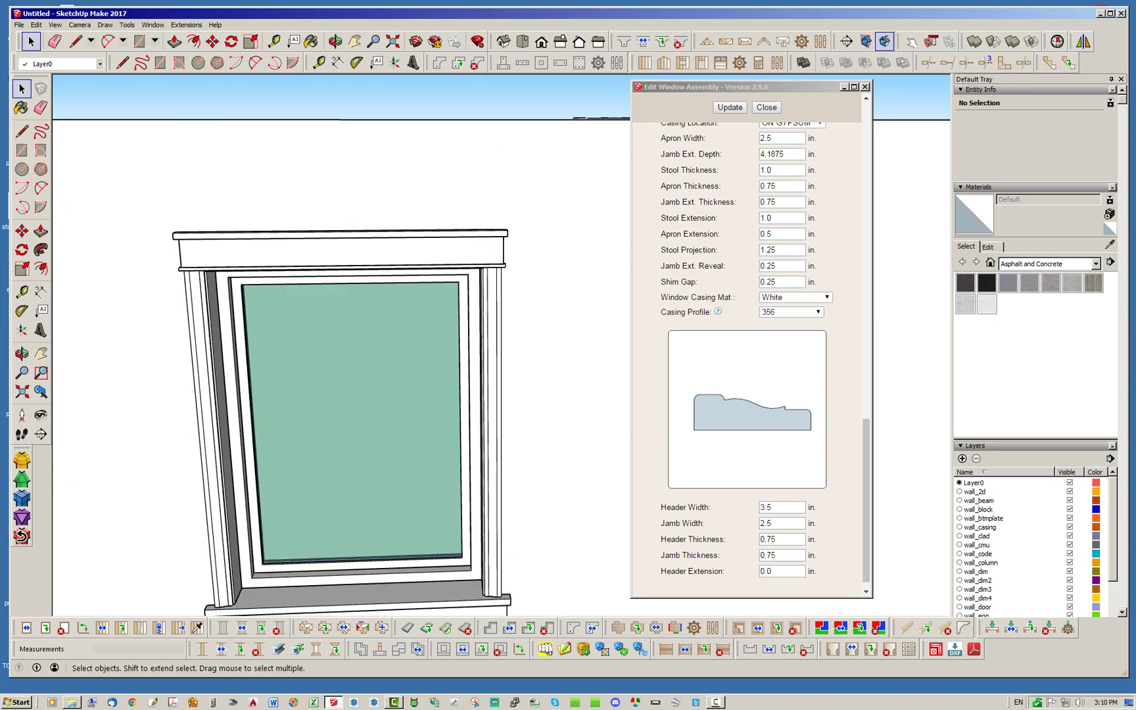
# - Change the window's interior casing style to CUSTOM G and update the assembly
pyautogui.moveTo(866, 483); pyautogui.dragTo(866, 441)
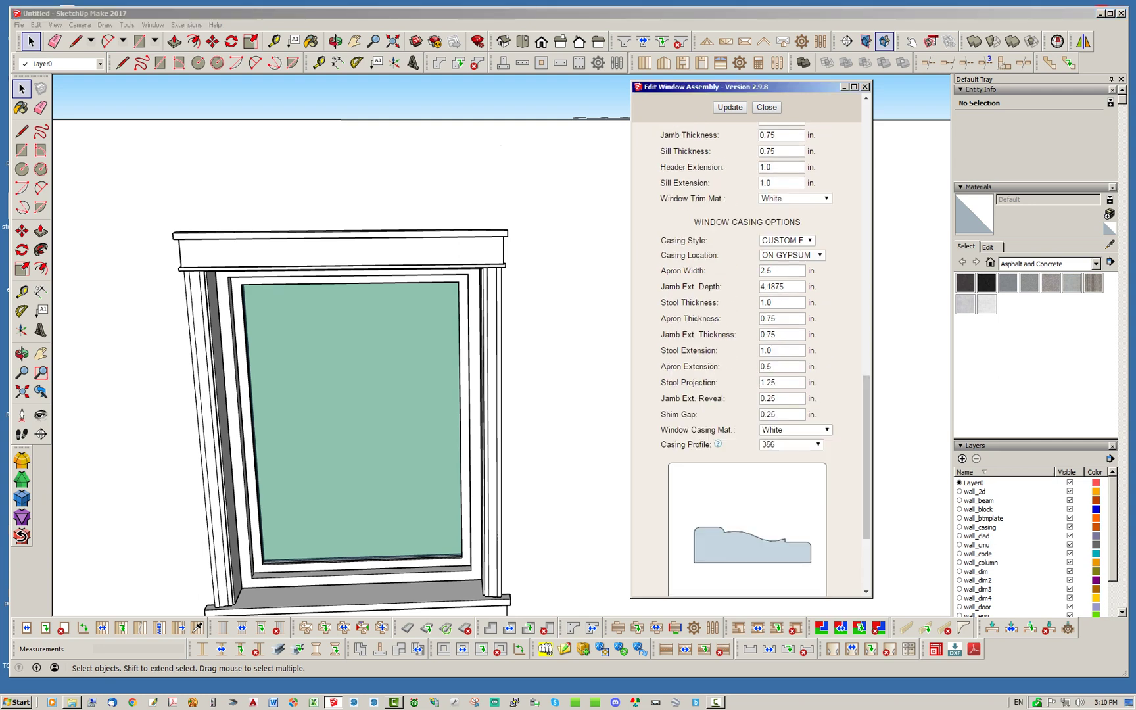
pyautogui.click(788, 241)
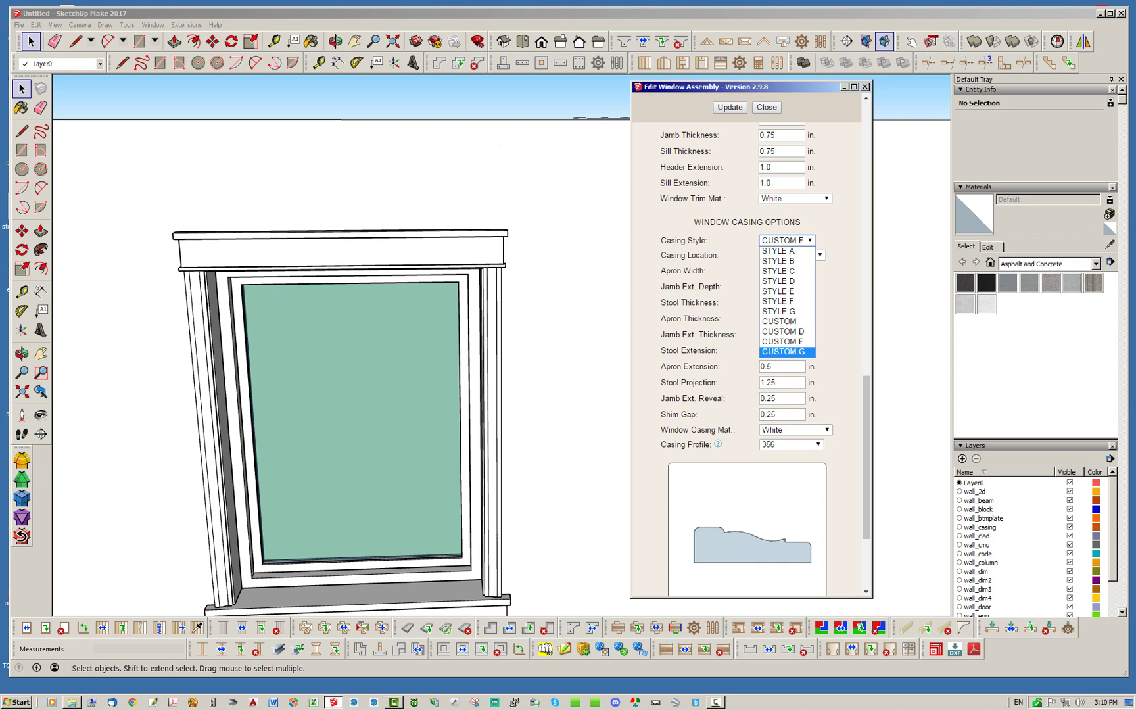
pyautogui.press('Return')
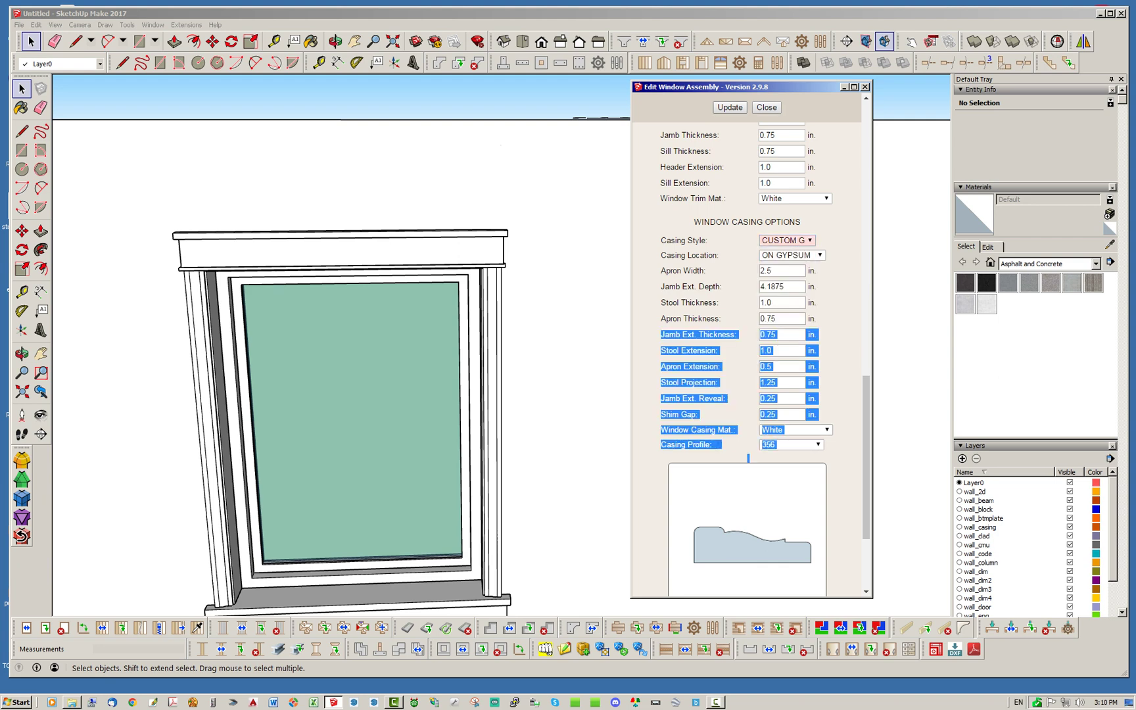
pyautogui.click(730, 107)
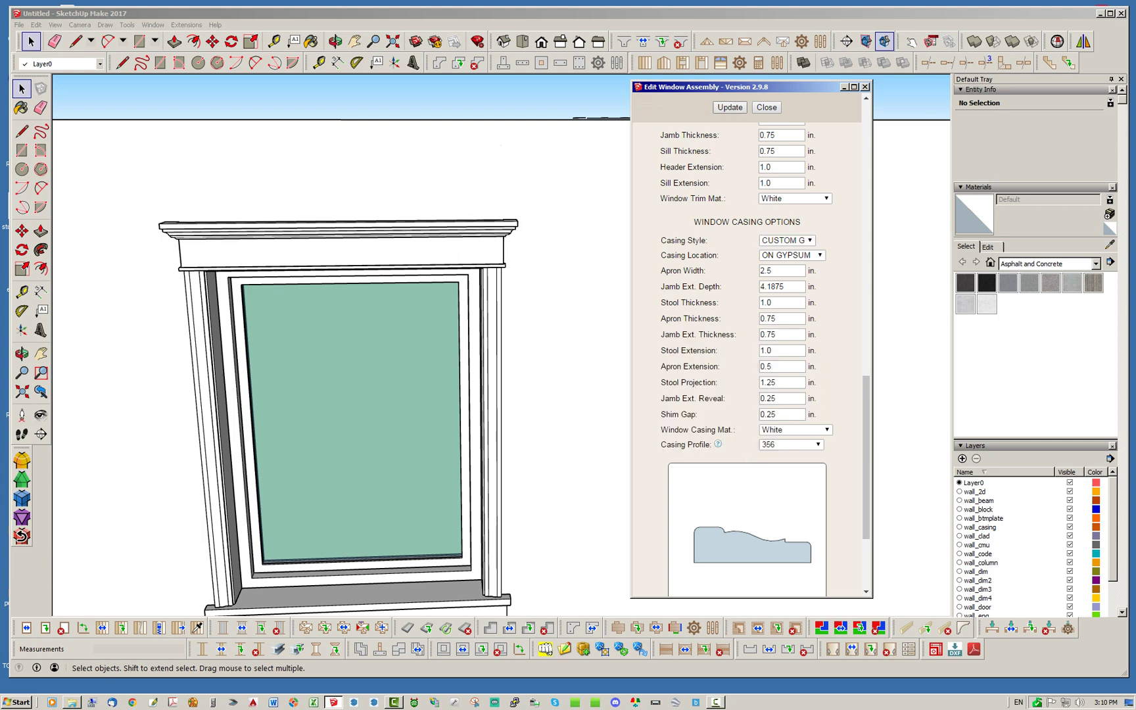
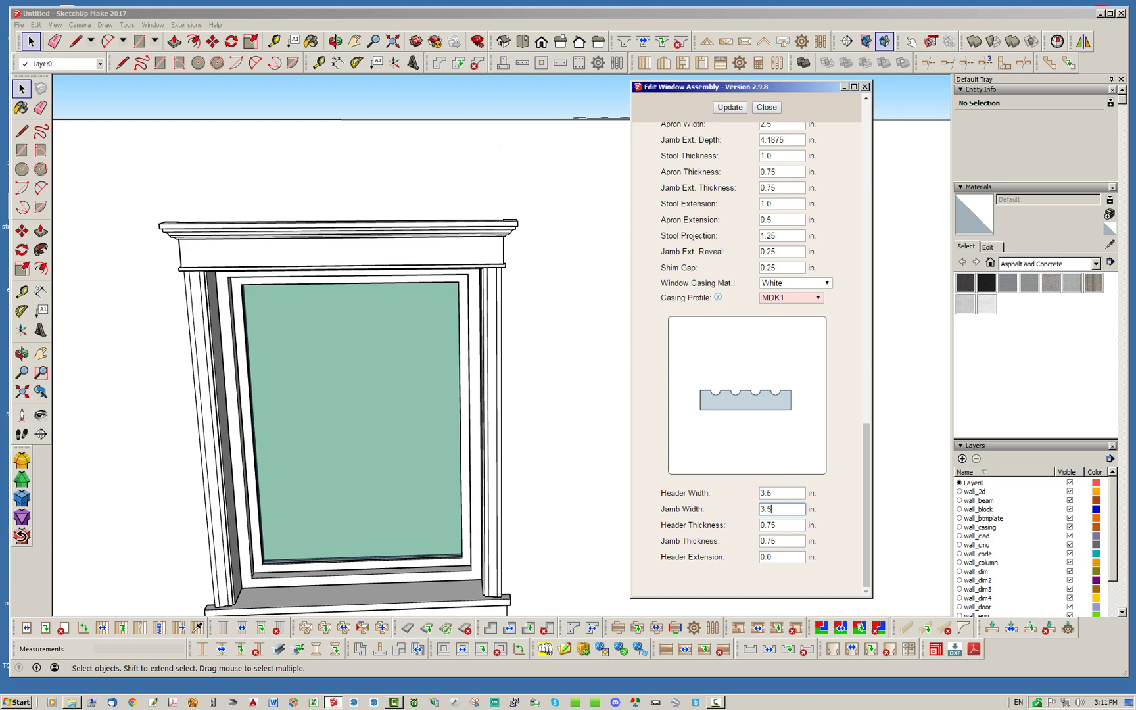
# - Apply casing profile MDK1 with a 3.5 in. jamb width, set the header width to 5.5 in. and update the window
pyautogui.click(730, 107)
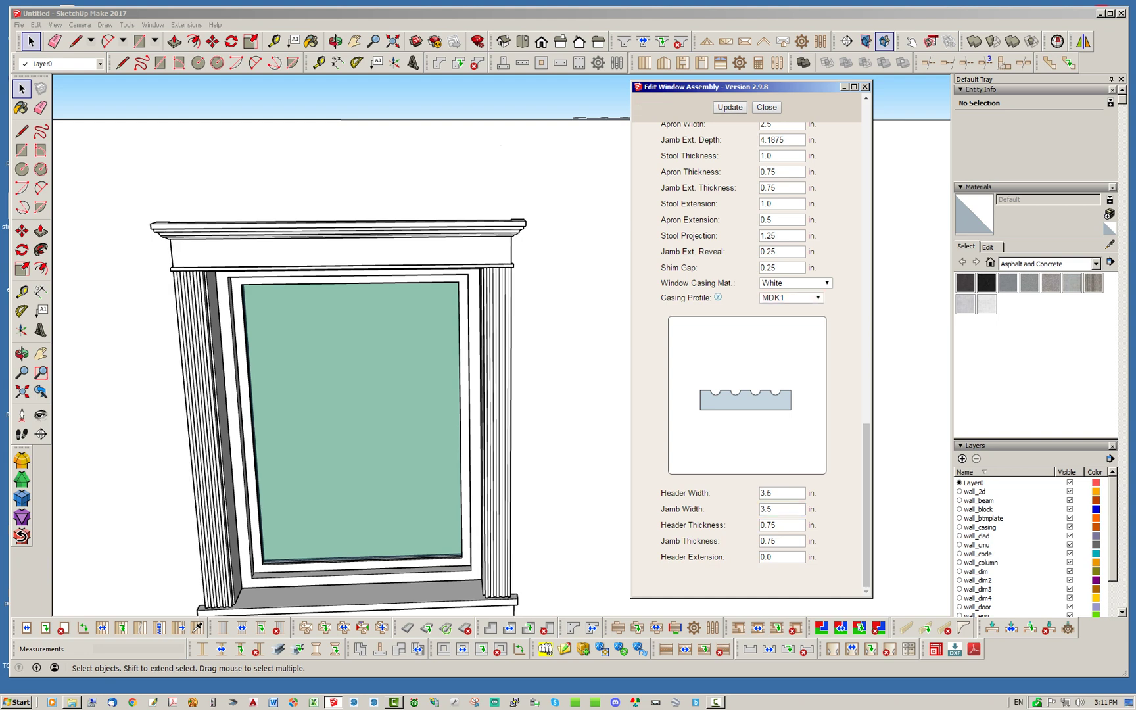
pyautogui.doubleClick(767, 493)
pyautogui.write('5.5')
pyautogui.click(730, 107)
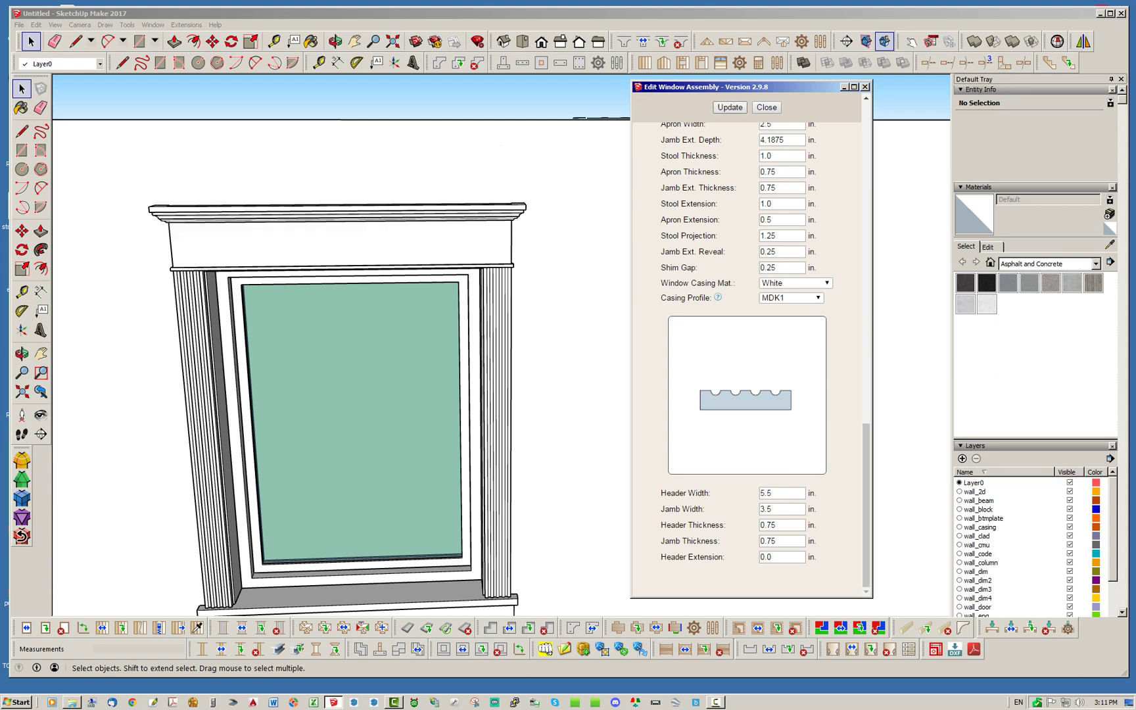
pyautogui.moveTo(421, 342)
pyautogui.mouseDown(button='middle')
pyautogui.moveTo(372, 352)
pyautogui.moveTo(378, 375)
pyautogui.mouseUp(button='middle')
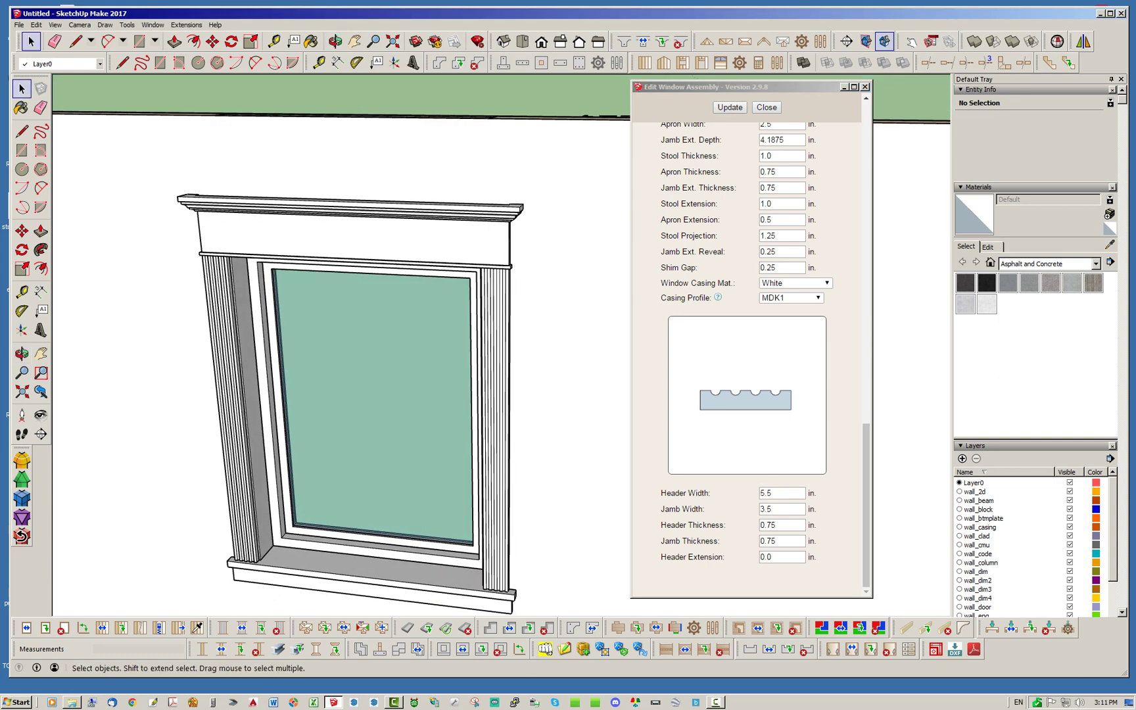
pyautogui.scroll(-2, 561, 400)
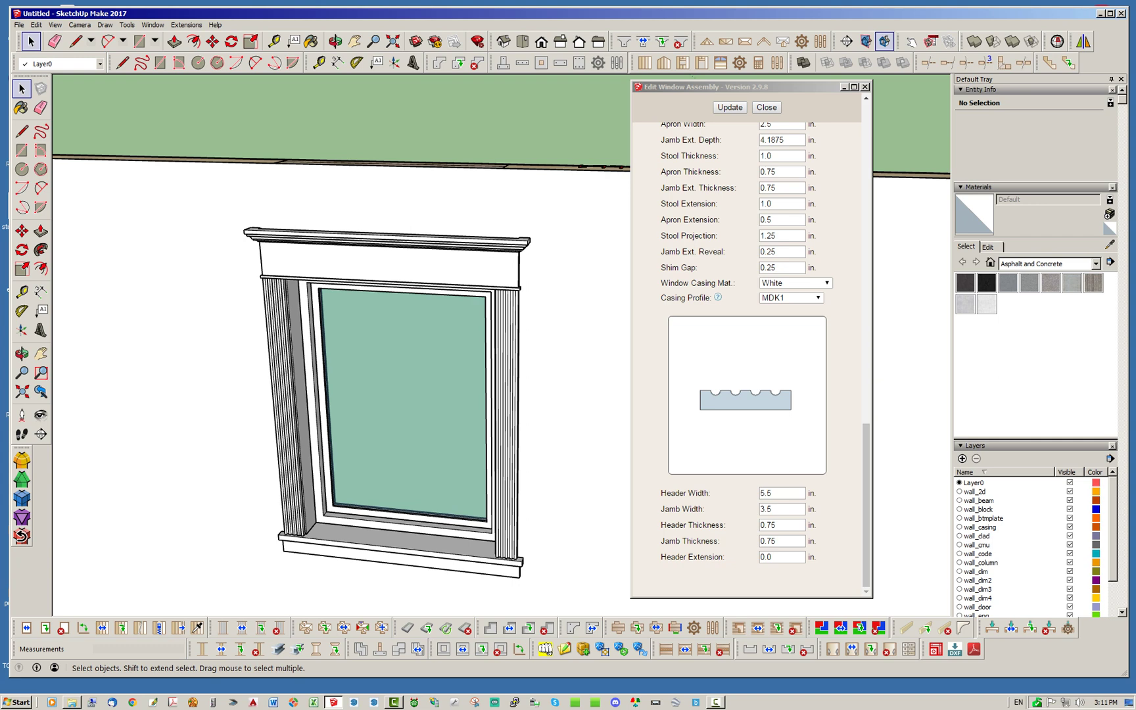
# - Review the window casing options and close the window assembly settings
pyautogui.scroll(4, 747, 355)
pyautogui.scroll(-3, 746, 355)
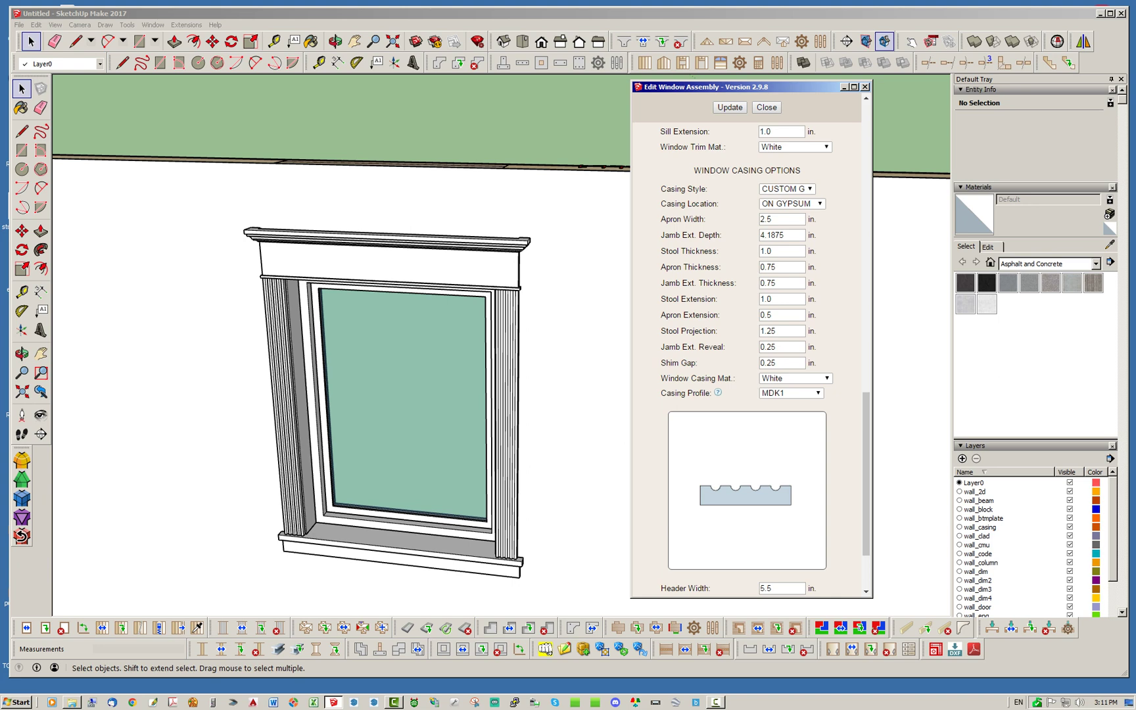
pyautogui.scroll(-2, 746, 355)
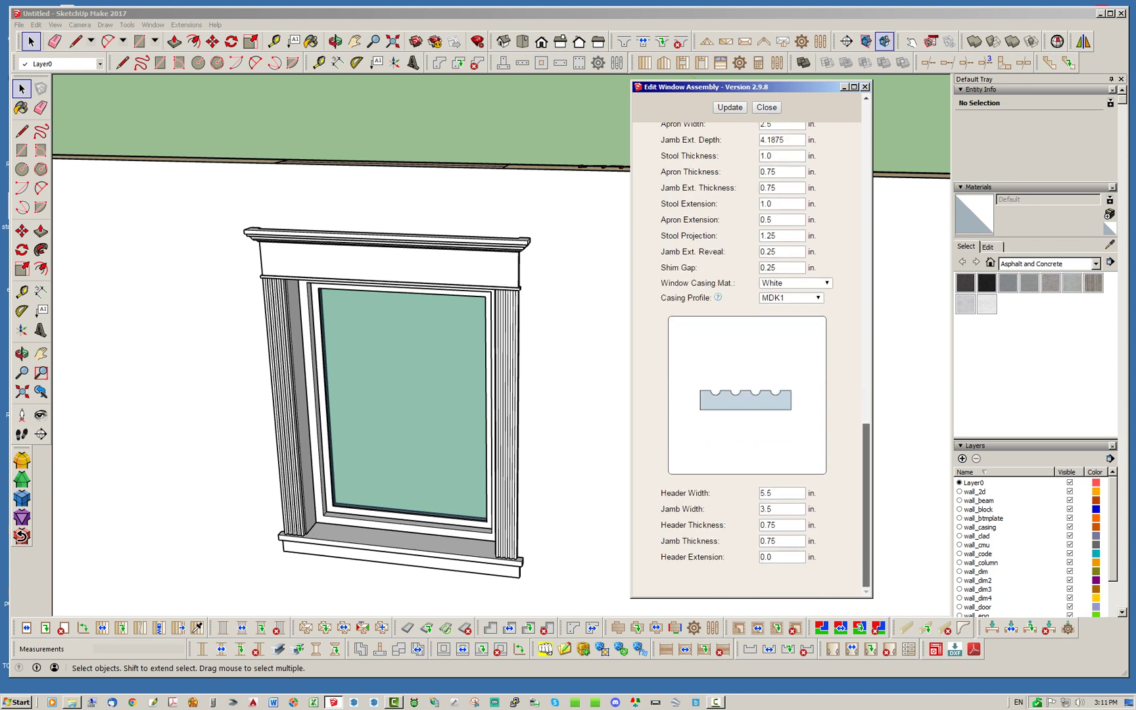
pyautogui.scroll(8, 747, 359)
pyautogui.scroll(-7, 746, 358)
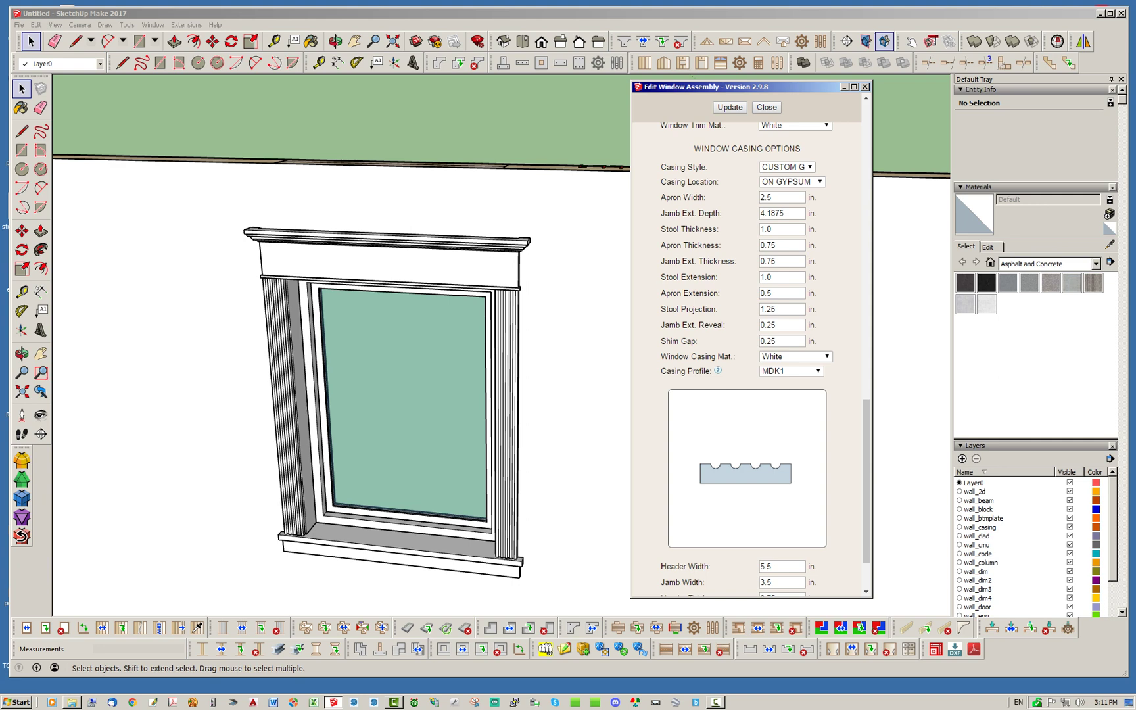
pyautogui.click(767, 108)
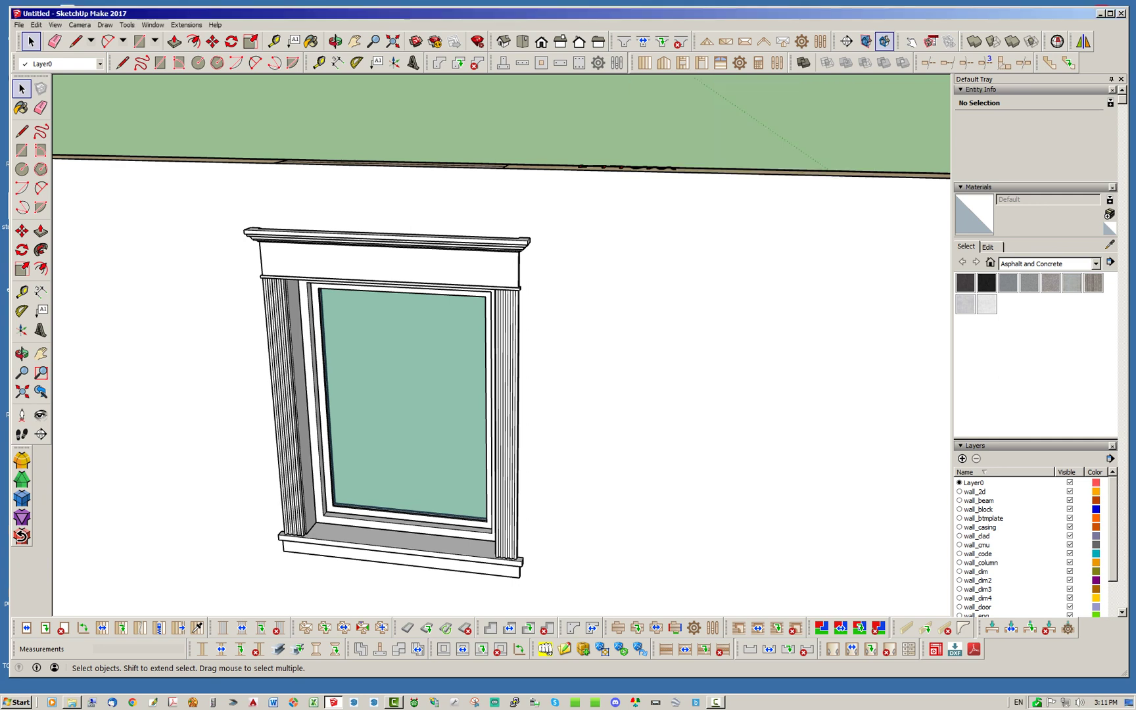
# - Start a new door assembly in the wall and set its interior casing style to CUSTOM with profile 356
pyautogui.scroll(-4, 240, 265)
pyautogui.click(701, 62)
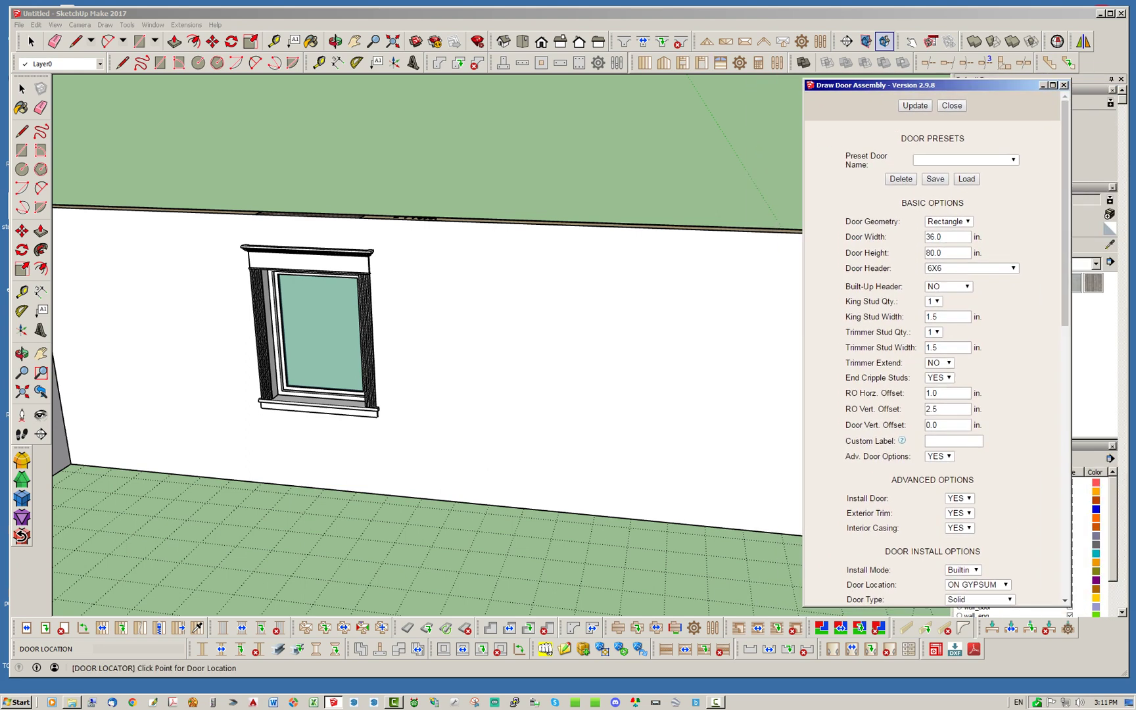
pyautogui.scroll(-10, 934, 355)
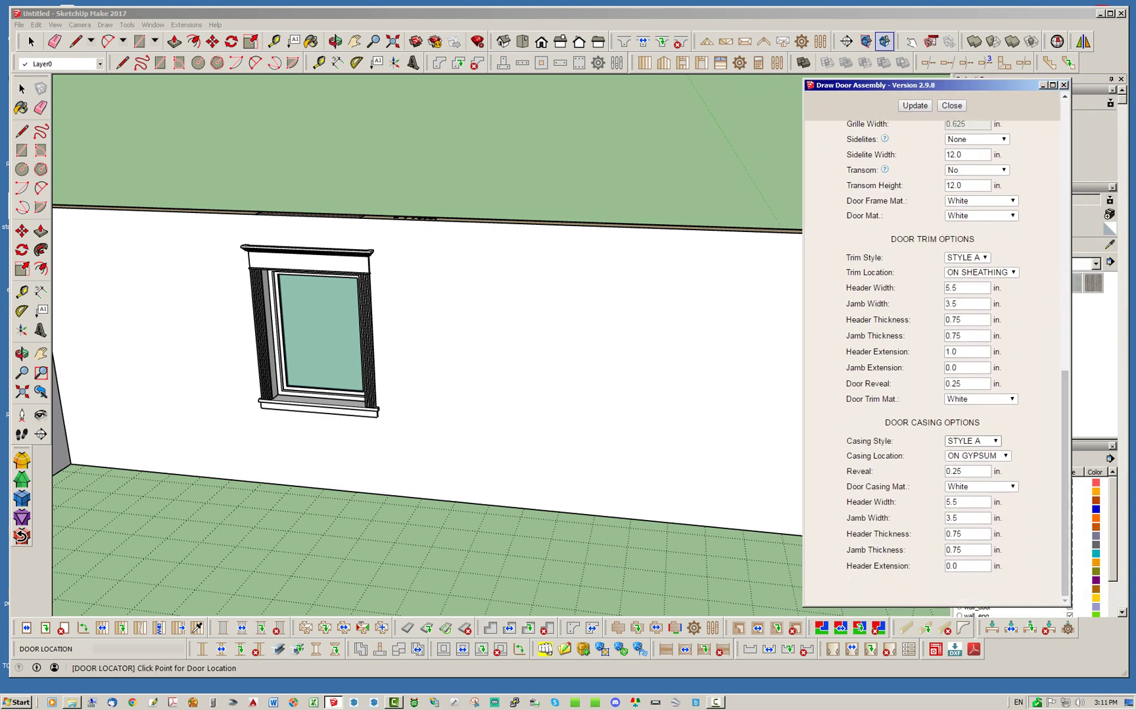
pyautogui.click(973, 441)
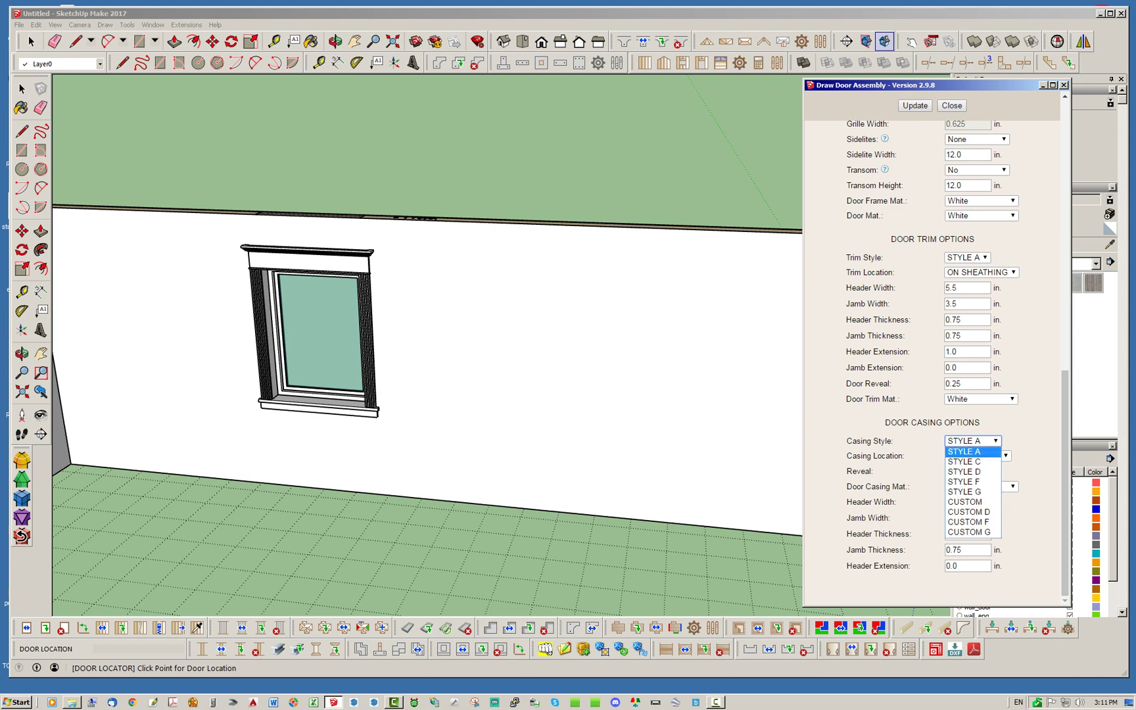
pyautogui.click(966, 502)
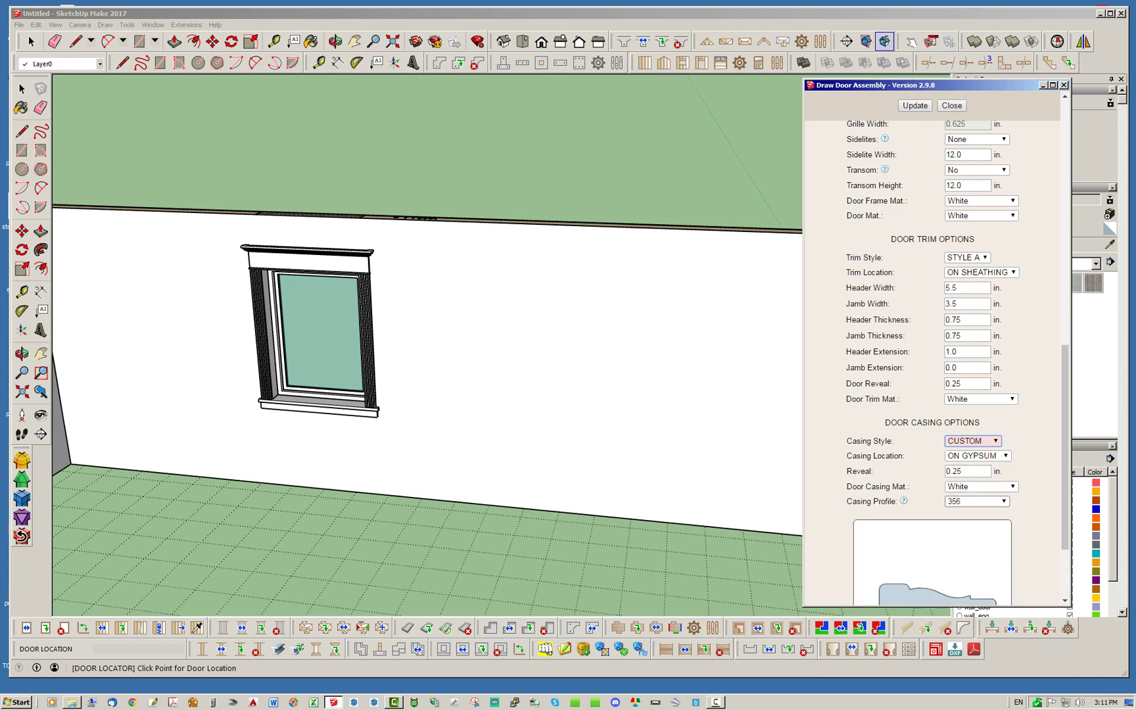
pyautogui.scroll(-2, 932, 363)
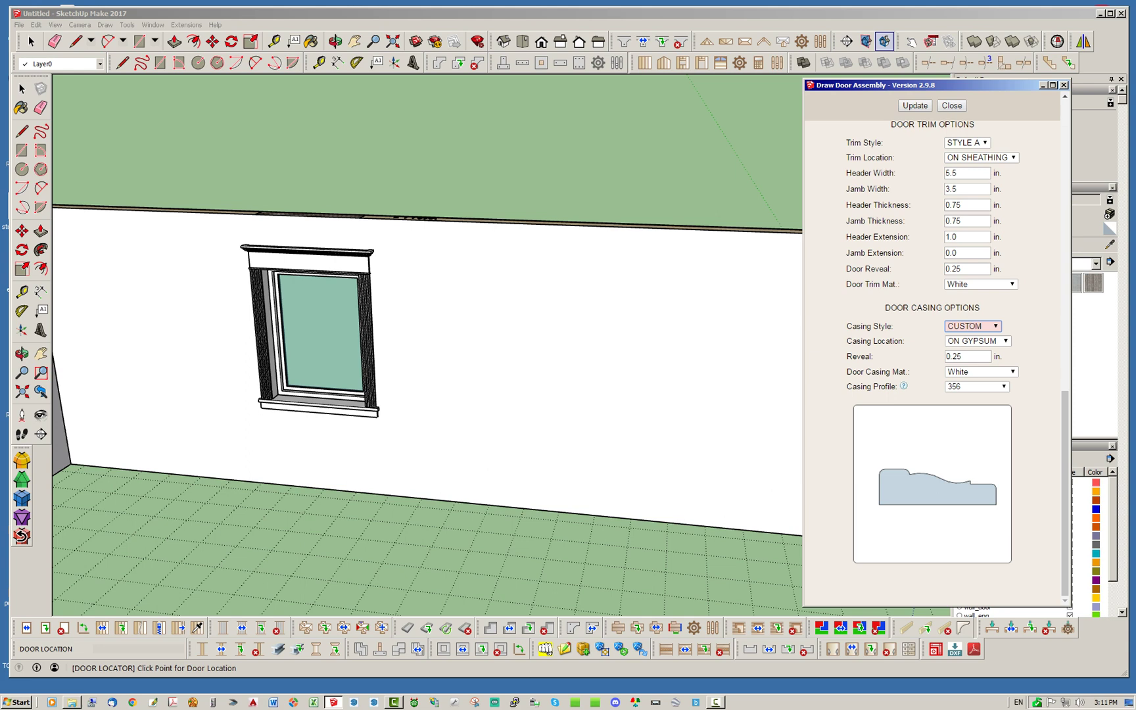
pyautogui.scroll(4, 932, 342)
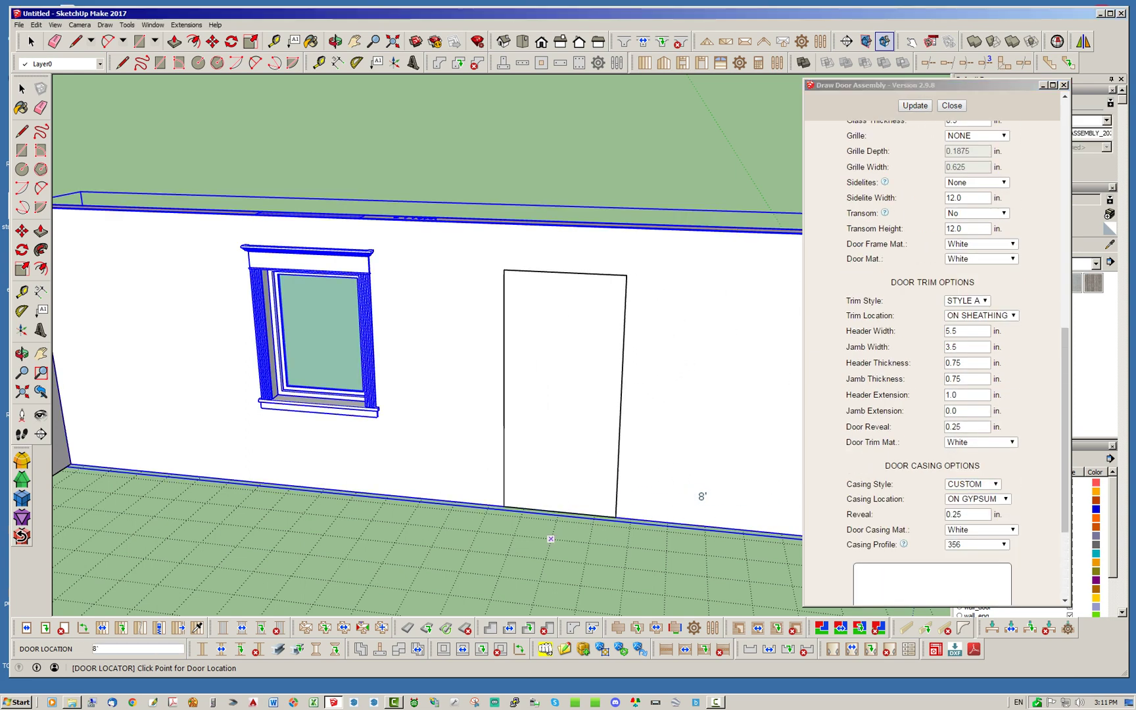
# - Place the door in the wall at the 8' location beside the window and inspect its head casing
pyautogui.click(552, 539)
pyautogui.scroll(5, 615, 290)
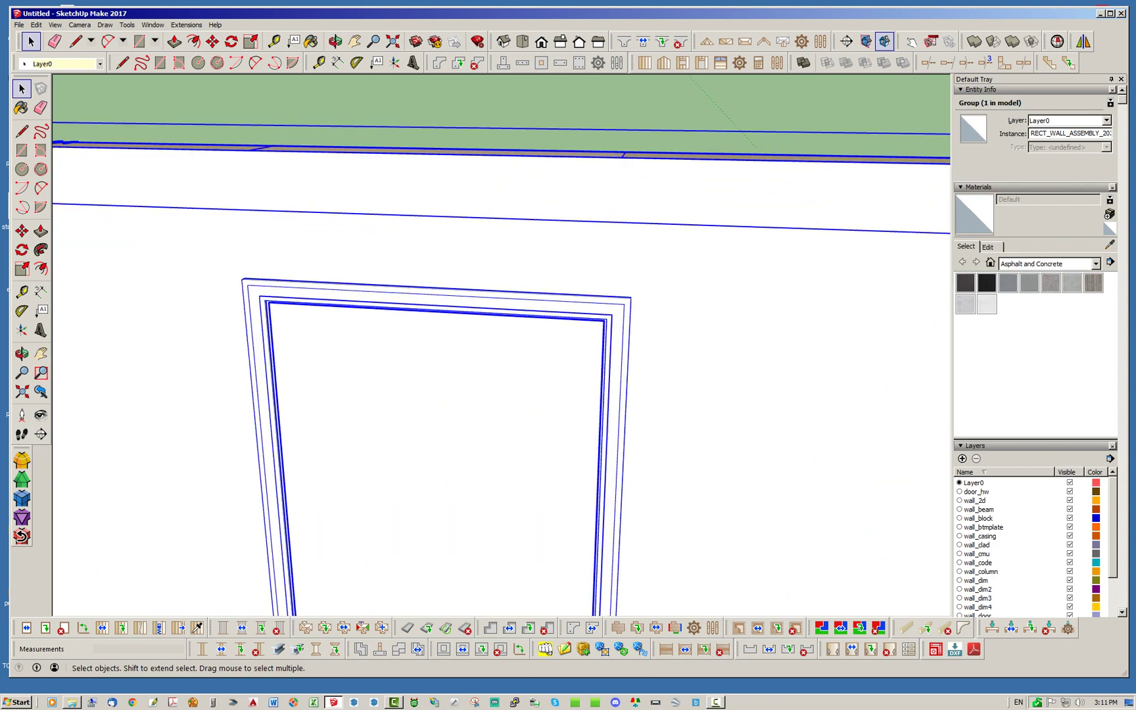
# - Examine the door's interior casing up close and compare it with the window casing on the same wall
pyautogui.scroll(4, 646, 292)
pyautogui.moveTo(646, 291); pyautogui.dragTo(546, 169, button='middle')
pyautogui.scroll(-6, 546, 169)
pyautogui.click(474, 107)
pyautogui.scroll(4, 414, 225)
pyautogui.scroll(-3, 415, 226)
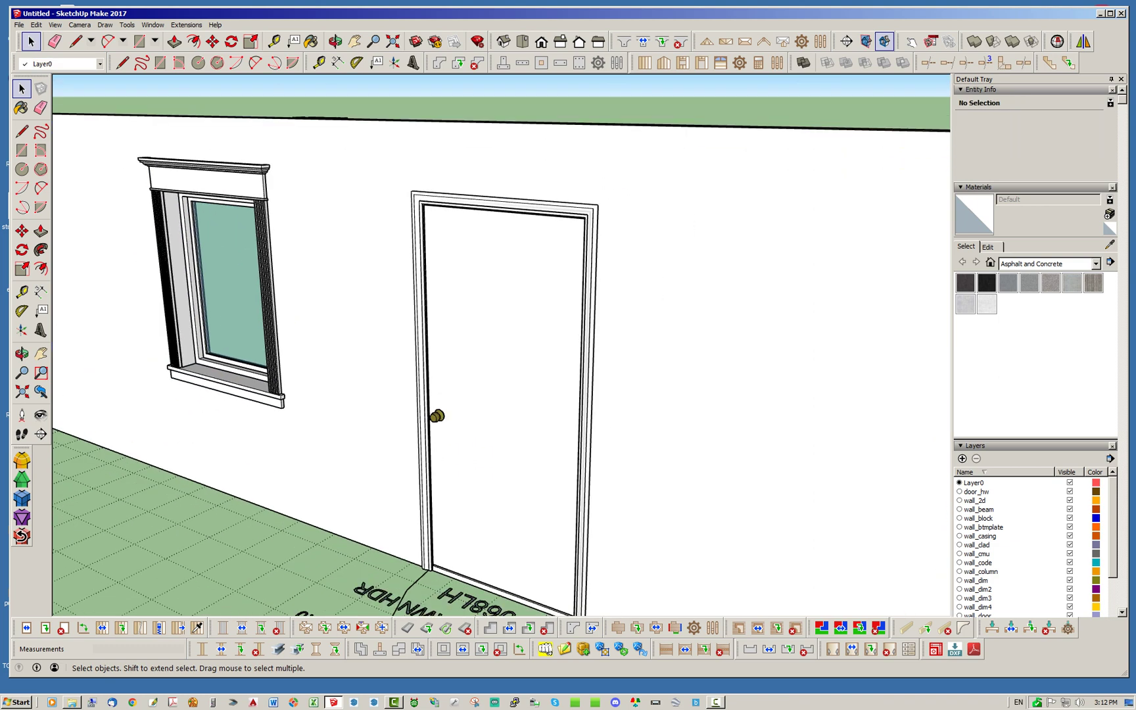
pyautogui.scroll(-1, 437, 218)
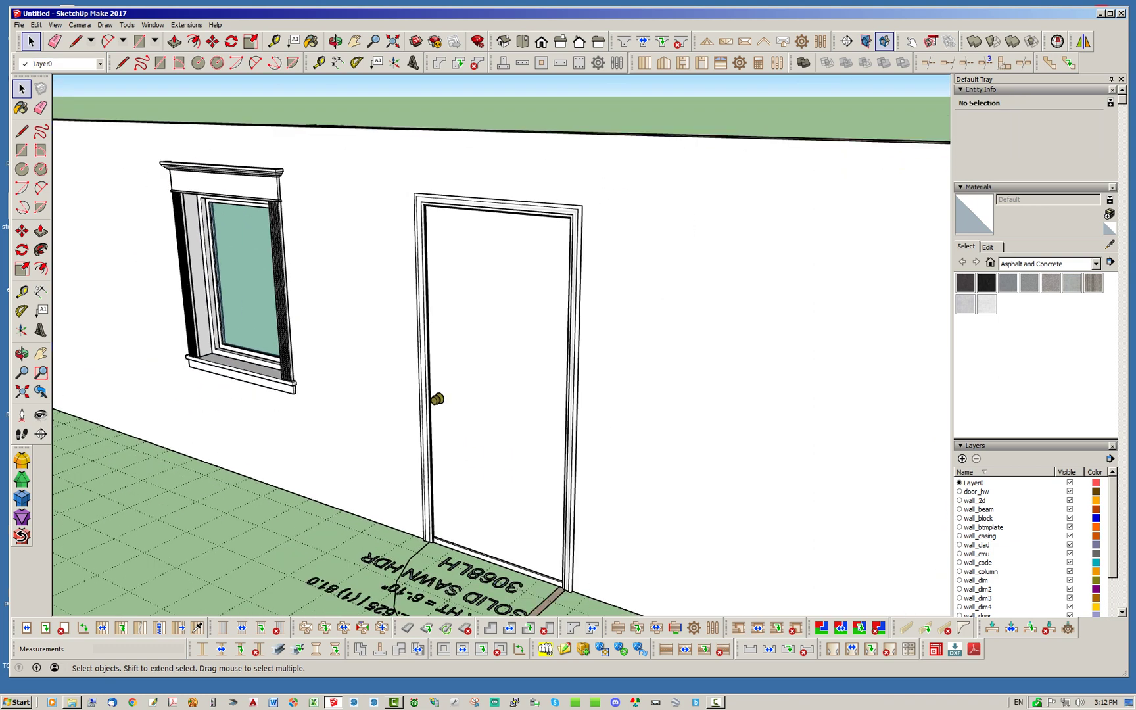
pyautogui.moveTo(151, 323); pyautogui.dragTo(256, 365, button='middle')
pyautogui.scroll(-2, 256, 365)
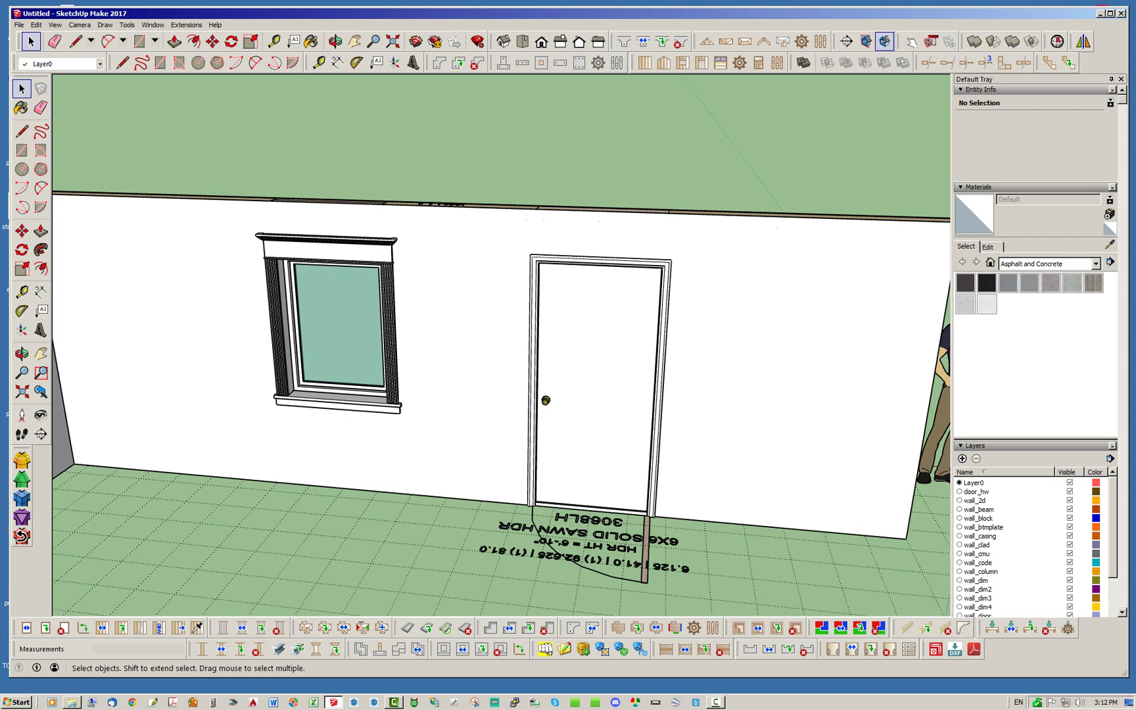
pyautogui.moveTo(461, 342); pyautogui.dragTo(536, 350, button='middle')
# - Open the wall plugin's global settings and set the default door casing style to CUSTOM
pyautogui.click(778, 63)
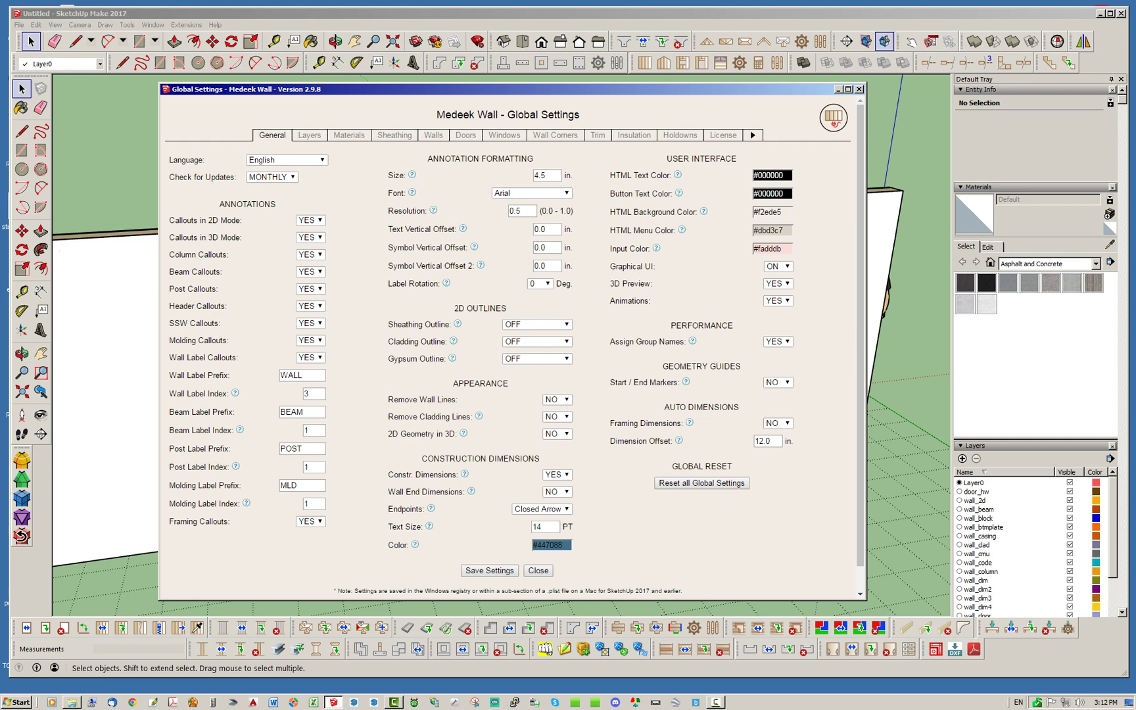
pyautogui.click(466, 135)
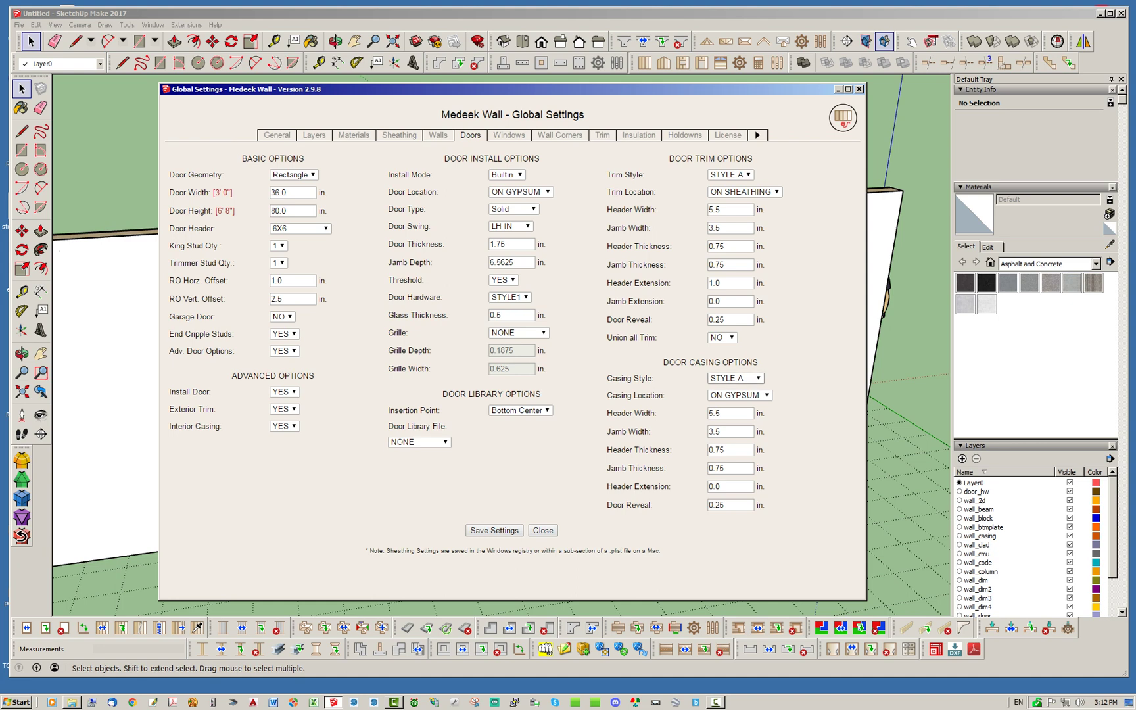
pyautogui.click(735, 378)
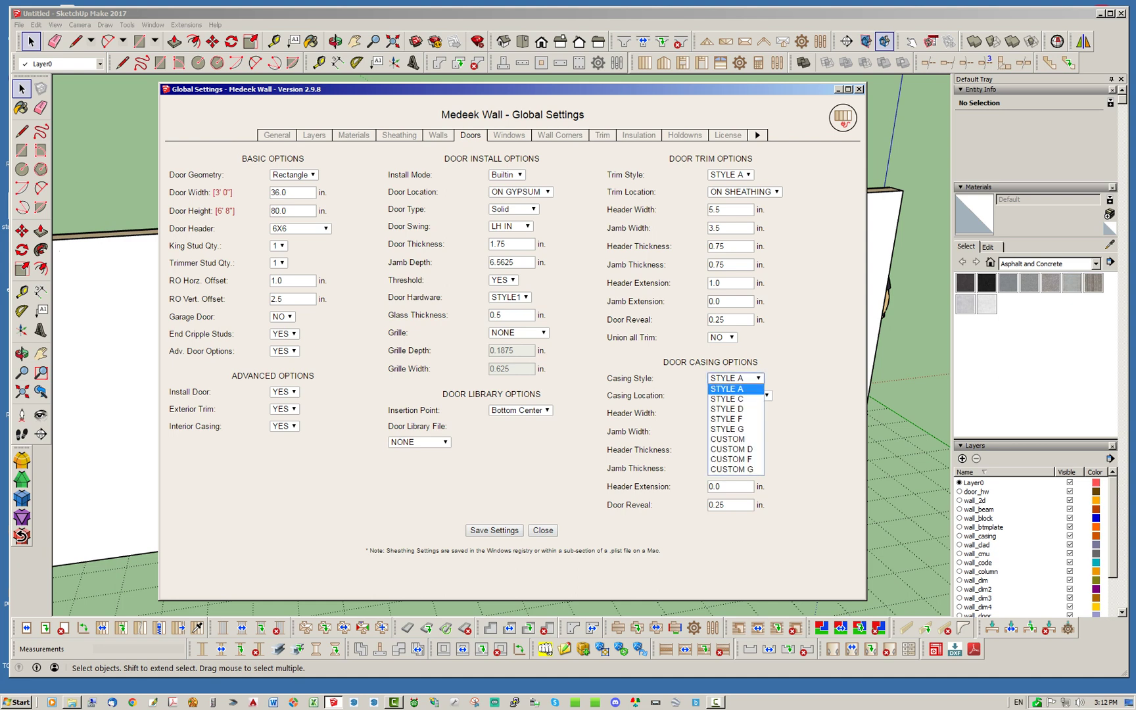
pyautogui.click(728, 440)
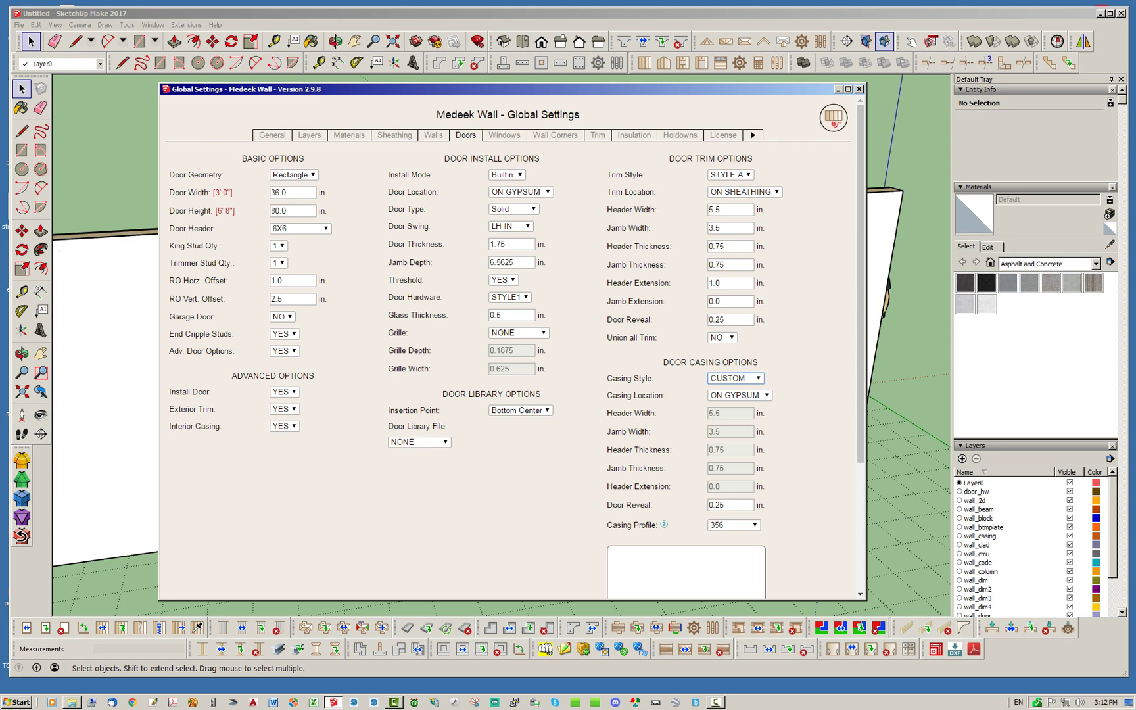
# - Preview door casing profile MDK1, set the profile back to 356 and save the global door settings
pyautogui.scroll(-2, 729, 439)
pyautogui.scroll(-3, 684, 395)
pyautogui.click(735, 347)
pyautogui.click(728, 369)
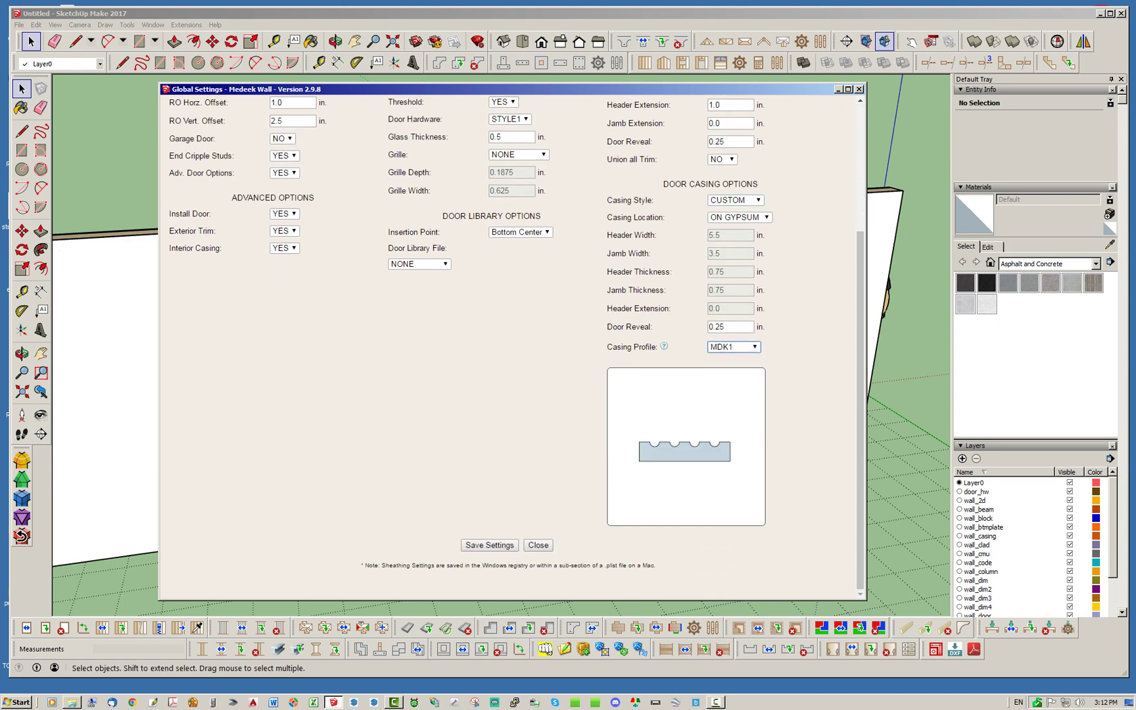
pyautogui.click(733, 347)
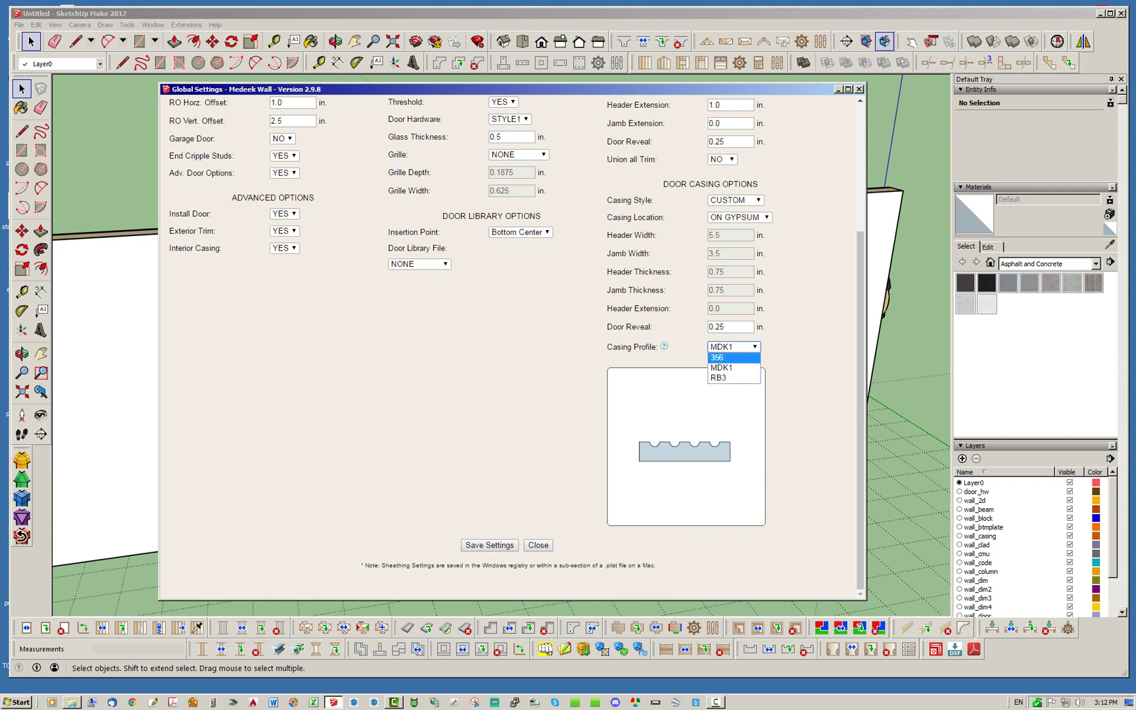
pyautogui.click(729, 358)
pyautogui.click(490, 545)
# - Set the global window casing style to CUSTOM G with casing profile RB3 and save the settings
pyautogui.scroll(3, 509, 348)
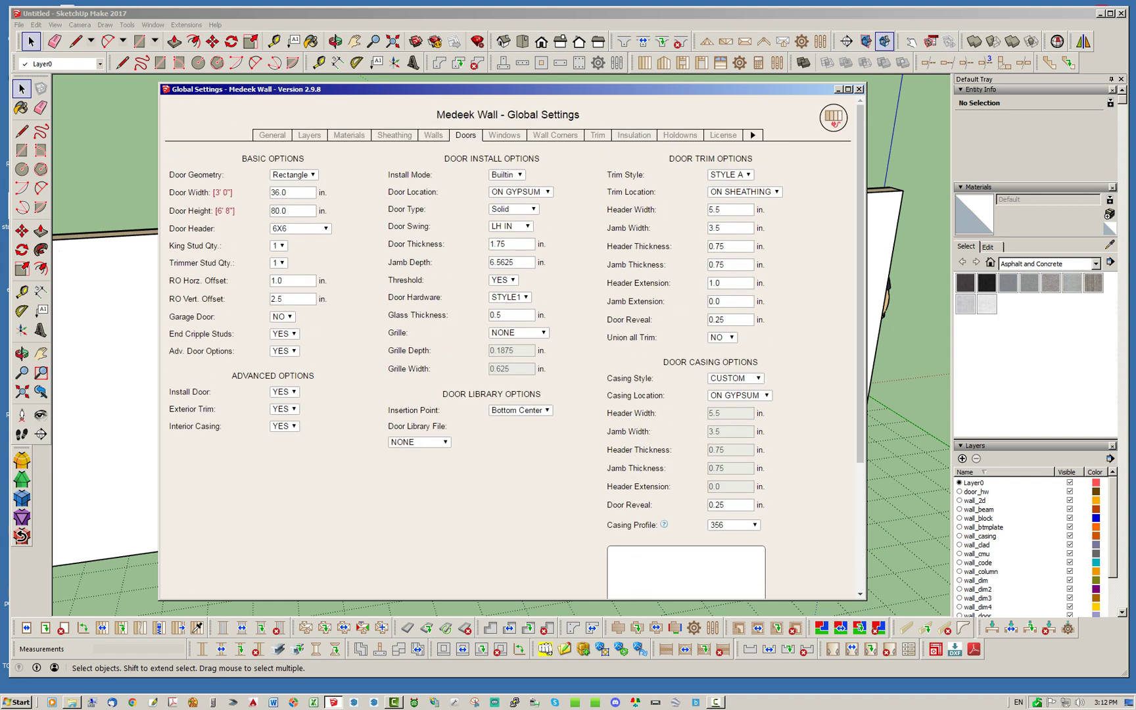
pyautogui.click(505, 136)
pyautogui.scroll(-3, 510, 348)
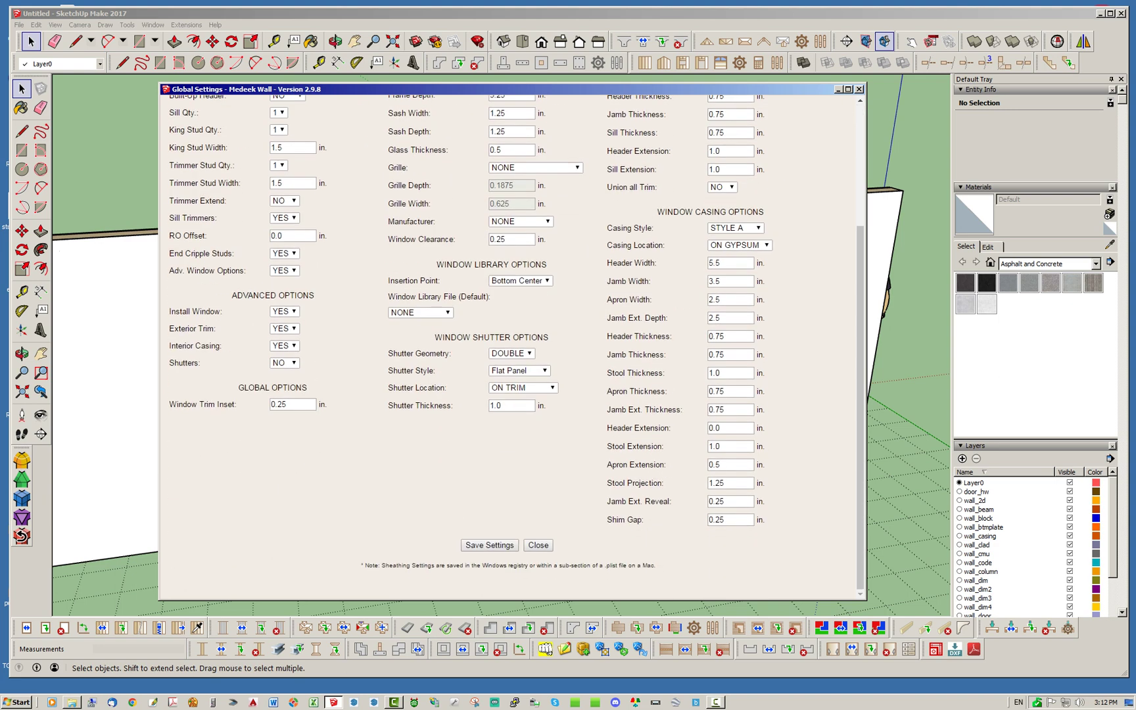
pyautogui.click(735, 228)
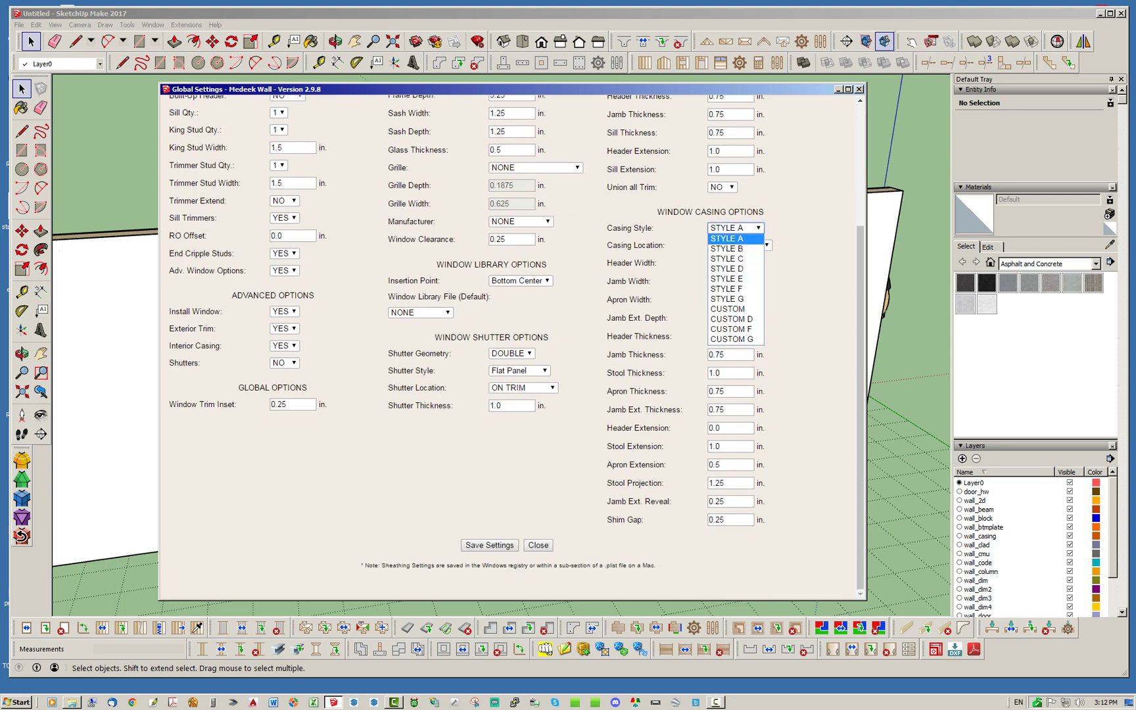
pyautogui.click(732, 340)
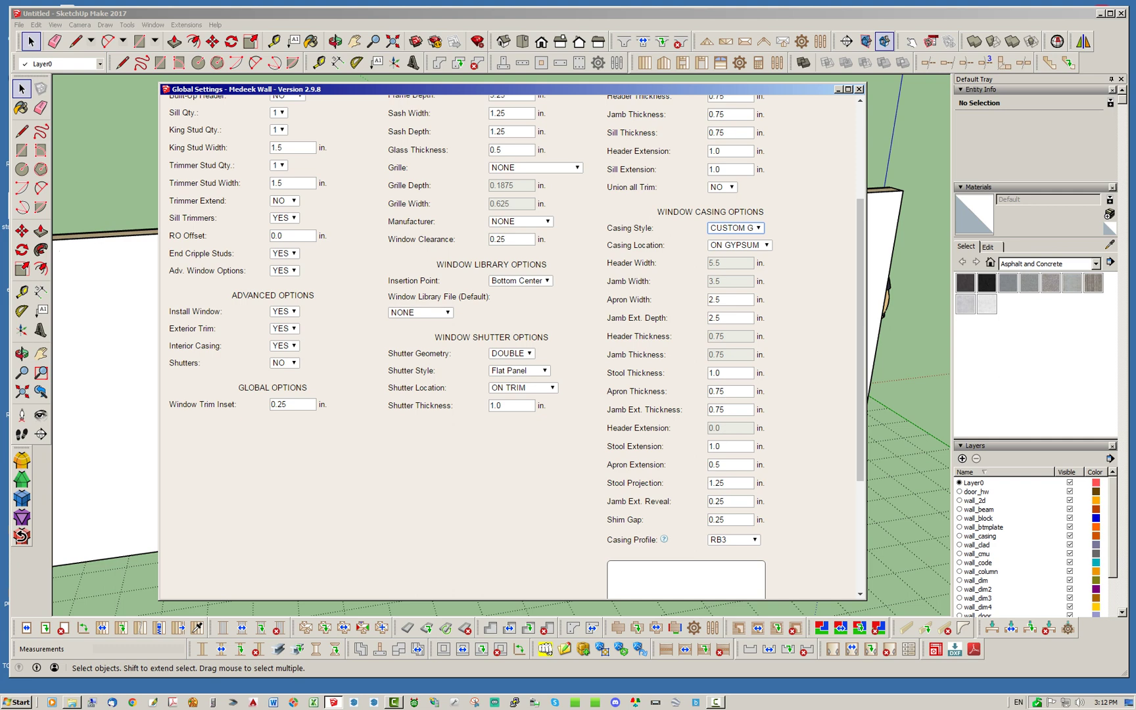
pyautogui.scroll(-3, 732, 340)
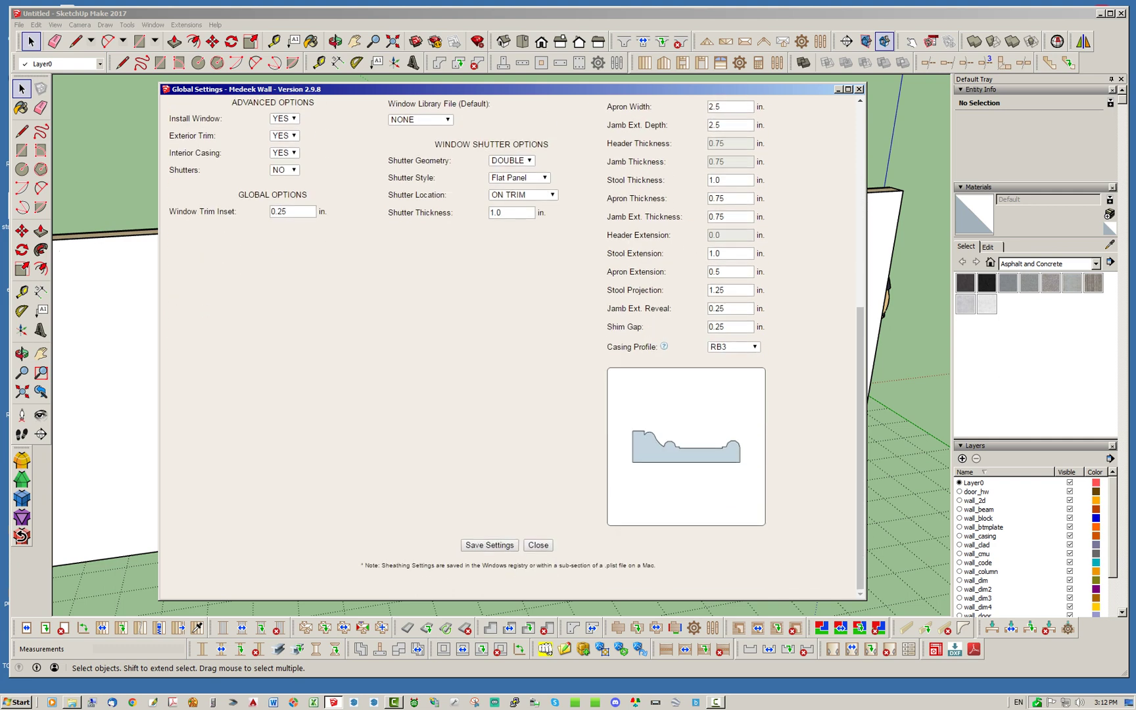
pyautogui.click(490, 546)
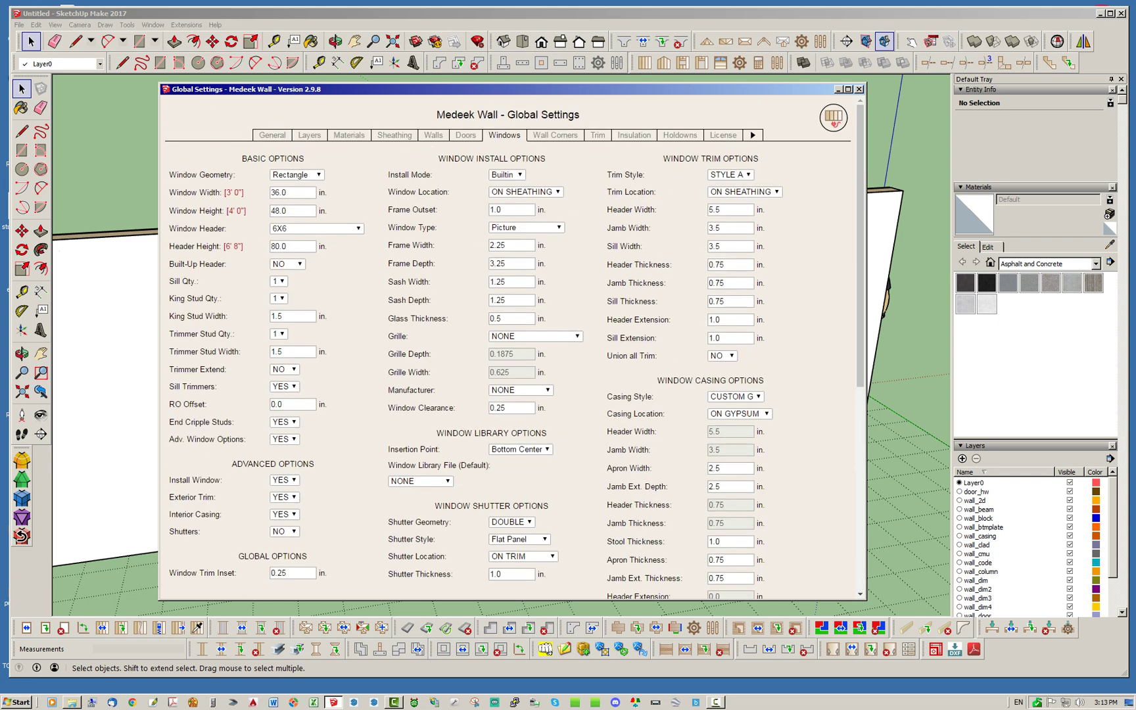
# - Review the saved global door casing options and the preview of profile 356
pyautogui.click(465, 136)
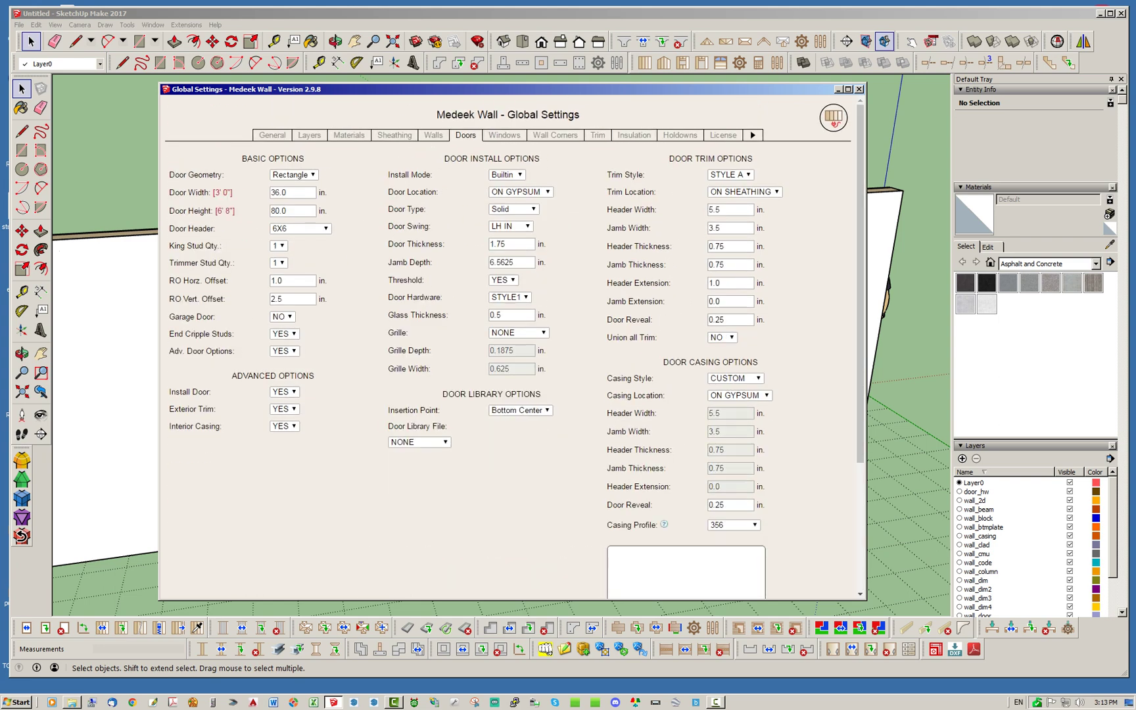
pyautogui.scroll(-3, 510, 342)
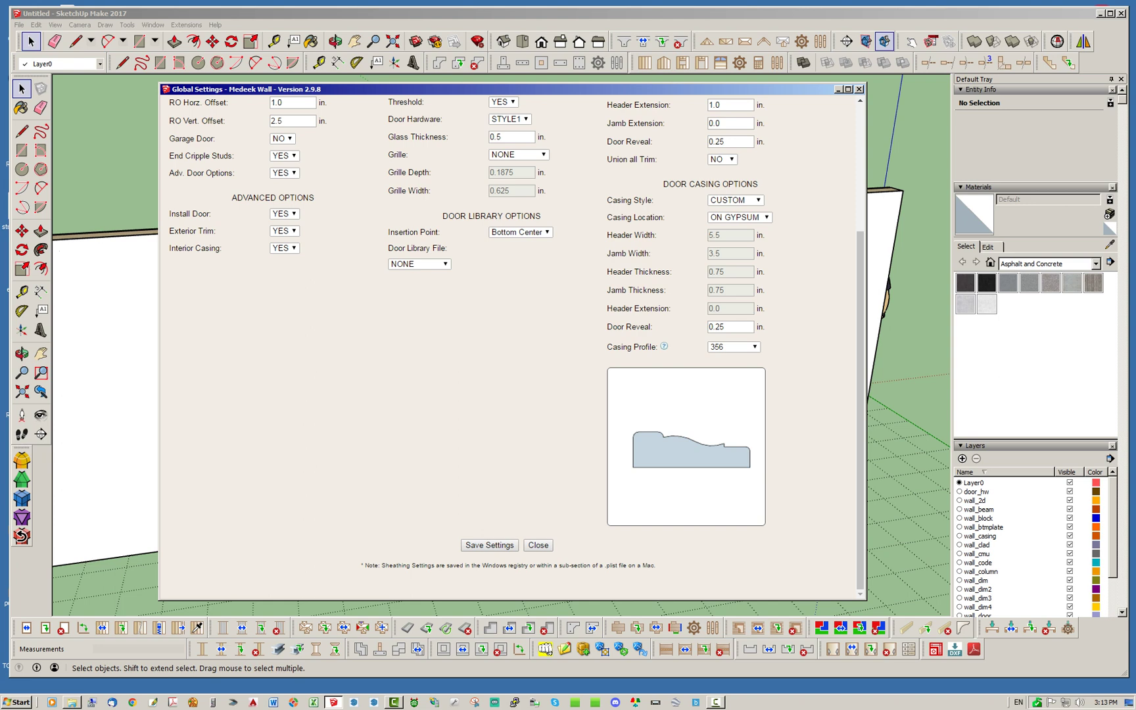
pyautogui.scroll(3, 509, 342)
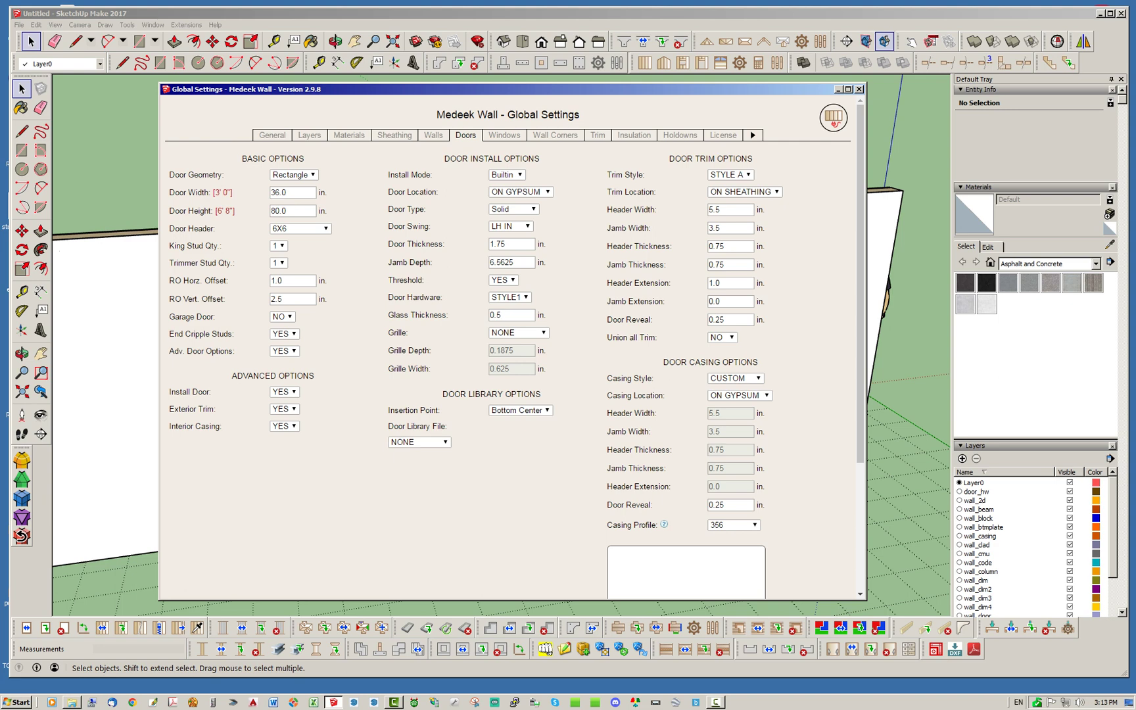
pyautogui.scroll(-3, 510, 342)
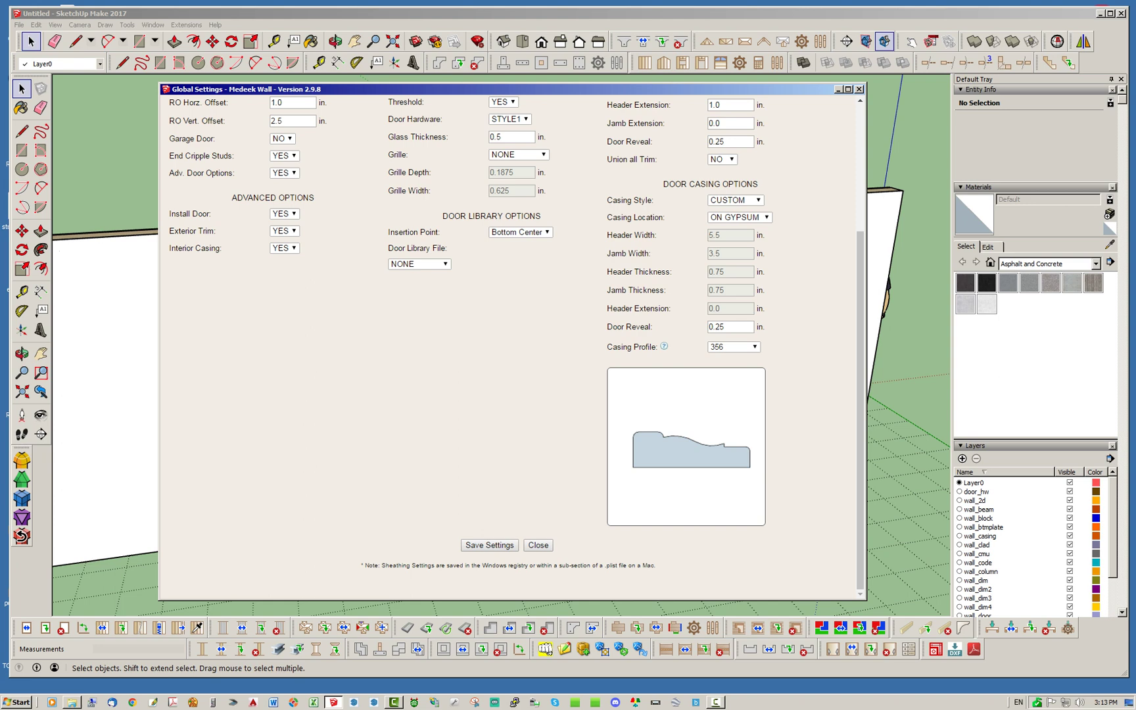
pyautogui.scroll(3, 509, 342)
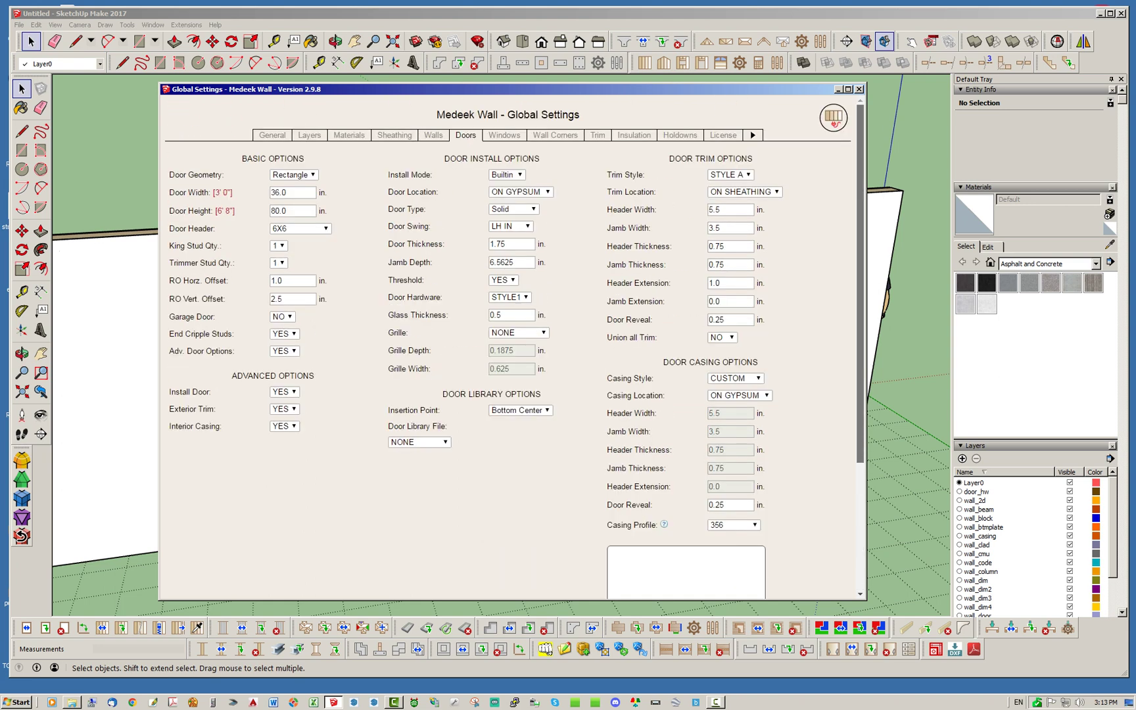
# - Review the casing profiles available in the global window settings and close the settings without changing the profile
pyautogui.click(504, 135)
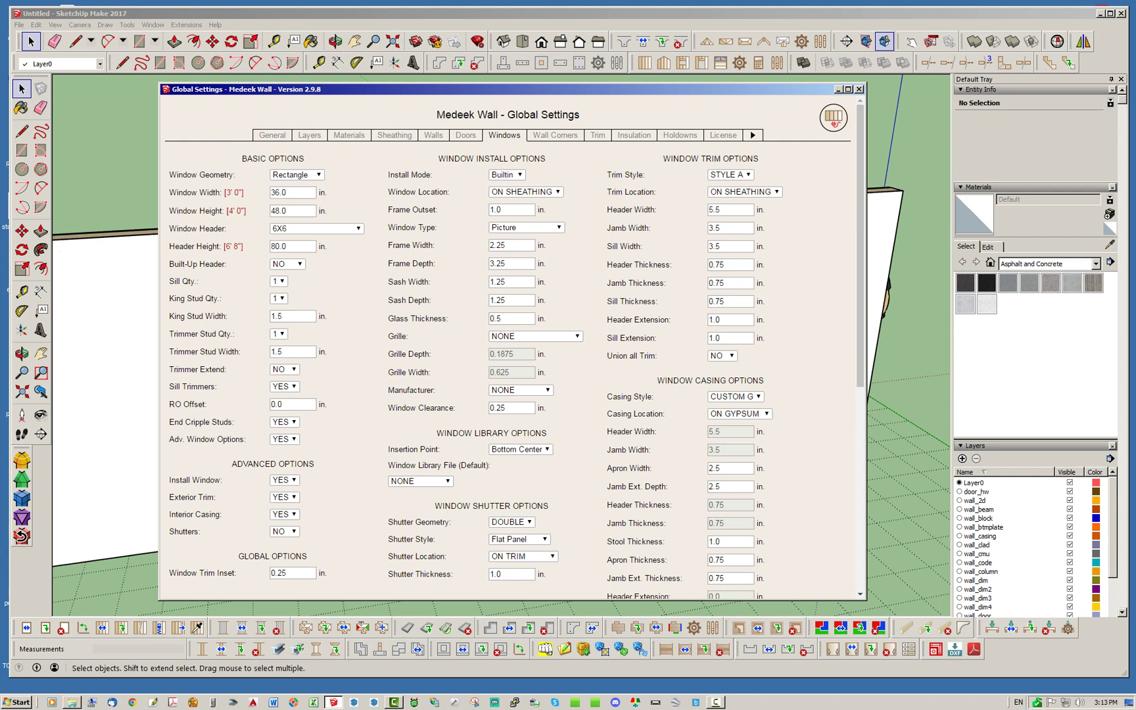
pyautogui.moveTo(861, 217); pyautogui.dragTo(861, 377)
pyautogui.click(754, 422)
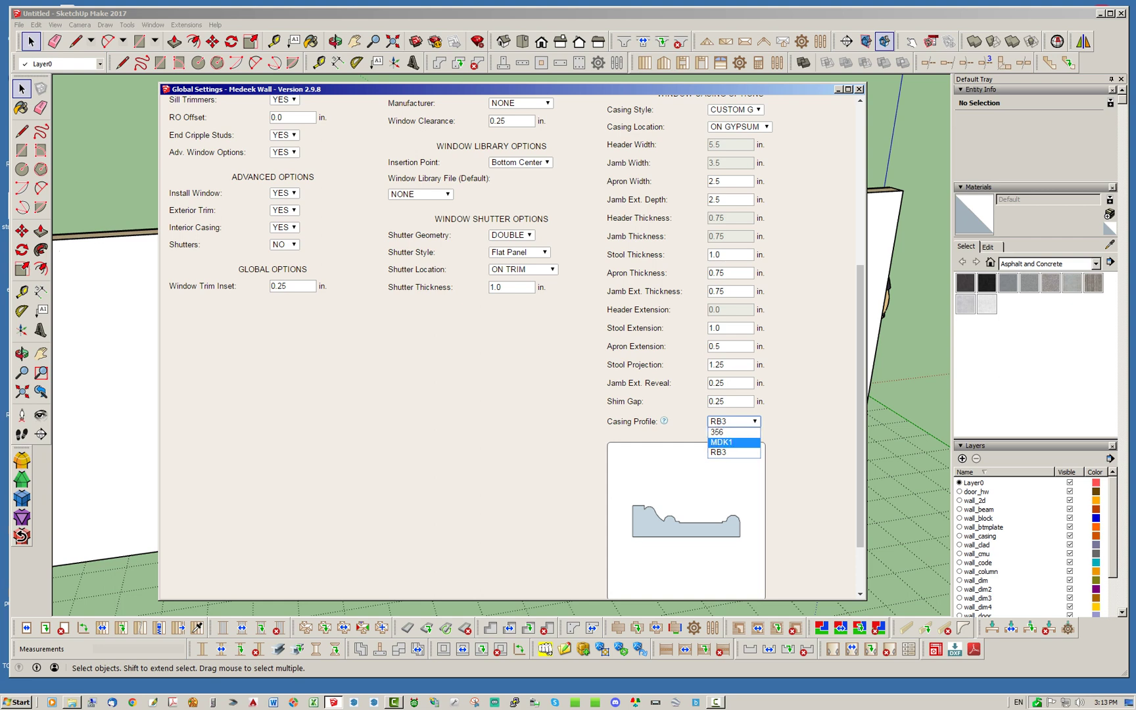
pyautogui.press('Up')
pyautogui.press('Up')
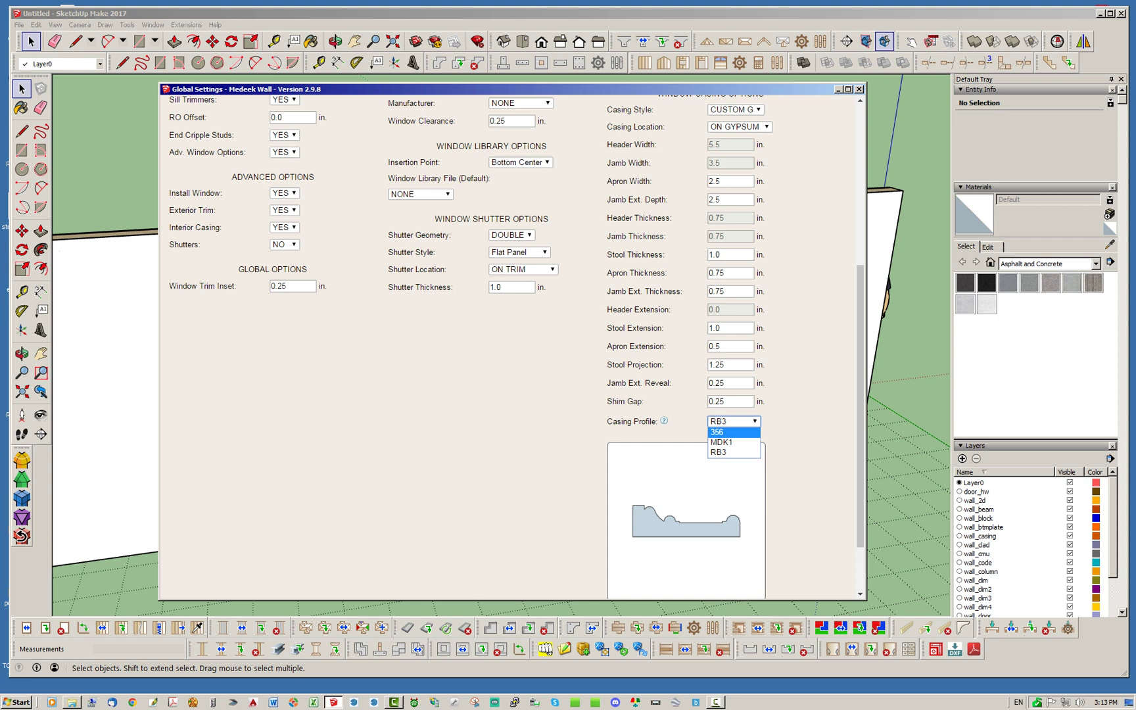
pyautogui.press('Down')
pyautogui.press('Down')
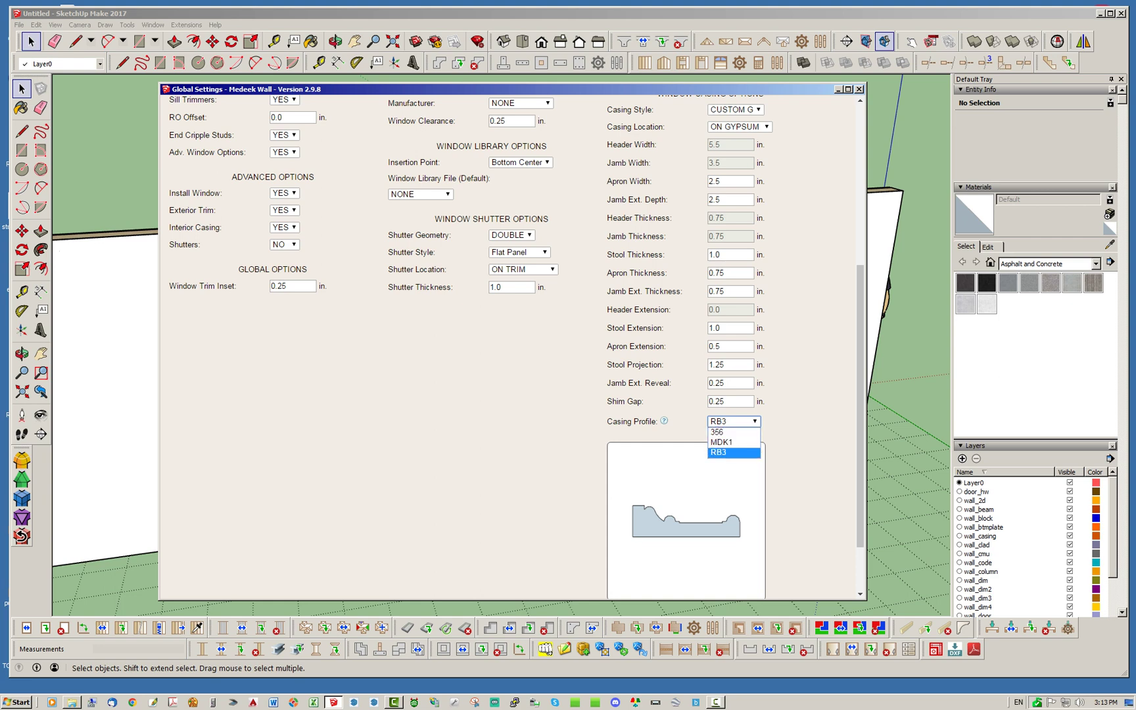
pyautogui.press('Up')
pyautogui.press('Up')
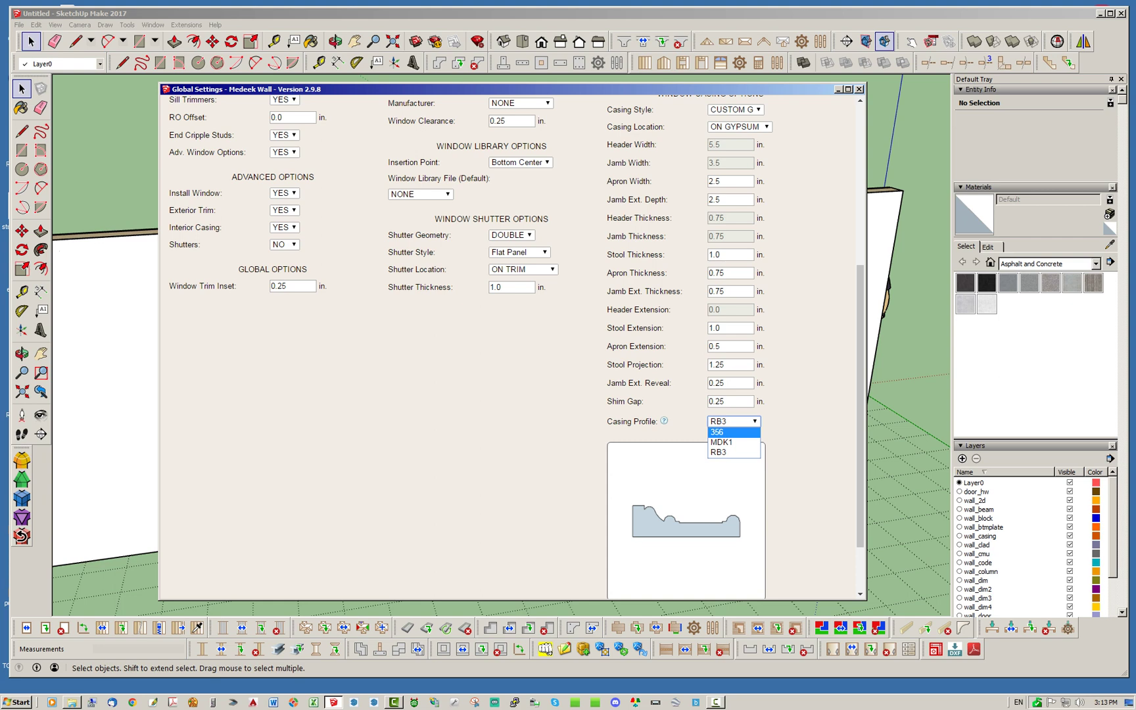
pyautogui.click(858, 88)
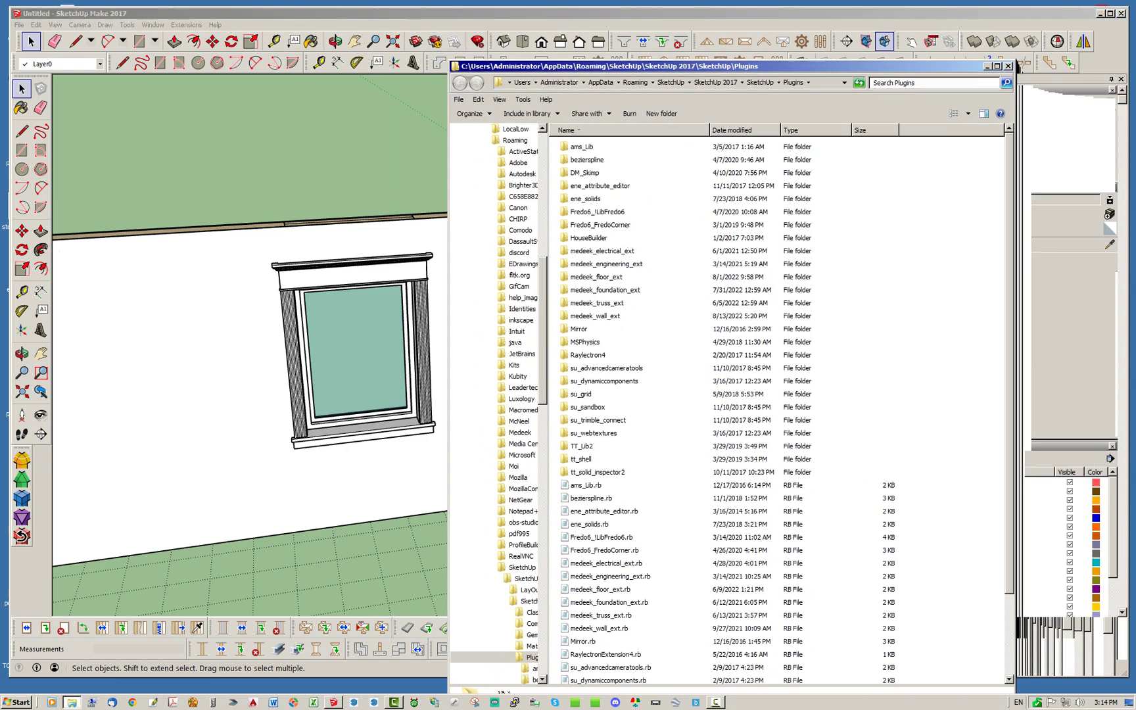
# - Switch to the SketchUp Plugins folder in Windows Explorer and browse to medeek_wall_ext\library\system to view CM_HEADER.skp
pyautogui.moveTo(815, 26); pyautogui.dragTo(815, 15)
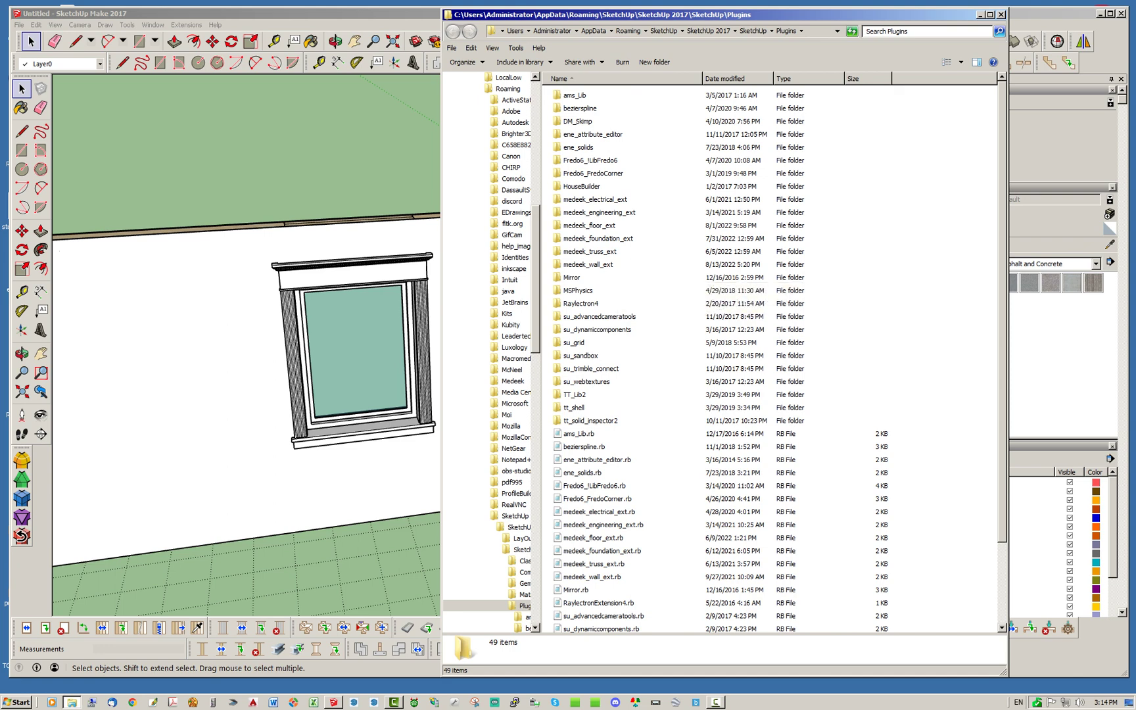
pyautogui.click(592, 265)
pyautogui.doubleClick(592, 264)
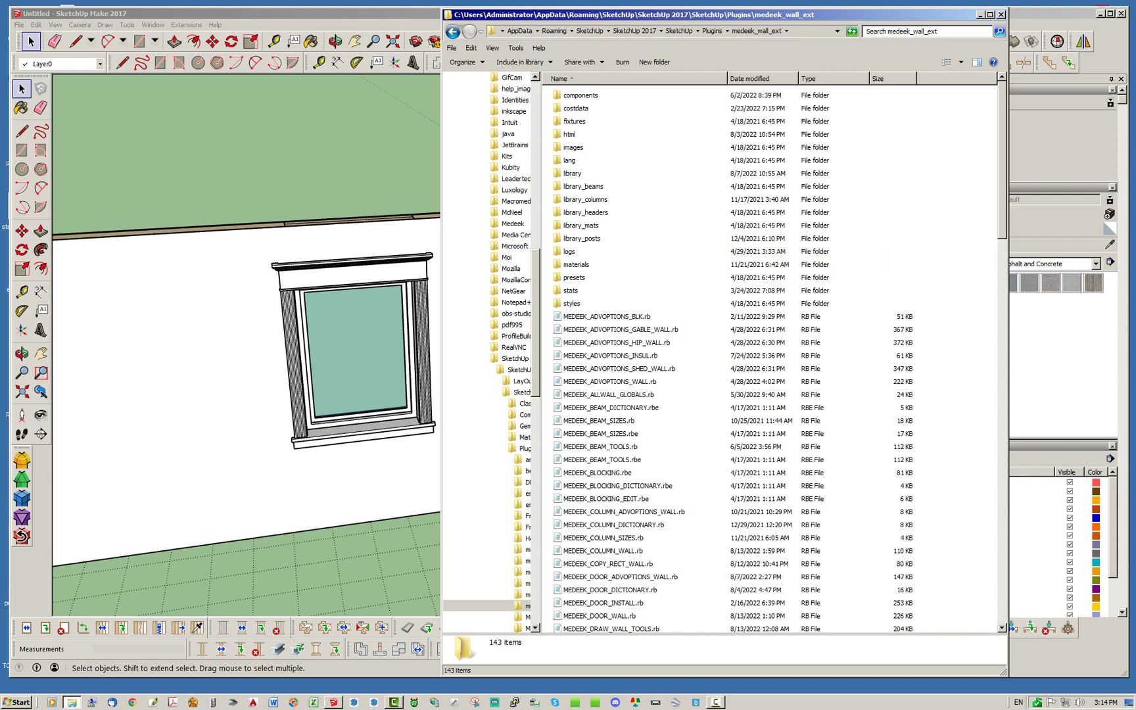
pyautogui.doubleClick(572, 173)
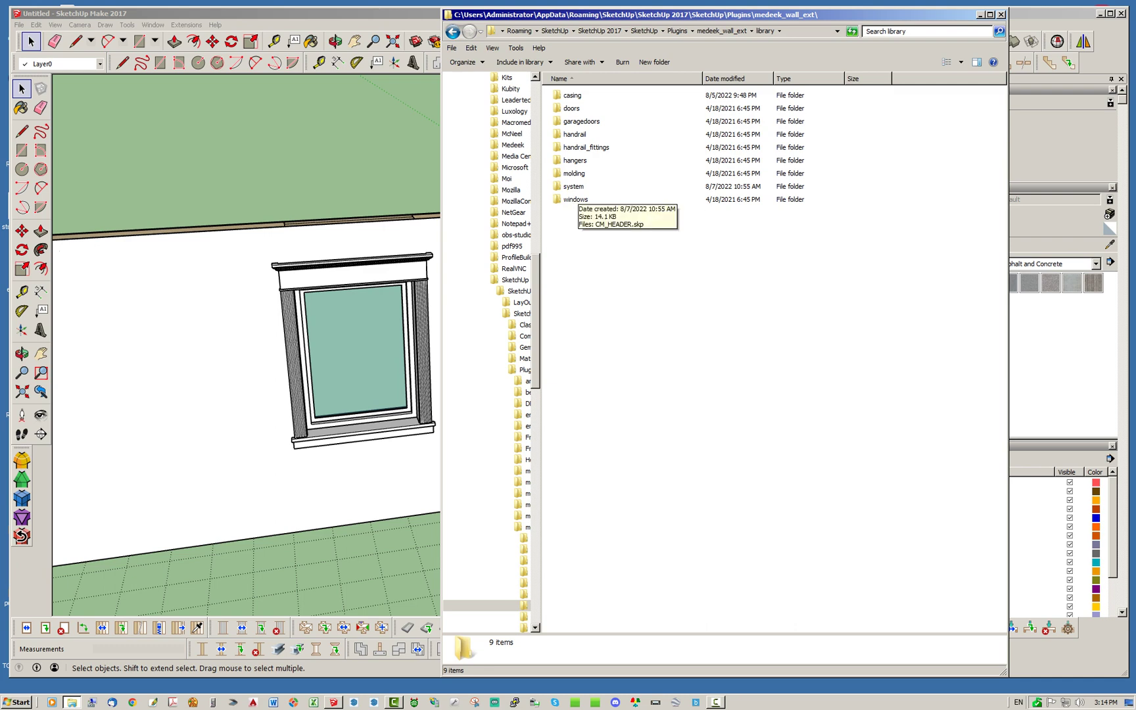
pyautogui.doubleClick(575, 189)
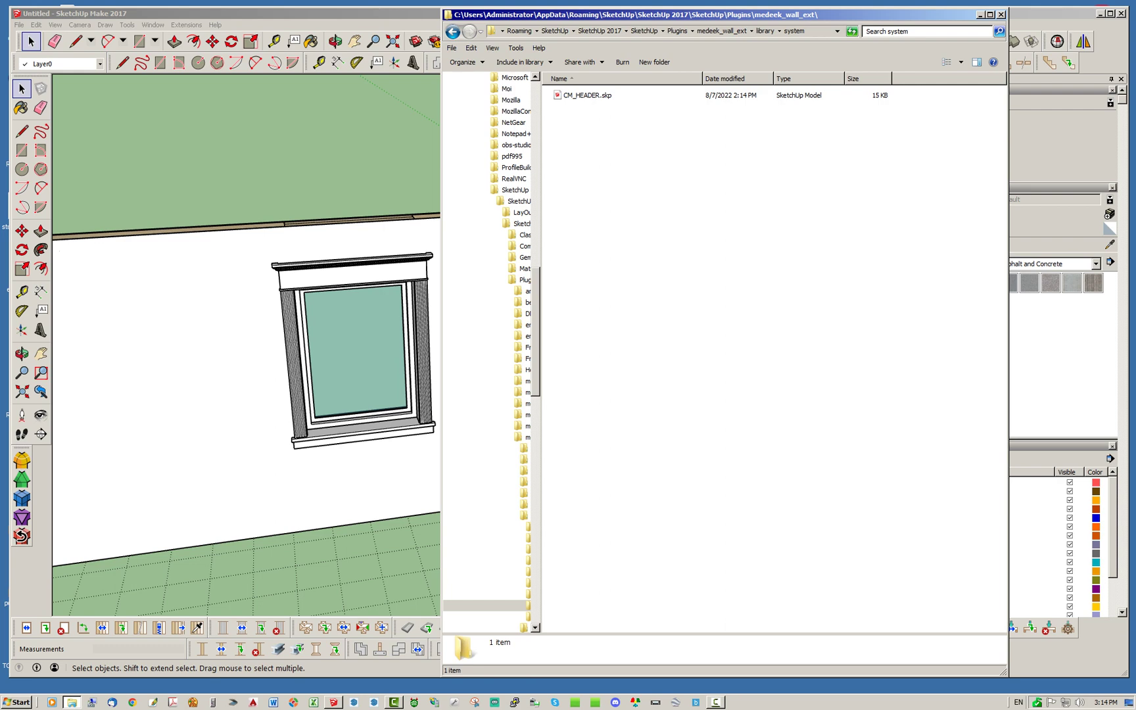
pyautogui.moveTo(632, 14)
pyautogui.mouseDown()
pyautogui.moveTo(695, 15)
pyautogui.moveTo(702, 27)
pyautogui.mouseUp()
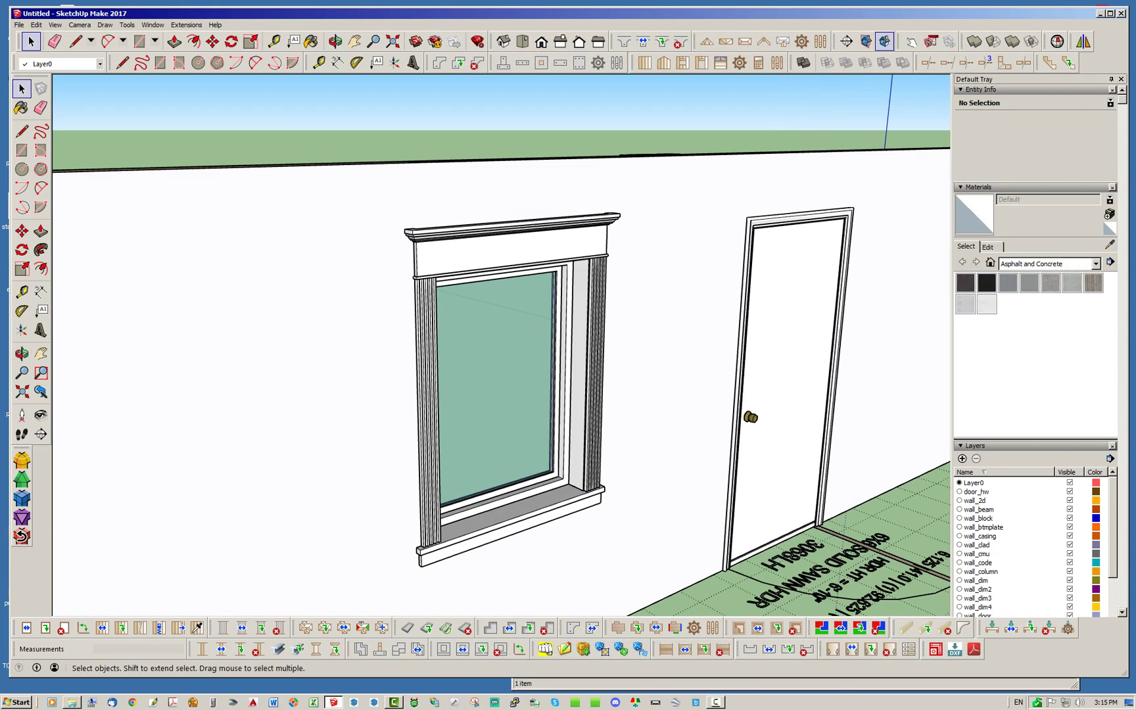
# - Back in SketchUp, inspect the window's crown-moulded header casing up close and from several angles
pyautogui.moveTo(578, 369); pyautogui.dragTo(476, 319, button='middle')
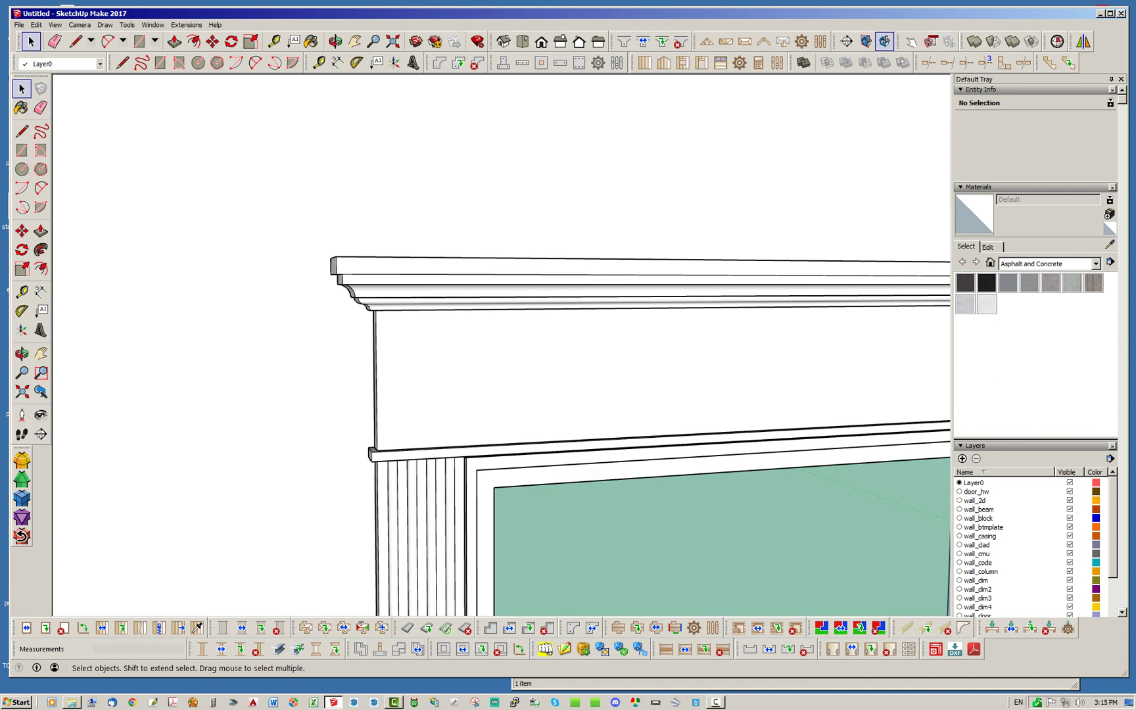
pyautogui.scroll(-4, 301, 306)
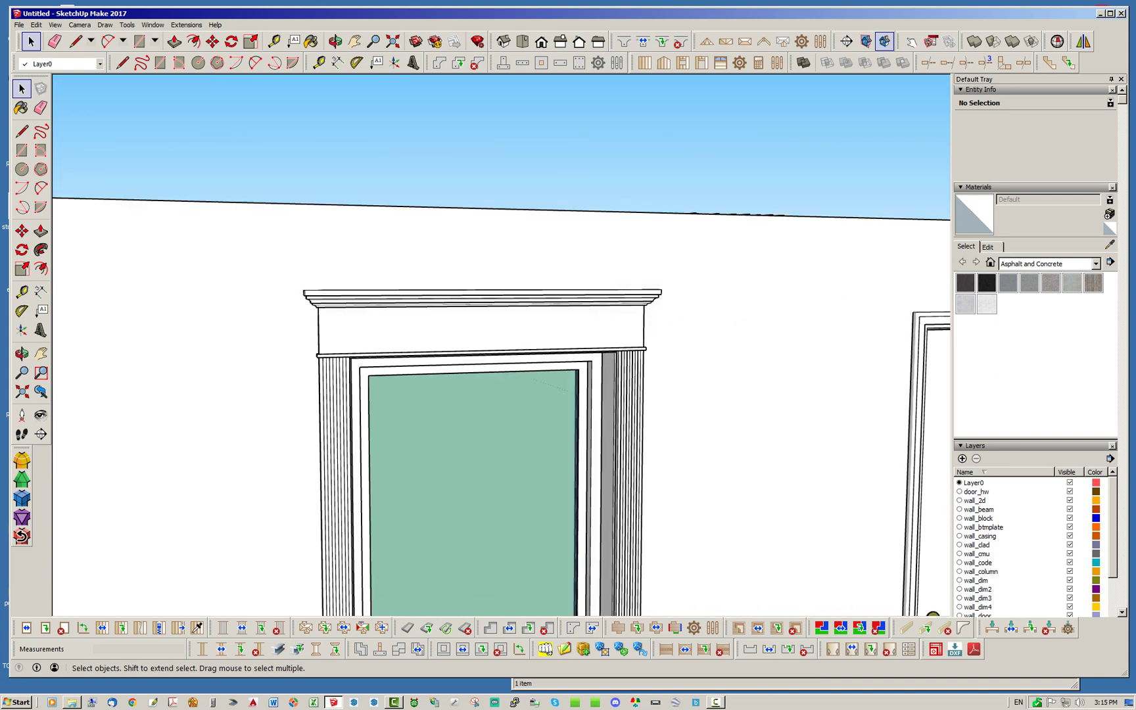
pyautogui.moveTo(301, 299); pyautogui.dragTo(258, 341, button='middle')
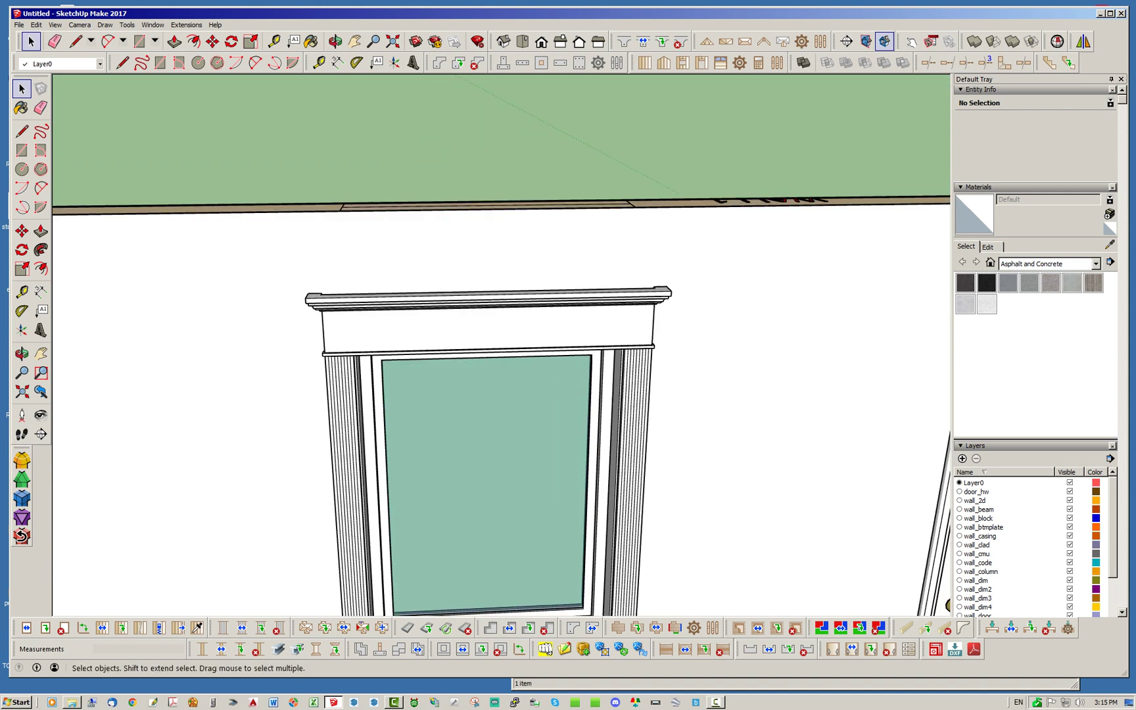
pyautogui.scroll(-2, 257, 341)
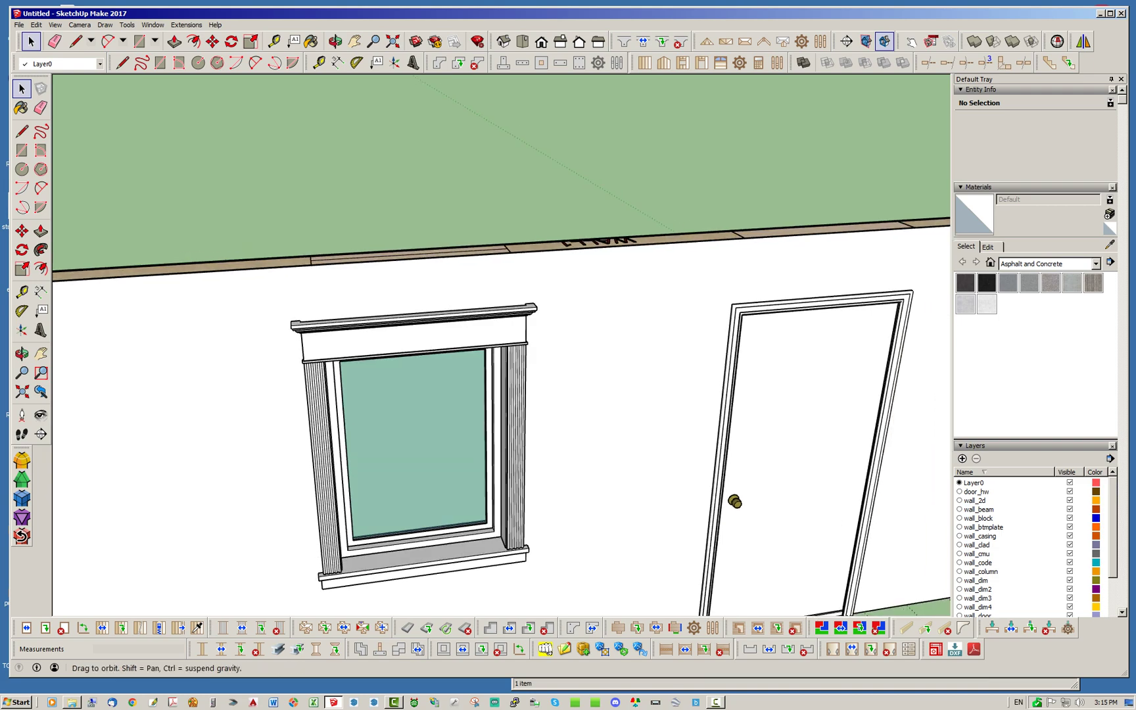
# - Switch to the Plugins folder in Windows Explorer and go from the system folder to medeek_wall_ext\library\casing
pyautogui.moveTo(315, 329)
pyautogui.mouseDown(button='middle')
pyautogui.moveTo(349, 338)
pyautogui.moveTo(335, 337)
pyautogui.mouseUp(button='middle')
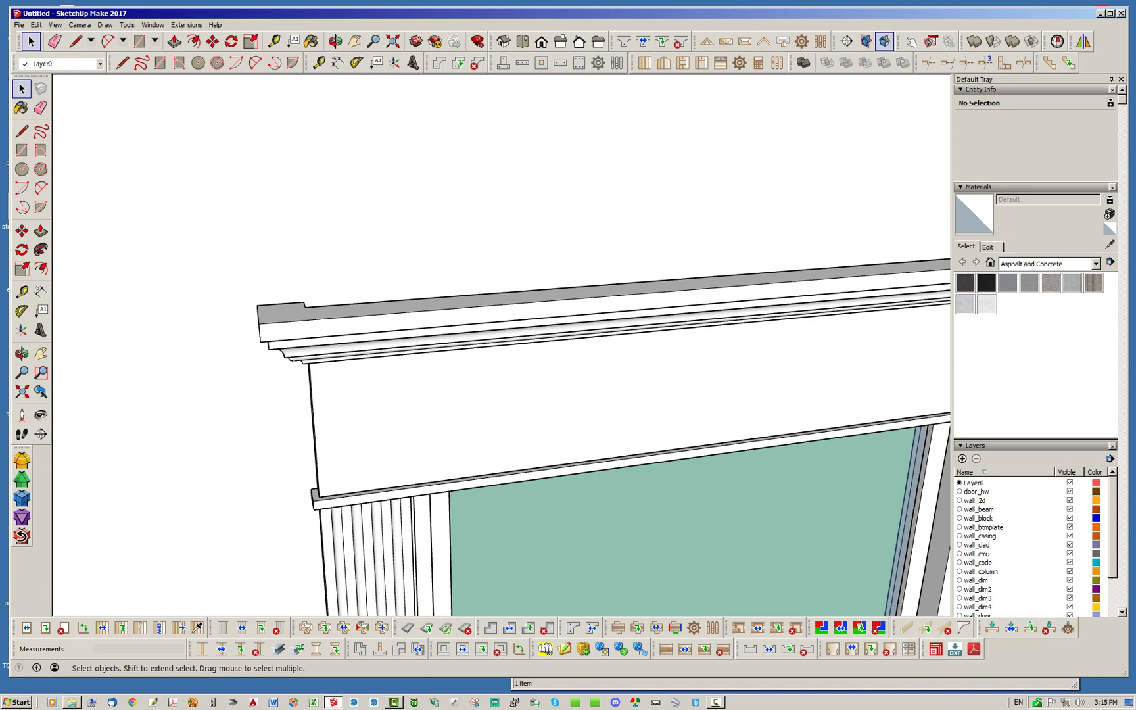
pyautogui.moveTo(145, 13); pyautogui.dragTo(1116, 53)
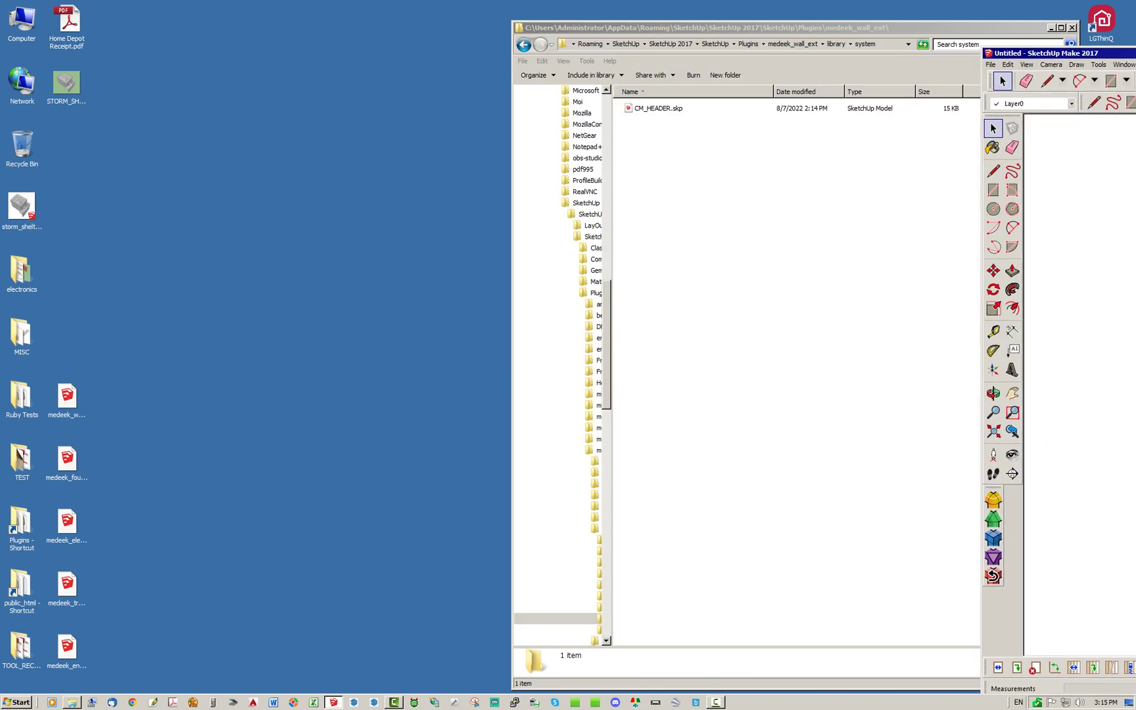
pyautogui.moveTo(789, 29); pyautogui.dragTo(536, 25)
pyautogui.click(405, 106)
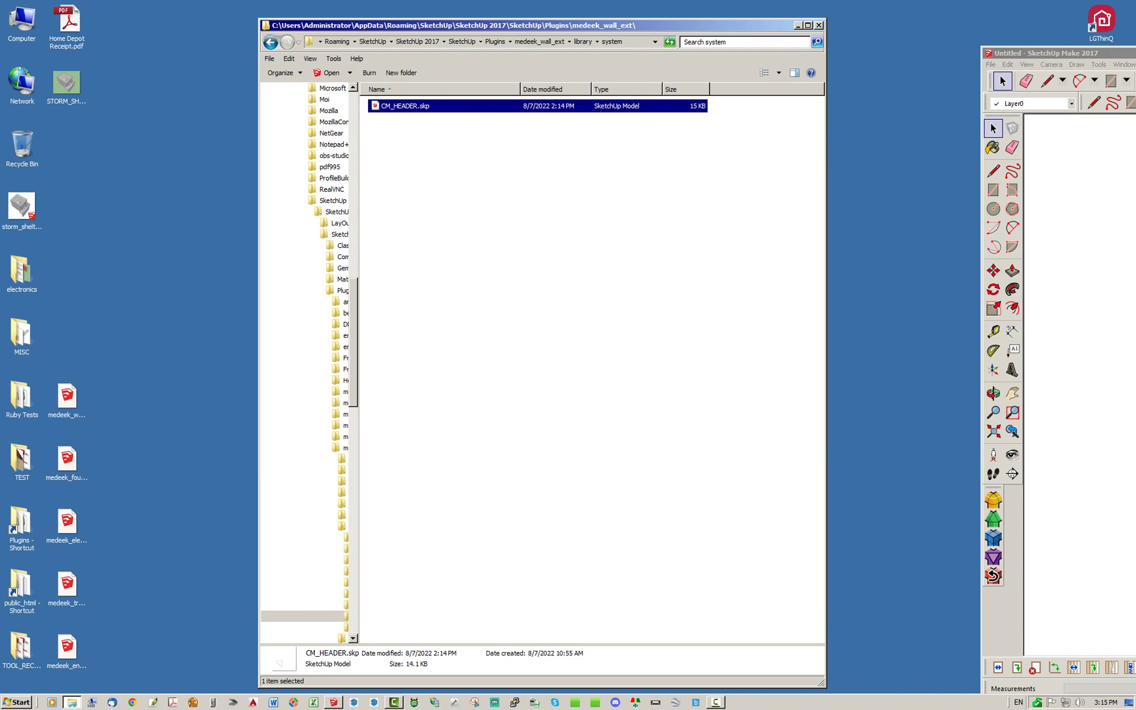
pyautogui.click(582, 41)
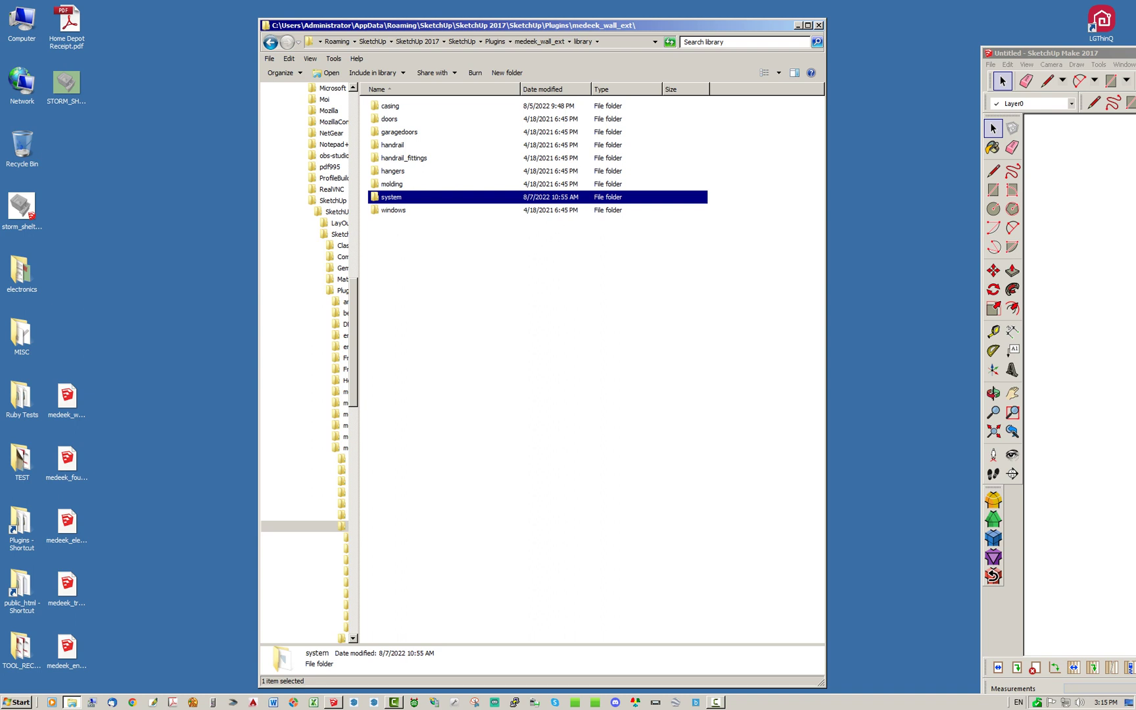
pyautogui.click(390, 106)
pyautogui.press('Return')
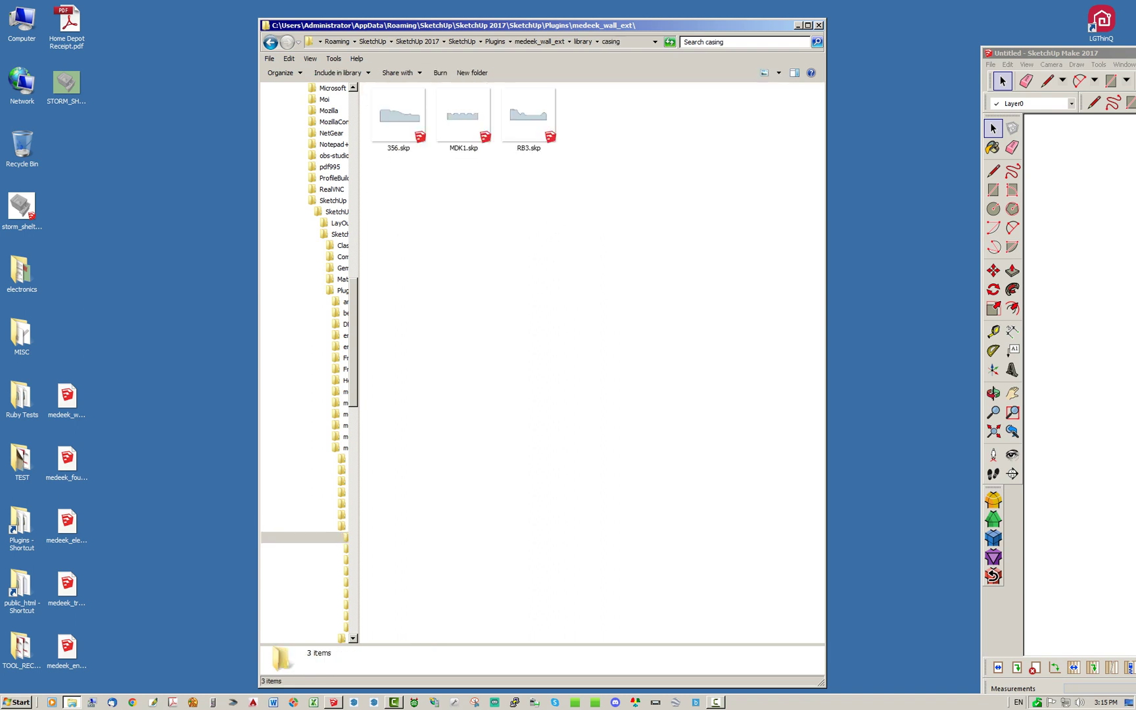
# - Look at the casing profile files 356.skp, MDK1.skp and RB3.skp in the casing folder
pyautogui.click(399, 118)
pyautogui.click(463, 119)
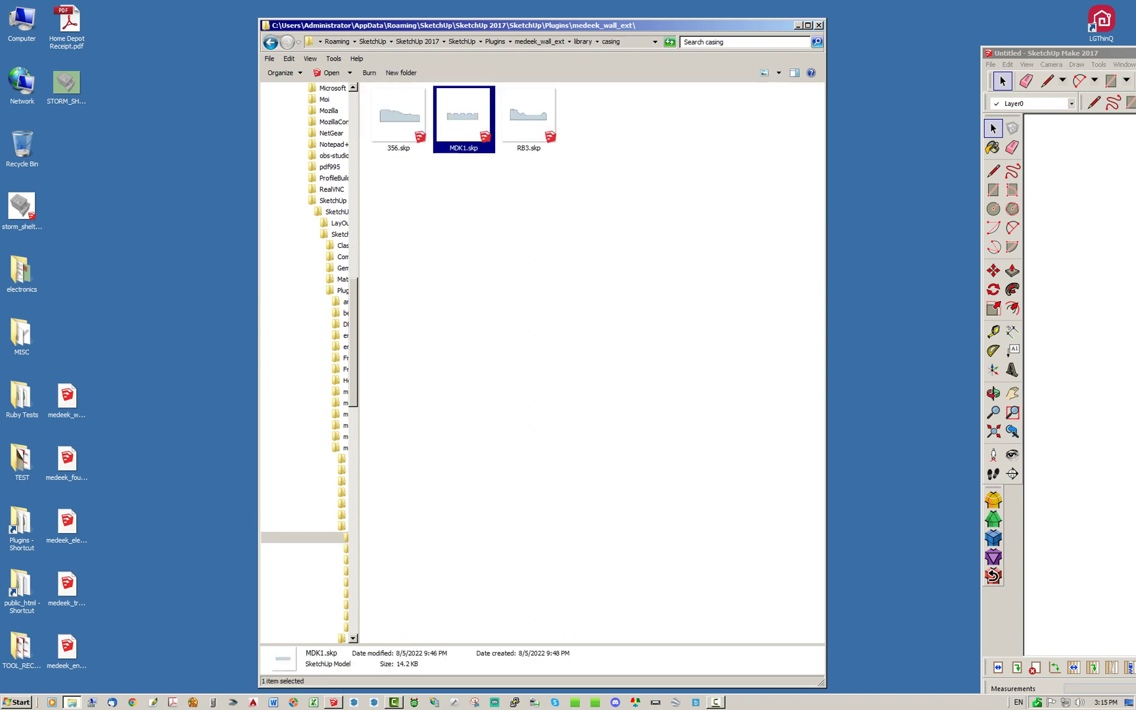
pyautogui.click(528, 118)
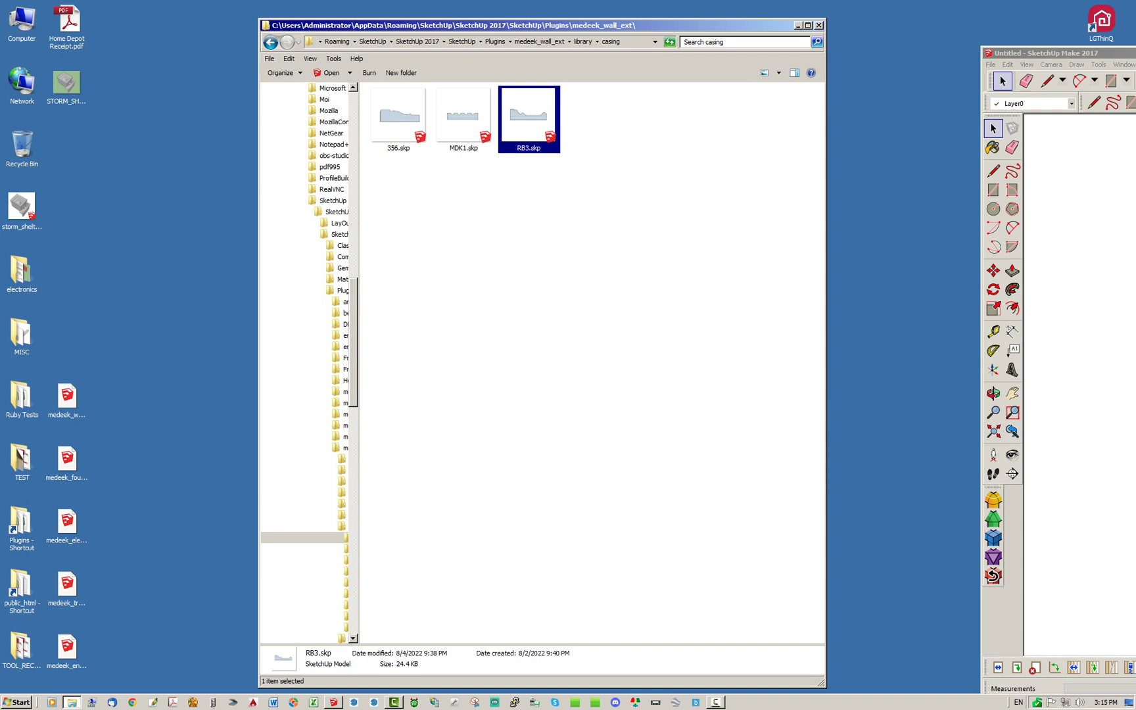
# - Switch back to SketchUp and start opening another model, browsing from the Desktop
pyautogui.moveTo(697, 25); pyautogui.dragTo(638, 19)
pyautogui.click(1052, 54)
pyautogui.moveTo(1059, 53)
pyautogui.mouseDown()
pyautogui.moveTo(705, 87)
pyautogui.moveTo(425, 195)
pyautogui.moveTo(390, 193)
pyautogui.moveTo(372, 277)
pyautogui.moveTo(128, 10)
pyautogui.moveTo(96, 10)
pyautogui.moveTo(58, 212)
pyautogui.moveTo(134, 193)
pyautogui.moveTo(92, 16)
pyautogui.mouseUp()
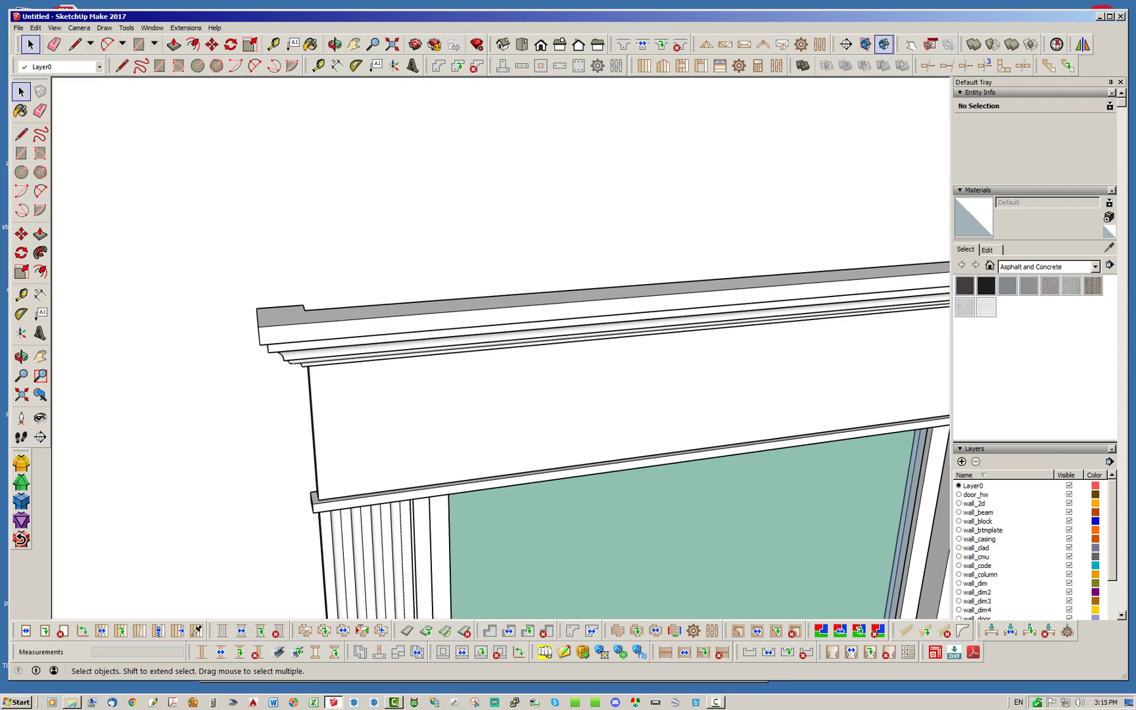
pyautogui.click(19, 28)
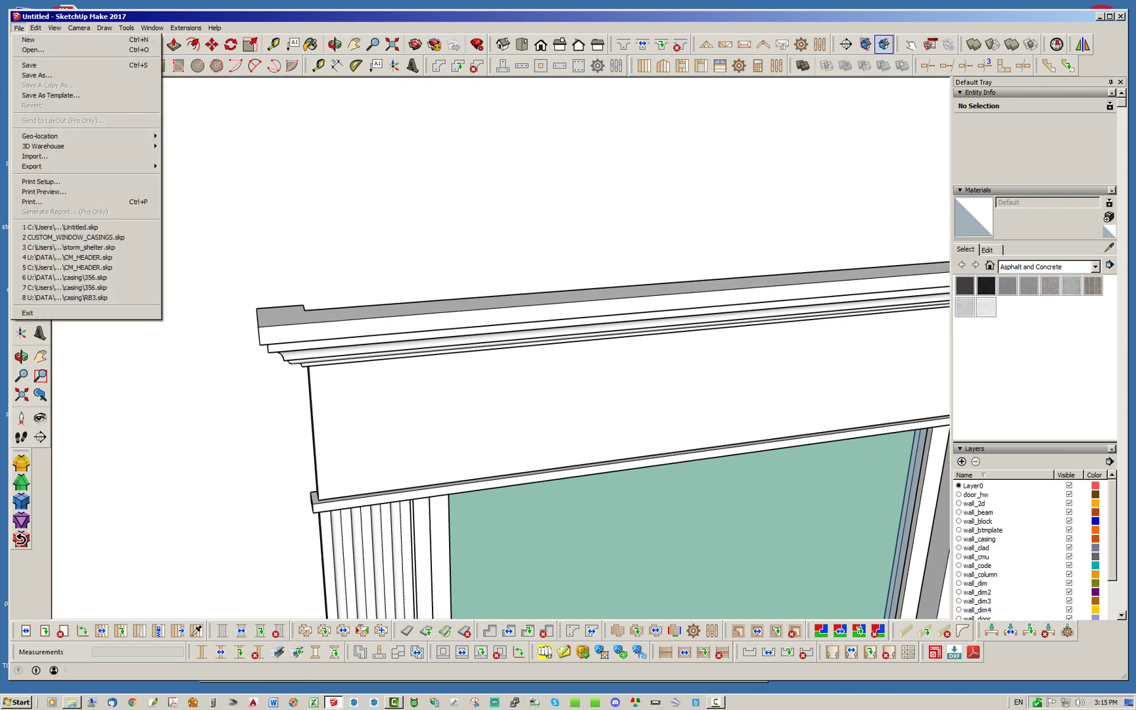
pyautogui.click(33, 49)
pyautogui.click(418, 225)
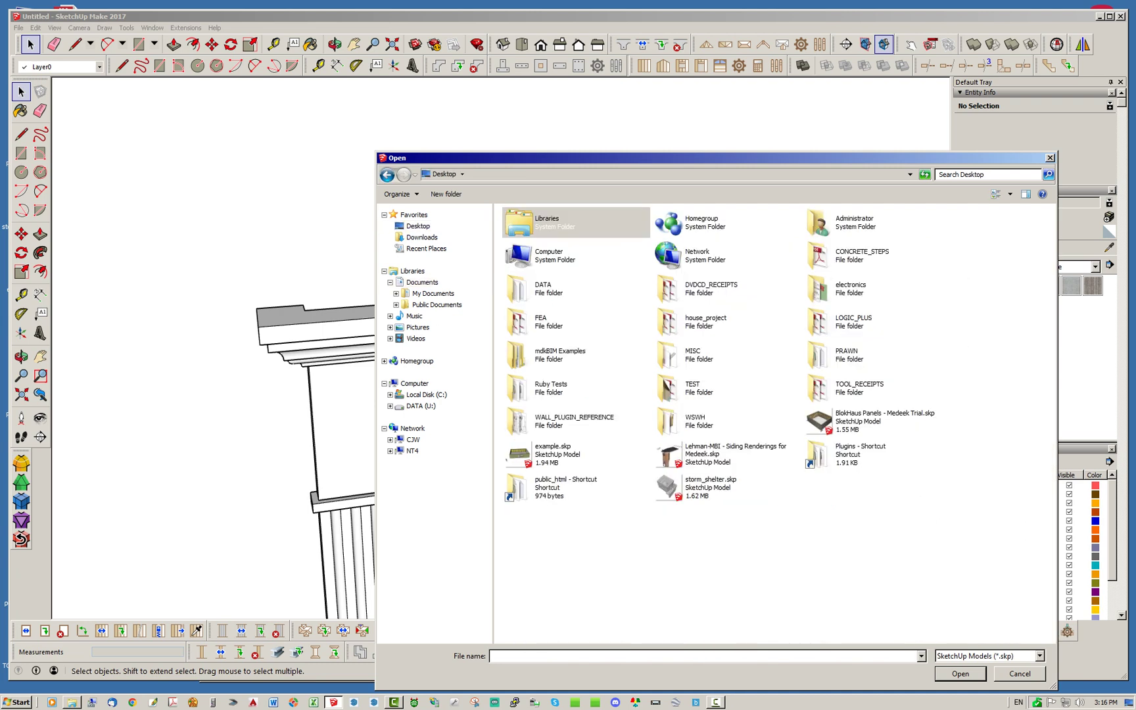
pyautogui.doubleClick(553, 487)
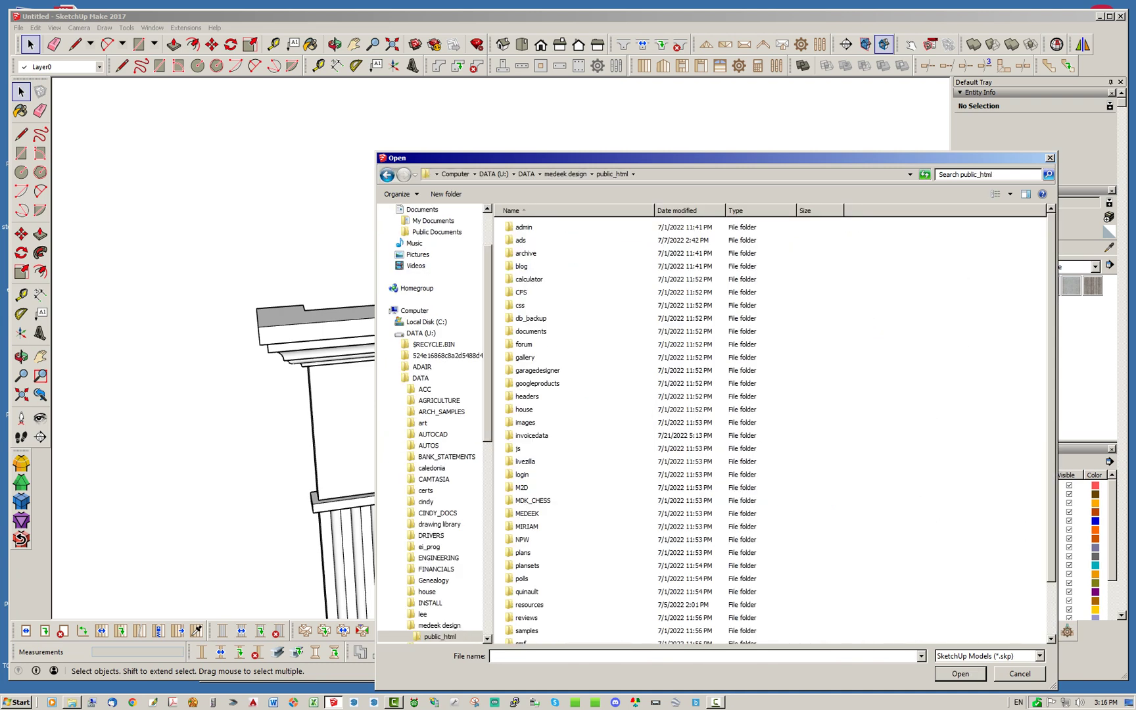
pyautogui.click(566, 174)
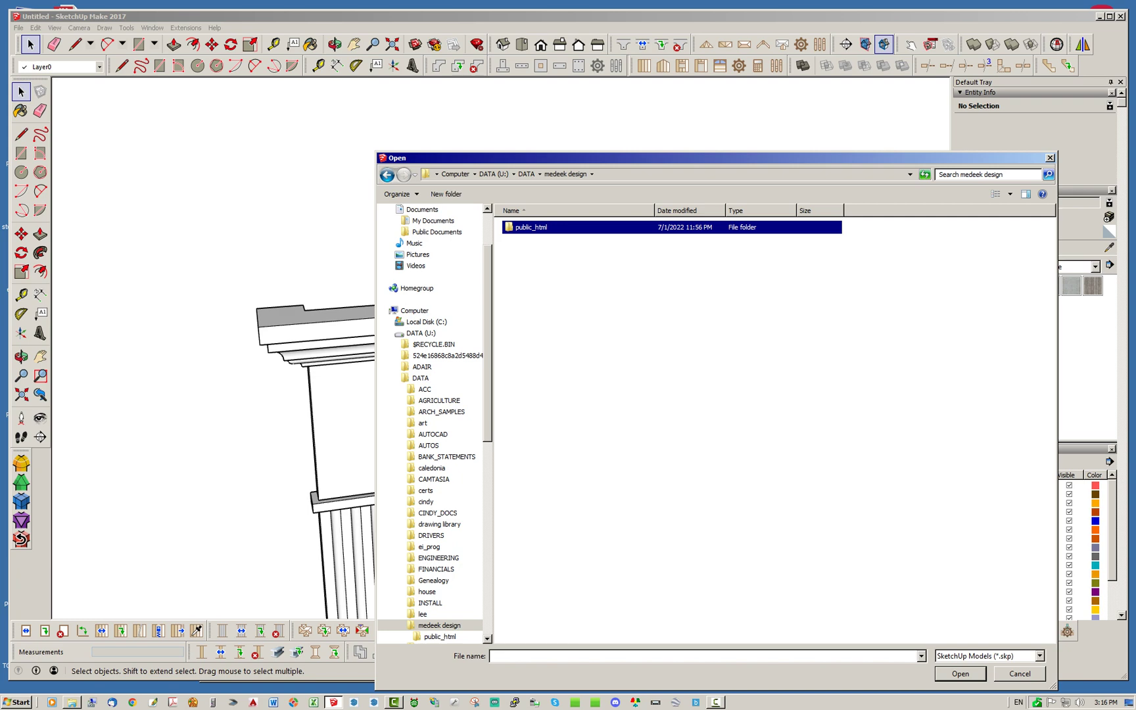
pyautogui.click(387, 174)
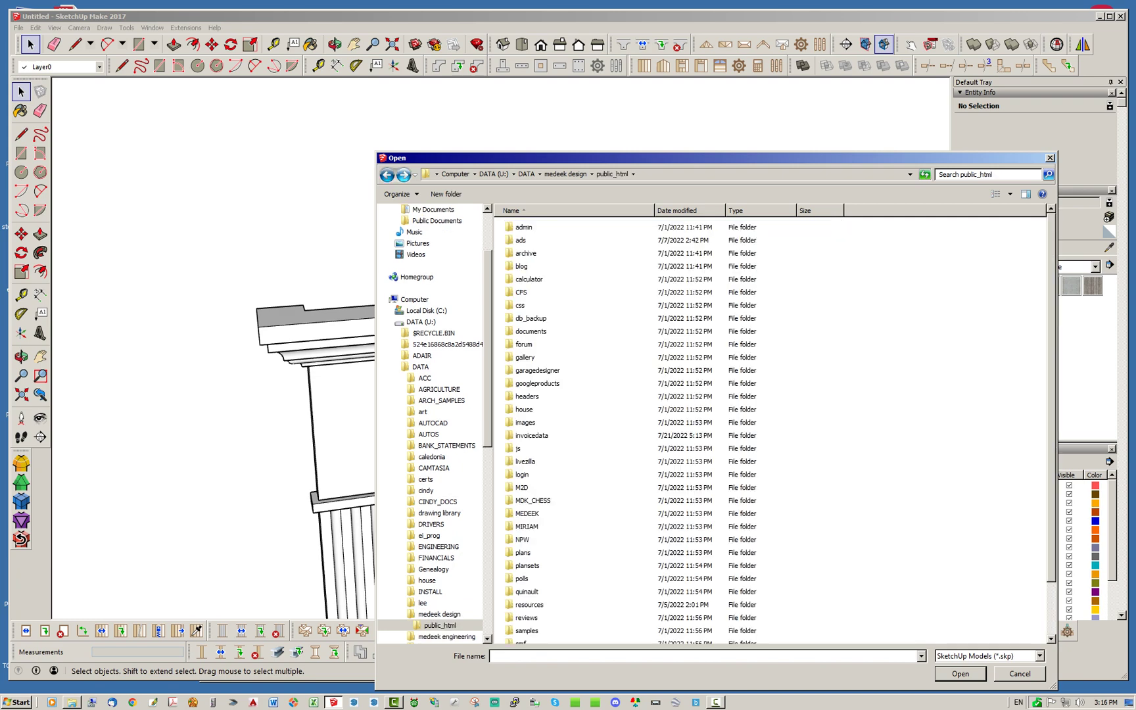
pyautogui.click(387, 174)
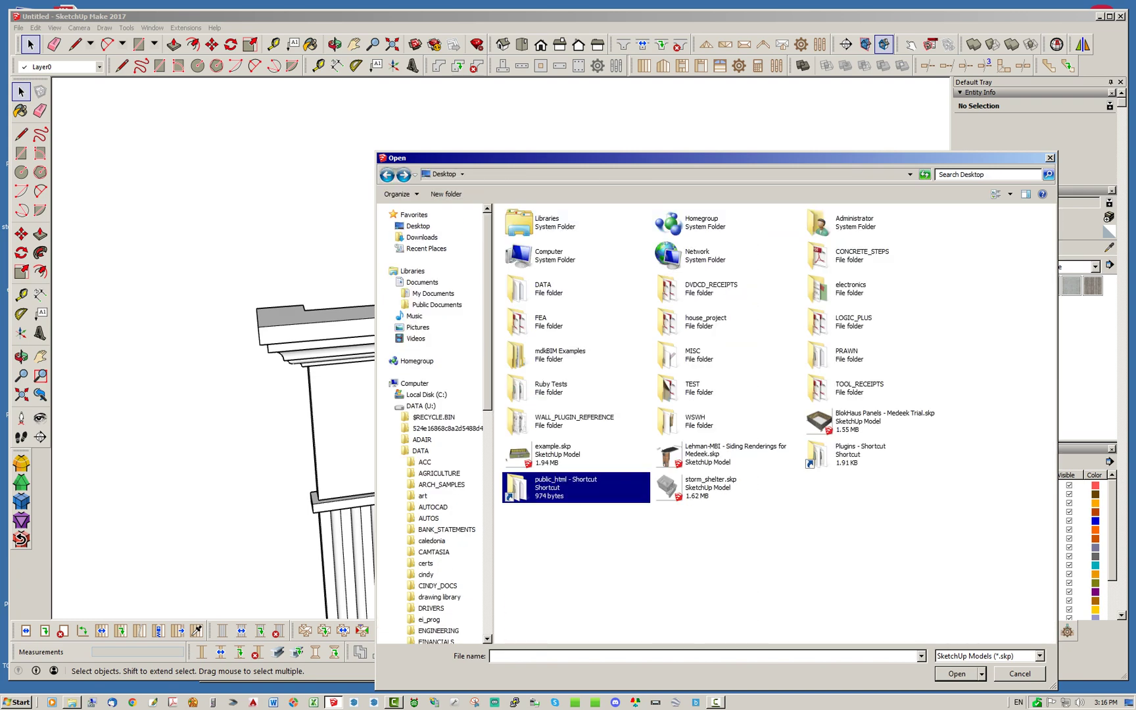
# - Open 356.skp from the Plugins shortcut's medeek_wall_ext\library\casing folder, discarding the changes to the untitled model
pyautogui.doubleClick(852, 451)
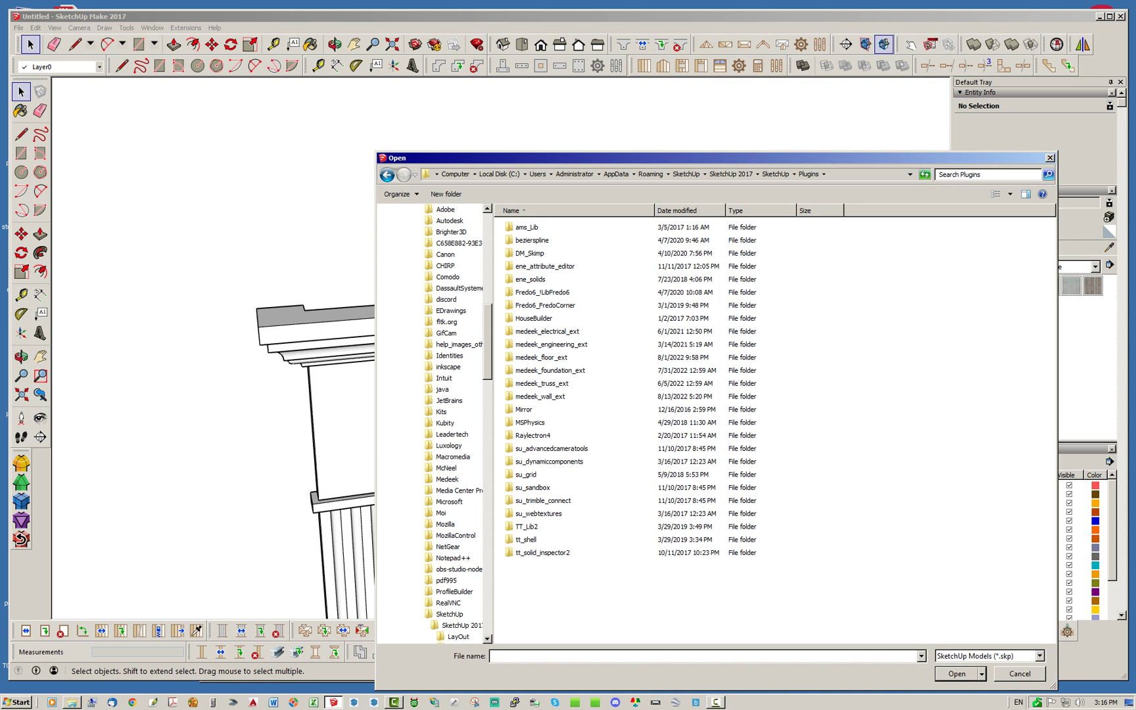
pyautogui.doubleClick(540, 397)
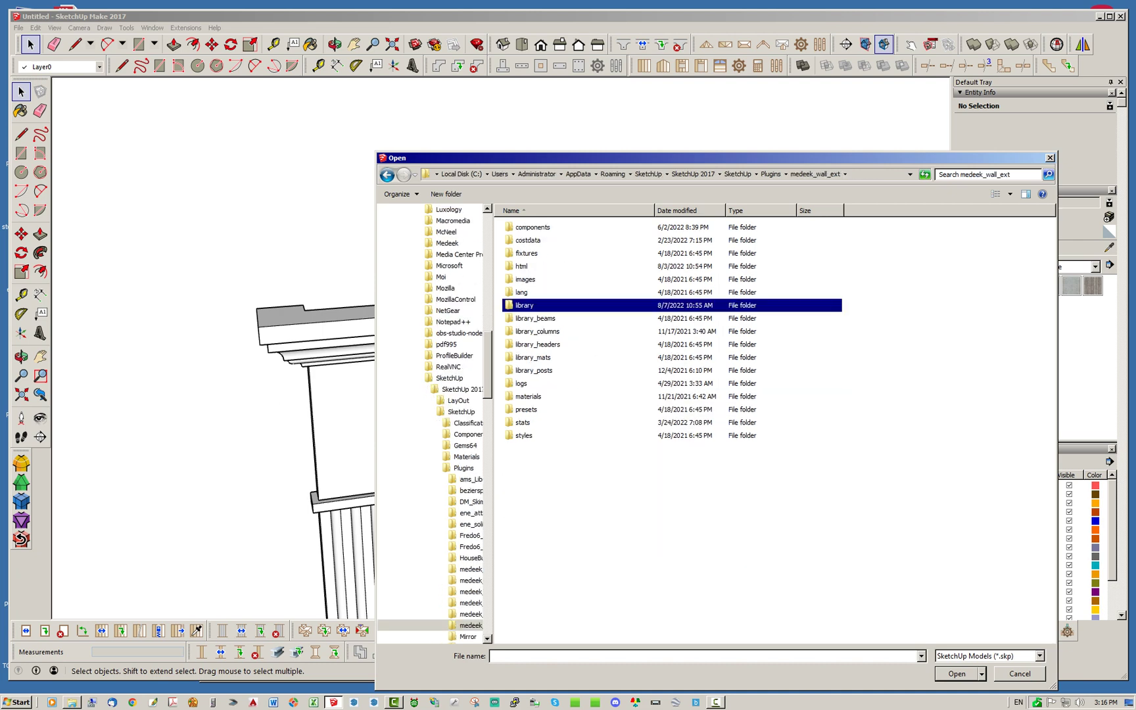
pyautogui.doubleClick(525, 306)
pyautogui.doubleClick(525, 228)
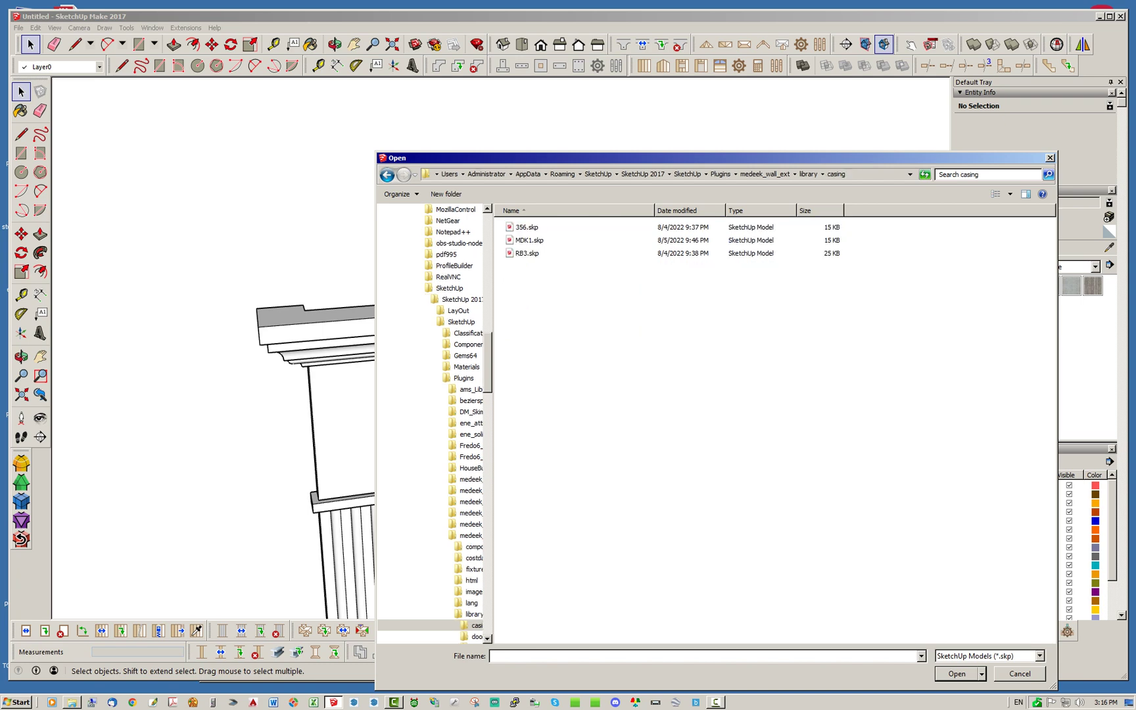
pyautogui.click(527, 227)
pyautogui.press('Return')
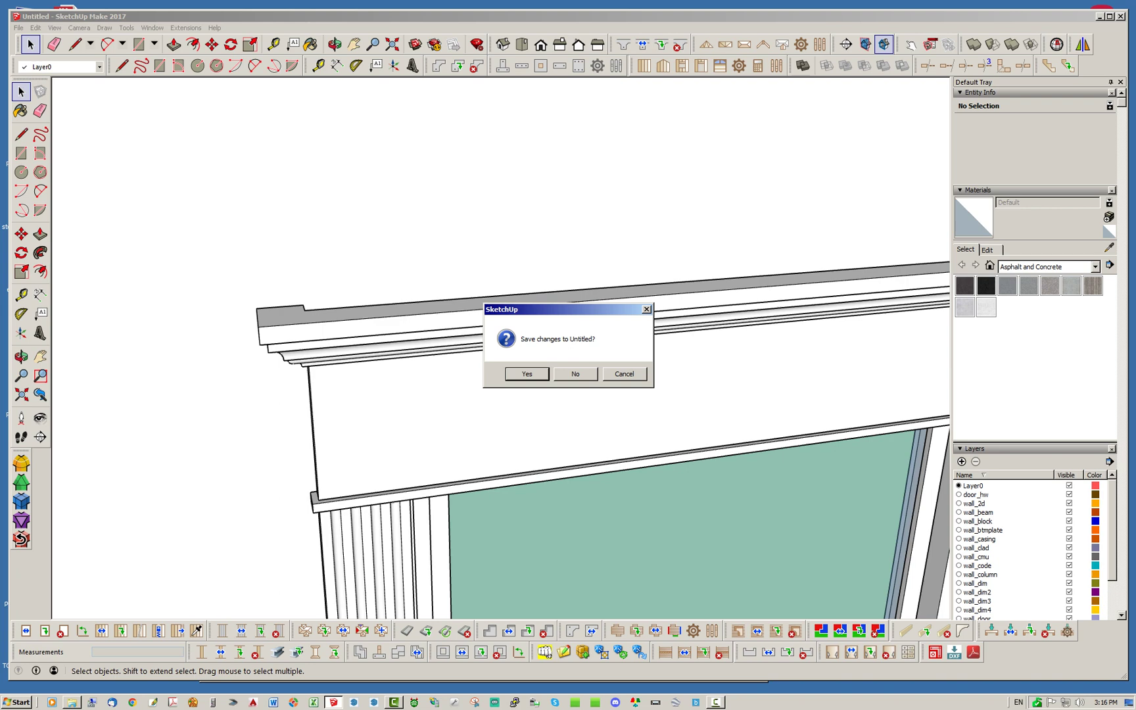
pyautogui.click(575, 374)
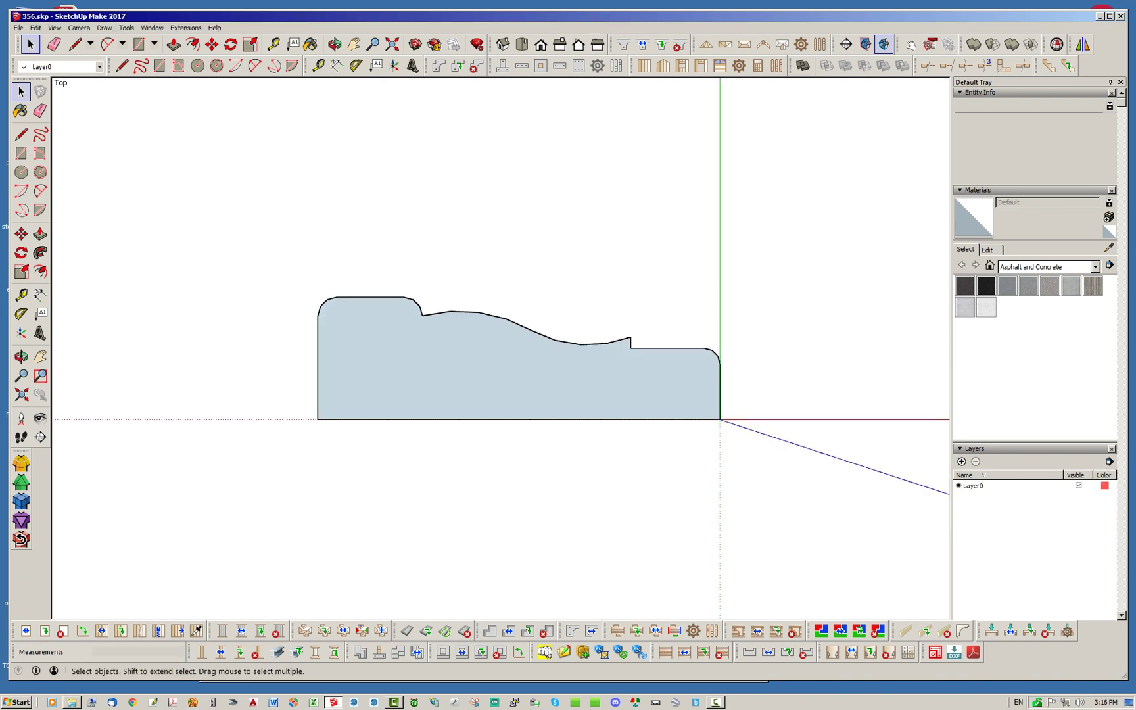
# - Examine how the 356 casing profile lies in the ground plane relative to the origin
pyautogui.moveTo(342, 385); pyautogui.dragTo(297, 329, button='middle')
pyautogui.scroll(-6, 286, 326)
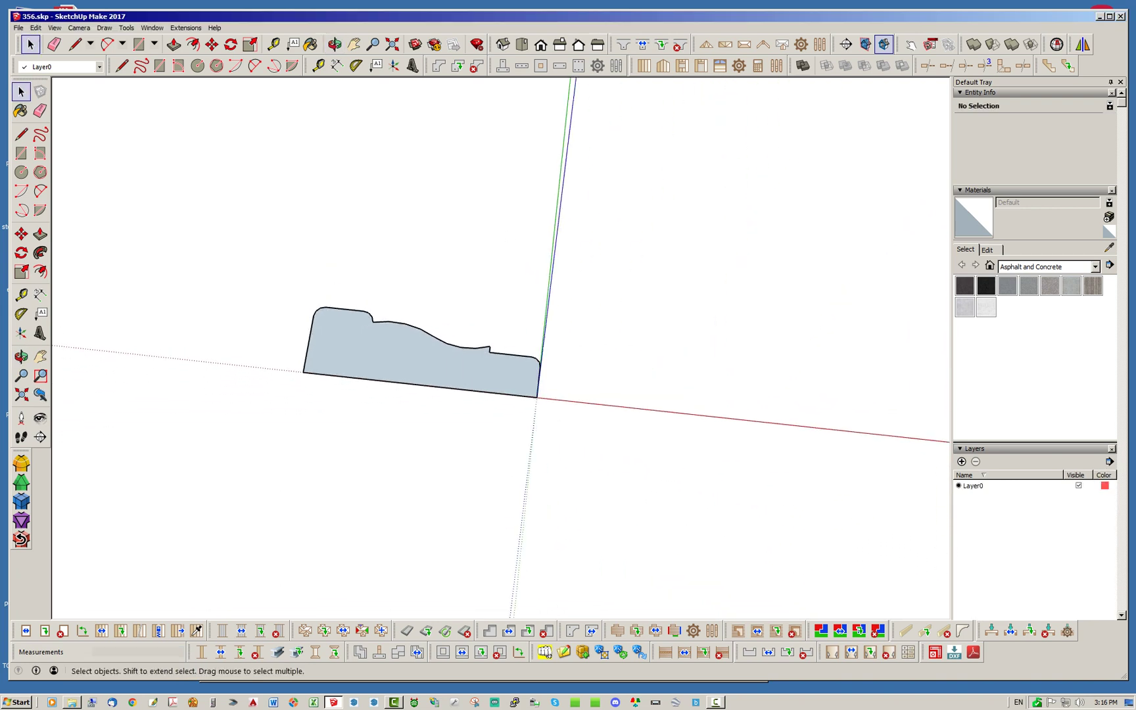
pyautogui.moveTo(632, 447); pyautogui.dragTo(605, 423, button='middle')
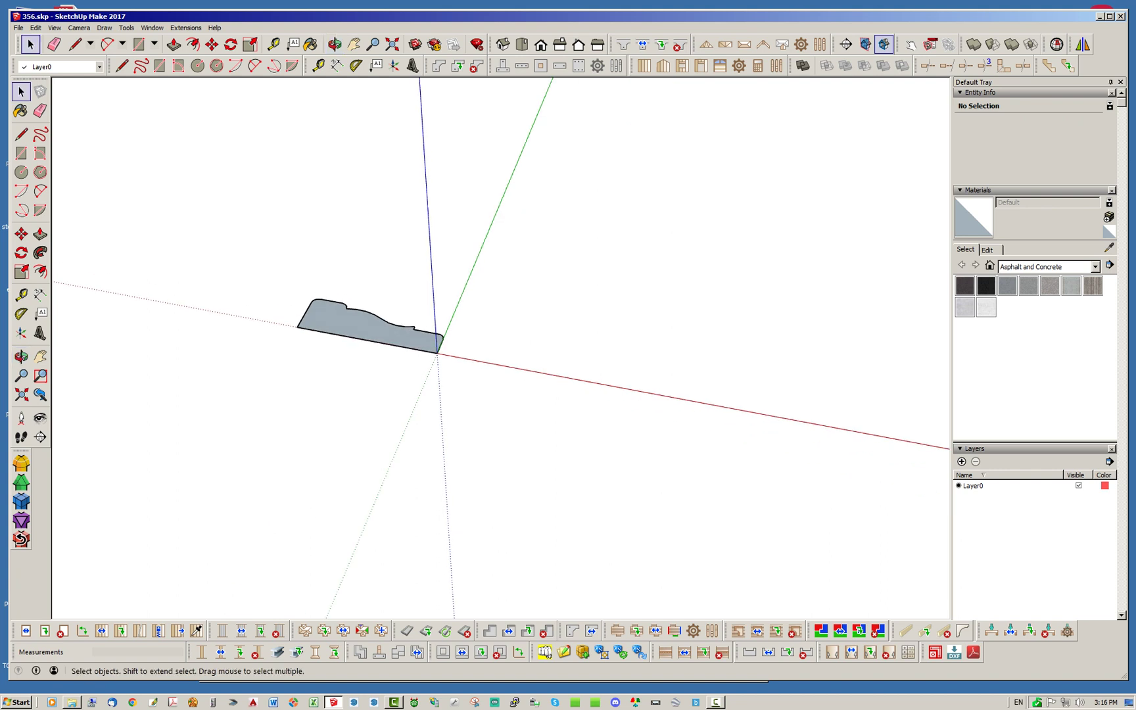
pyautogui.scroll(-5, 605, 422)
pyautogui.scroll(5, 517, 371)
pyautogui.moveTo(517, 370); pyautogui.dragTo(499, 348, button='middle')
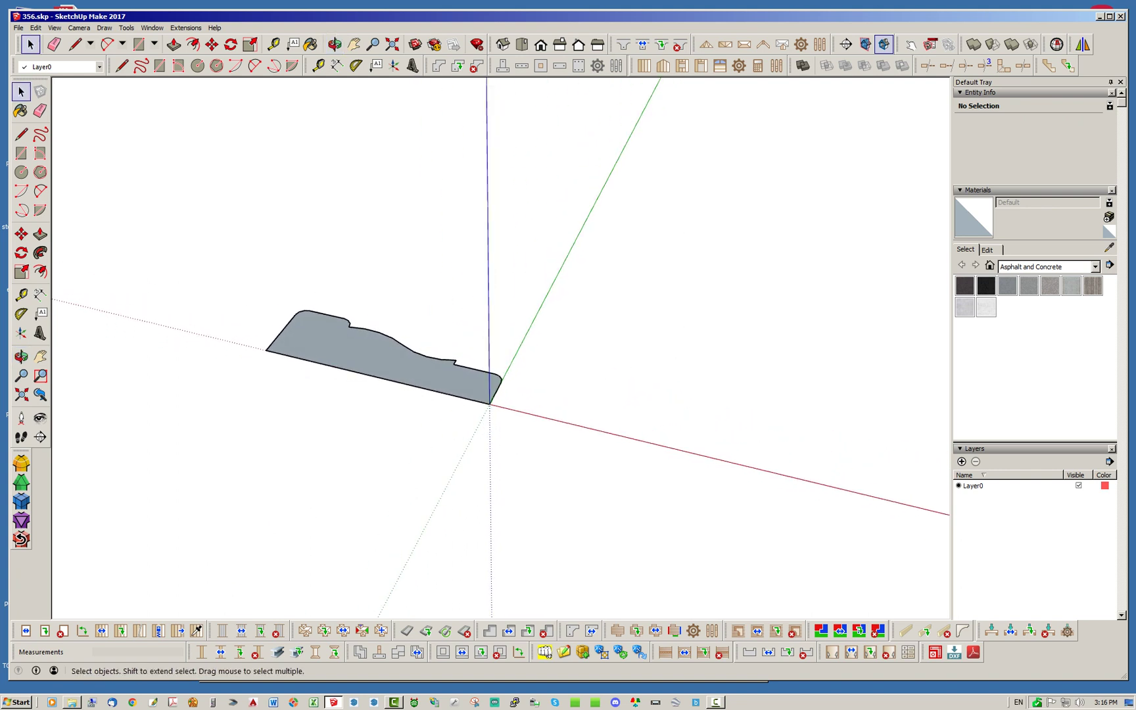
# - Show the materials used in the model and check the profile group's instance name in its entity information
pyautogui.click(990, 265)
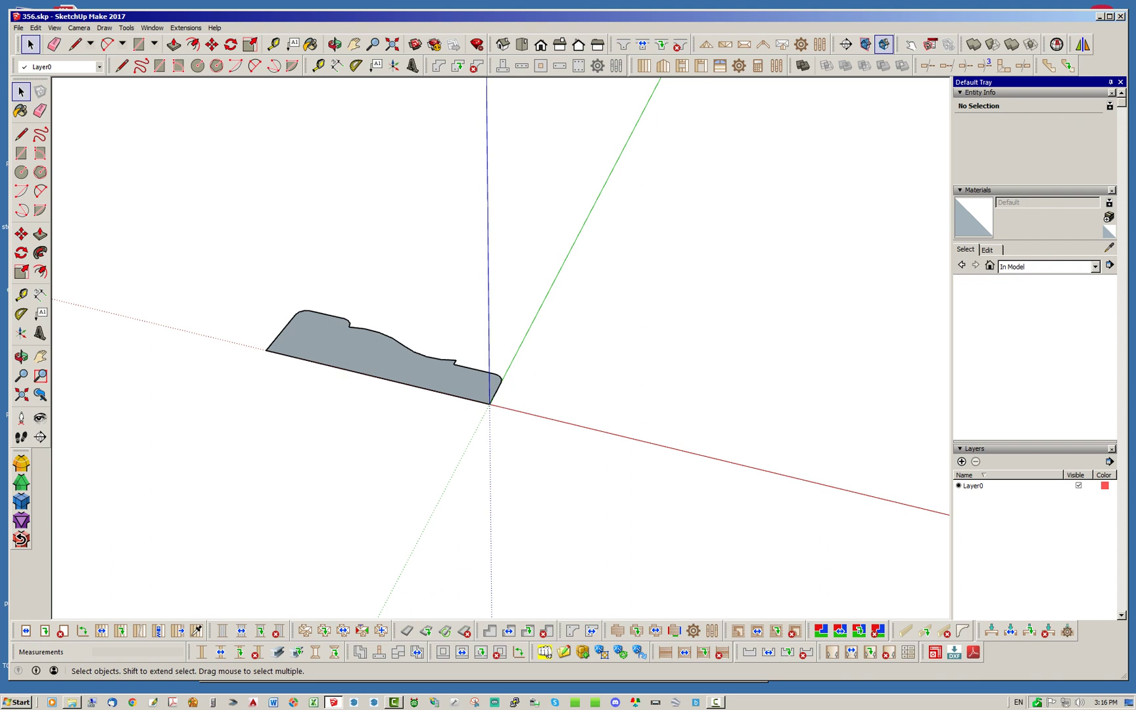
pyautogui.moveTo(500, 401); pyautogui.dragTo(523, 419, button='middle')
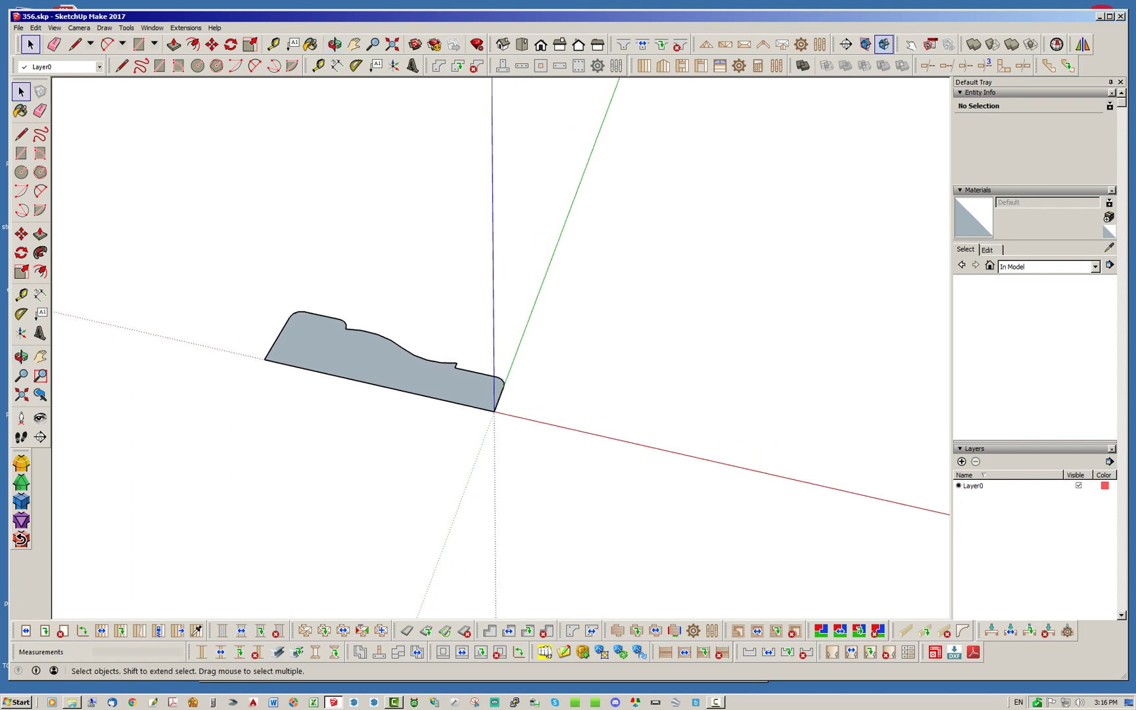
pyautogui.click(395, 370)
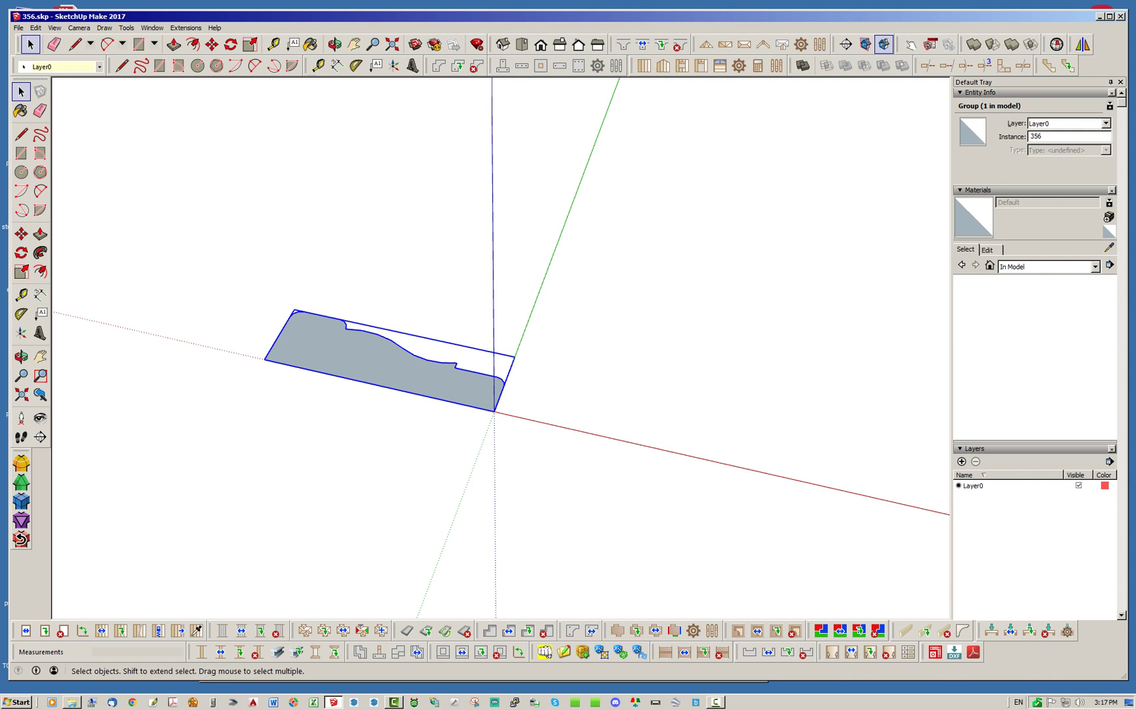
pyautogui.click(519, 421)
# - Inspect the casing profile's outline, its corner at the origin and its alignment with the red and green axes
pyautogui.scroll(4, 494, 410)
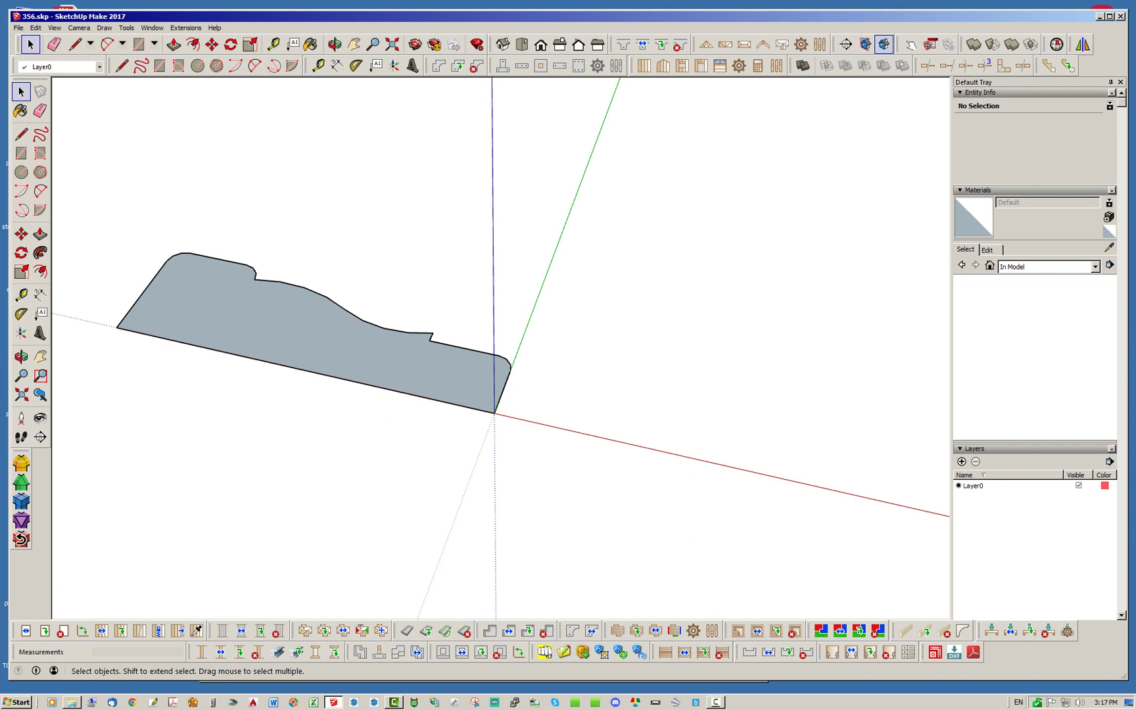
pyautogui.moveTo(559, 368); pyautogui.dragTo(538, 357, button='middle')
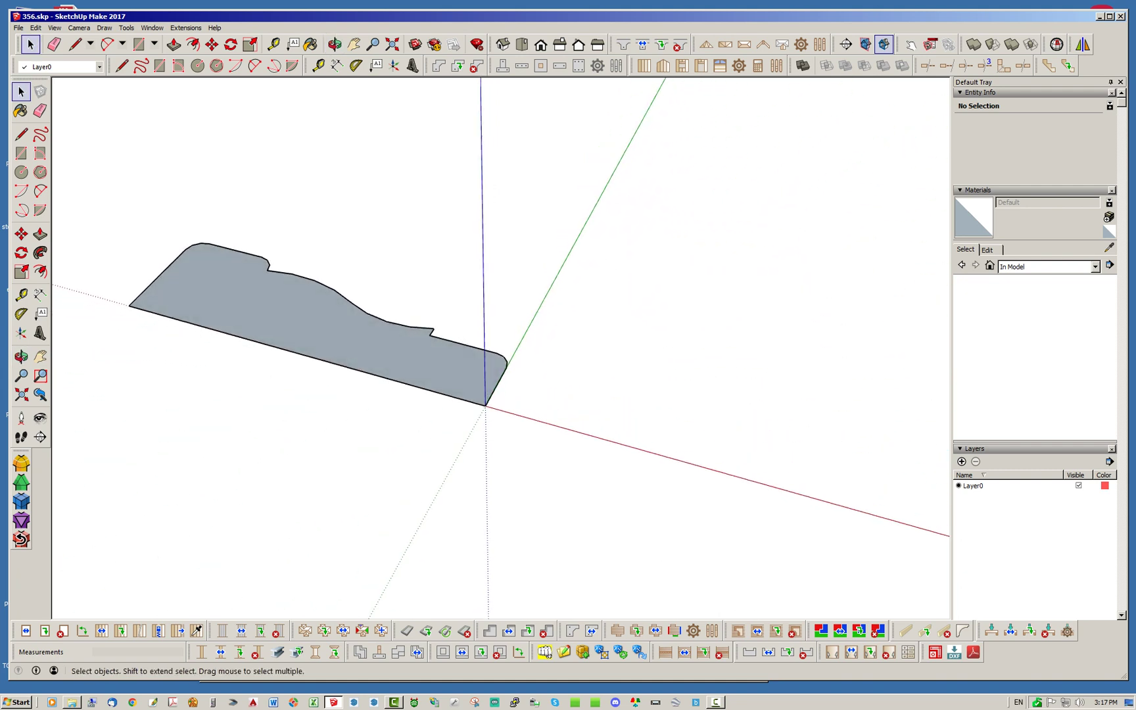
pyautogui.scroll(-2, 546, 459)
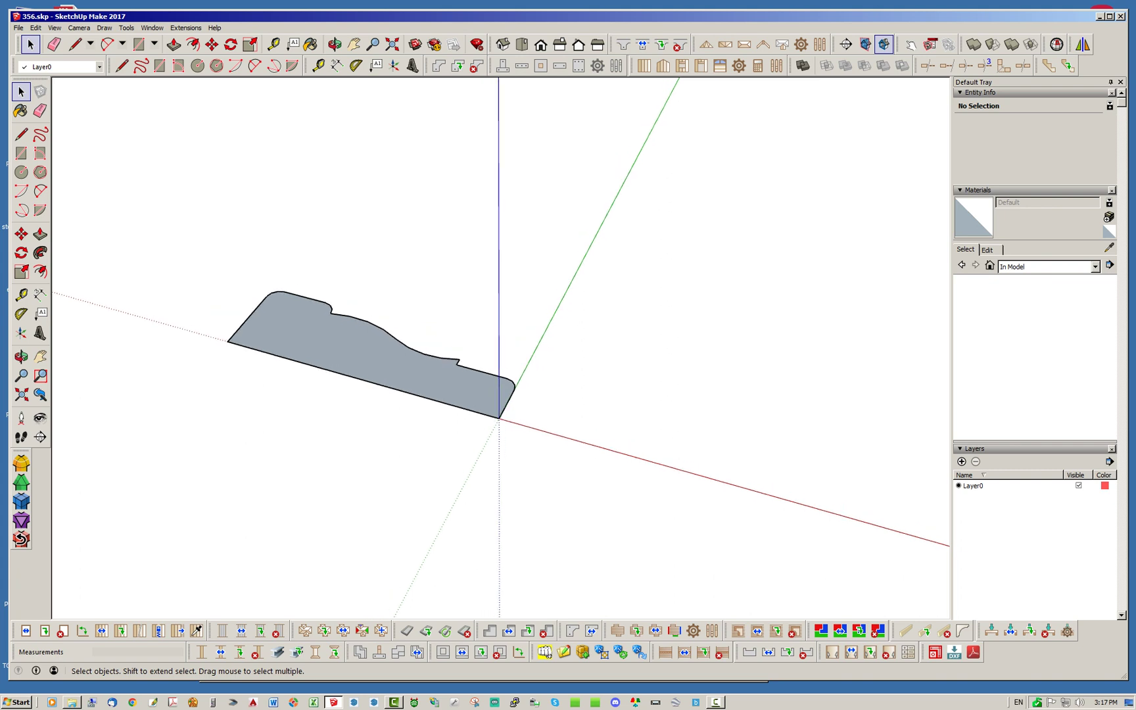
pyautogui.moveTo(545, 459)
pyautogui.mouseDown(button='middle')
pyautogui.moveTo(515, 455)
pyautogui.moveTo(544, 452)
pyautogui.mouseUp(button='middle')
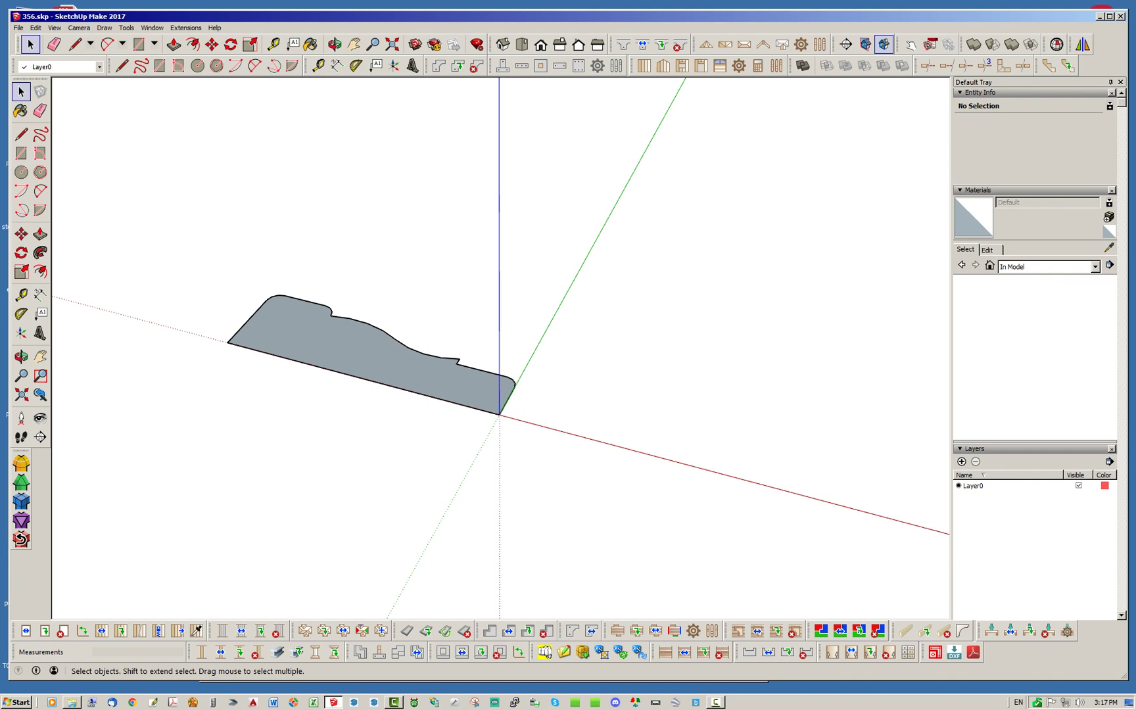
pyautogui.moveTo(487, 368); pyautogui.dragTo(457, 382, button='middle')
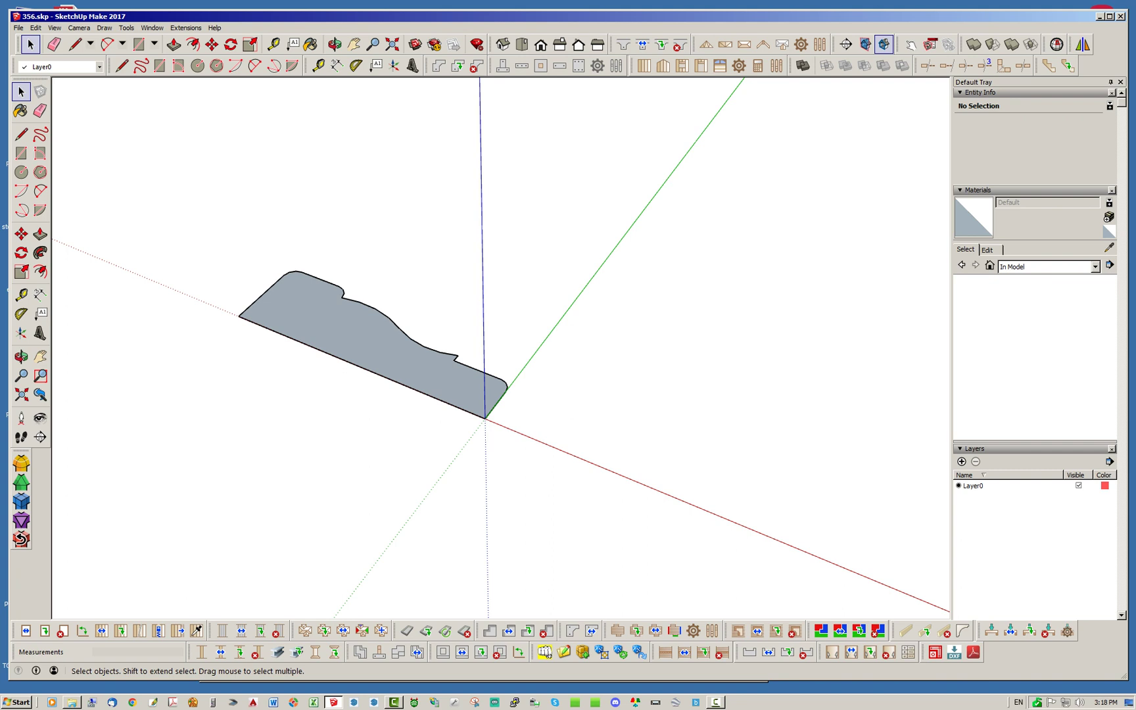
pyautogui.moveTo(566, 414)
pyautogui.mouseDown(button='middle')
pyautogui.moveTo(585, 374)
pyautogui.moveTo(559, 434)
pyautogui.mouseUp(button='middle')
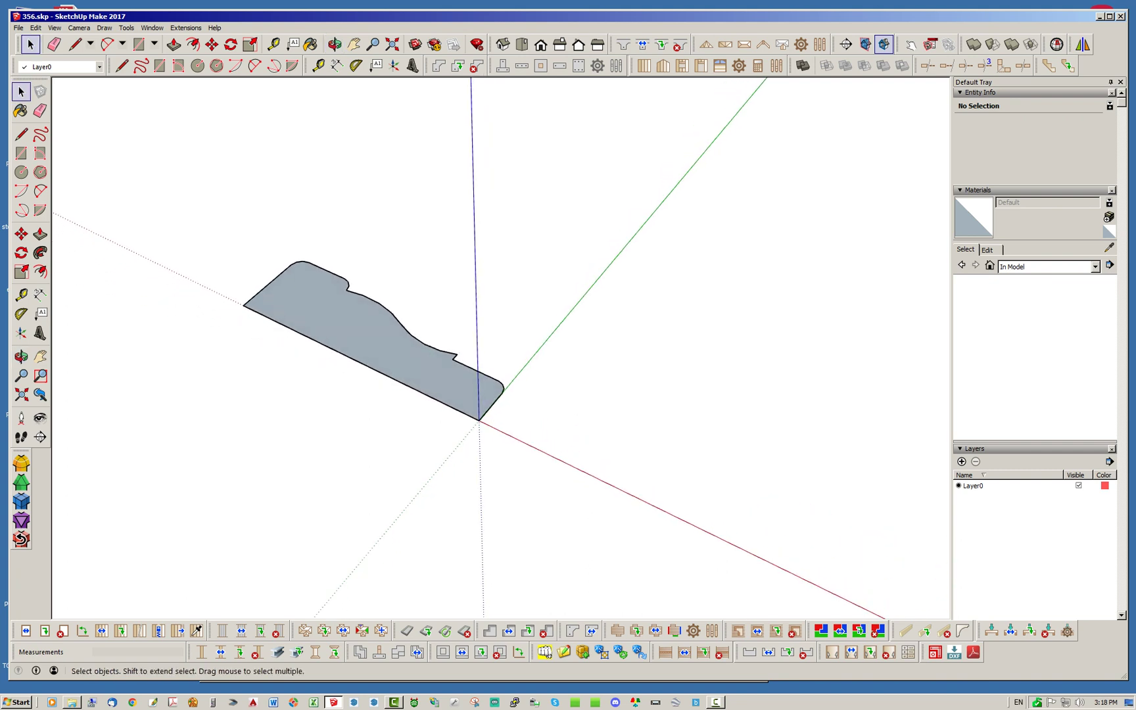
pyautogui.moveTo(470, 336); pyautogui.dragTo(464, 334, button='middle')
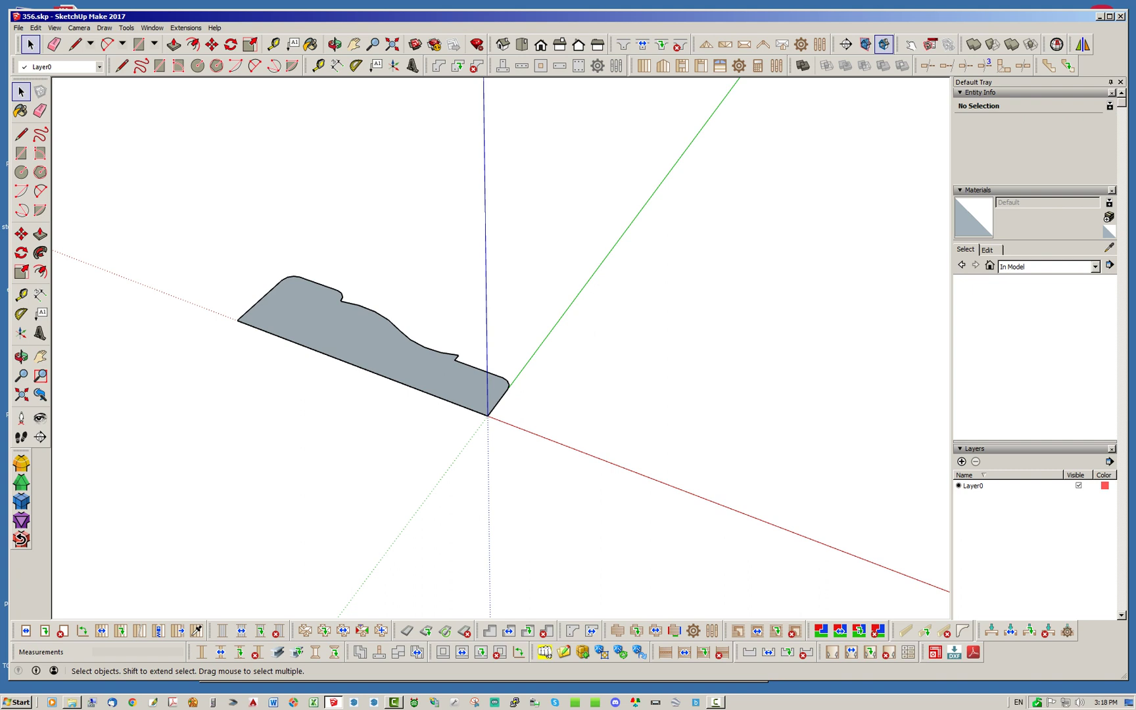
# - Switch to Windows Explorer to review the profile files in the casing library folder
pyautogui.moveTo(565, 17); pyautogui.dragTo(1135, 27)
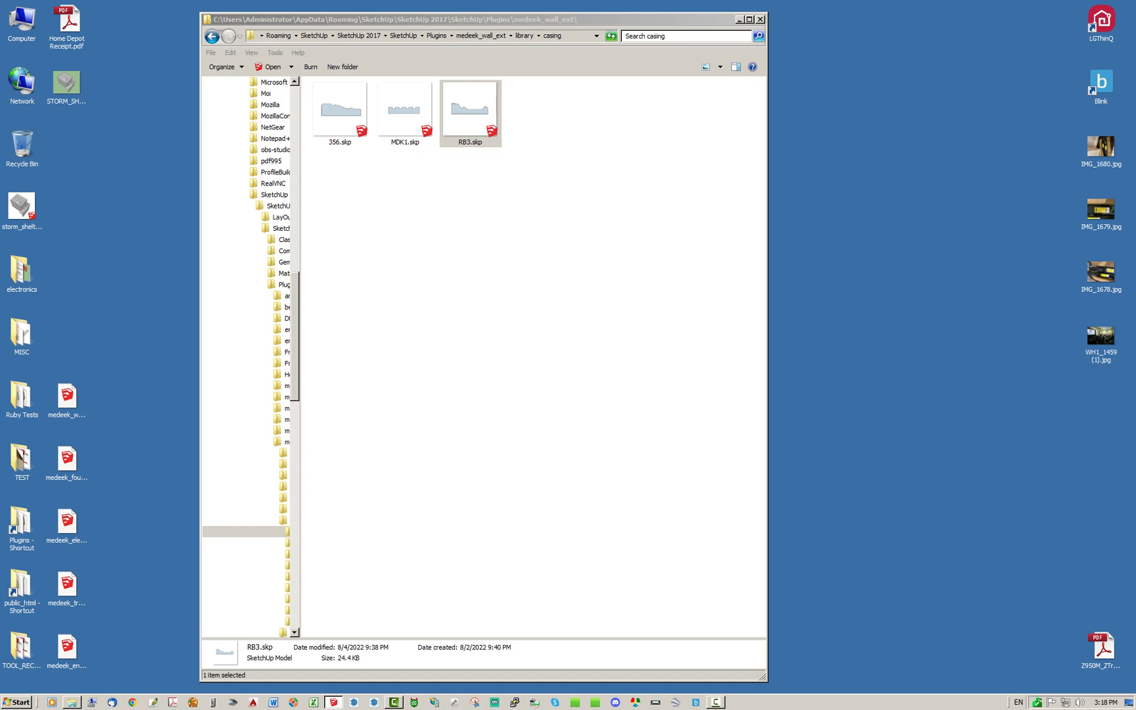
pyautogui.moveTo(484, 19); pyautogui.dragTo(446, 18)
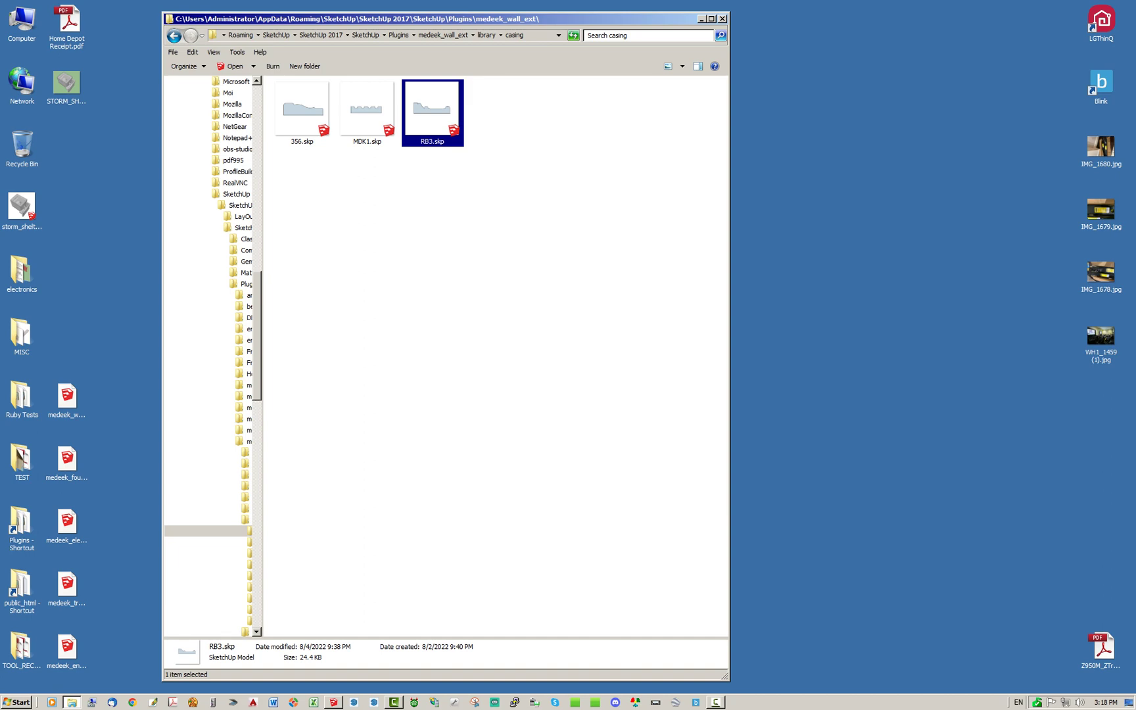
pyautogui.moveTo(1135, 55); pyautogui.dragTo(1135, 82)
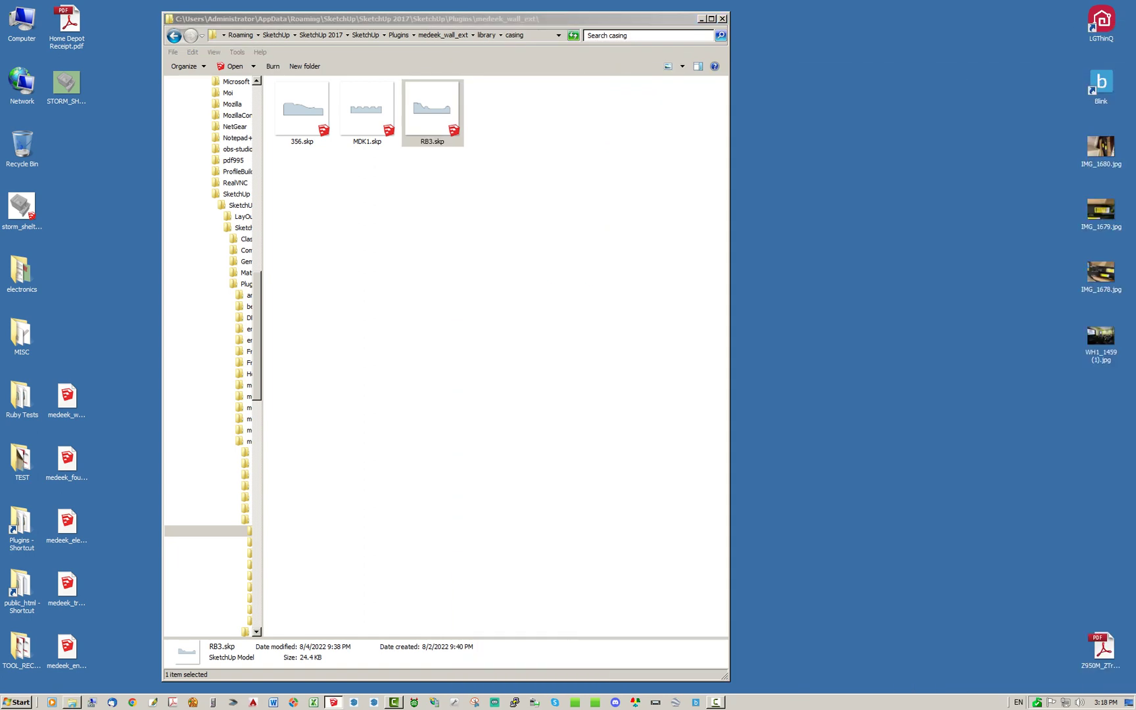